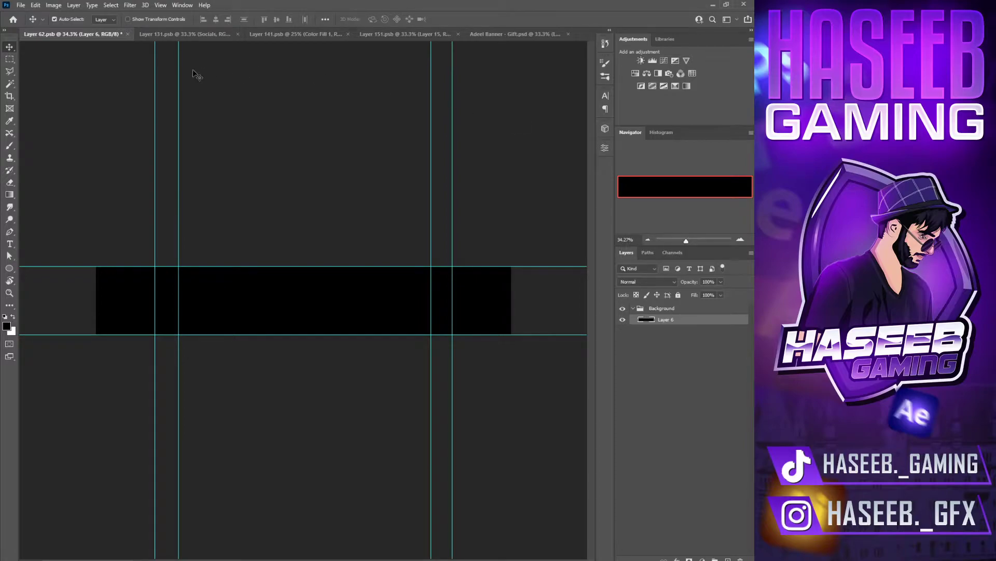
# - Add a dark teal #003240 Solid Color fill layer over the black banner
pyautogui.scroll(2, 318, 251)
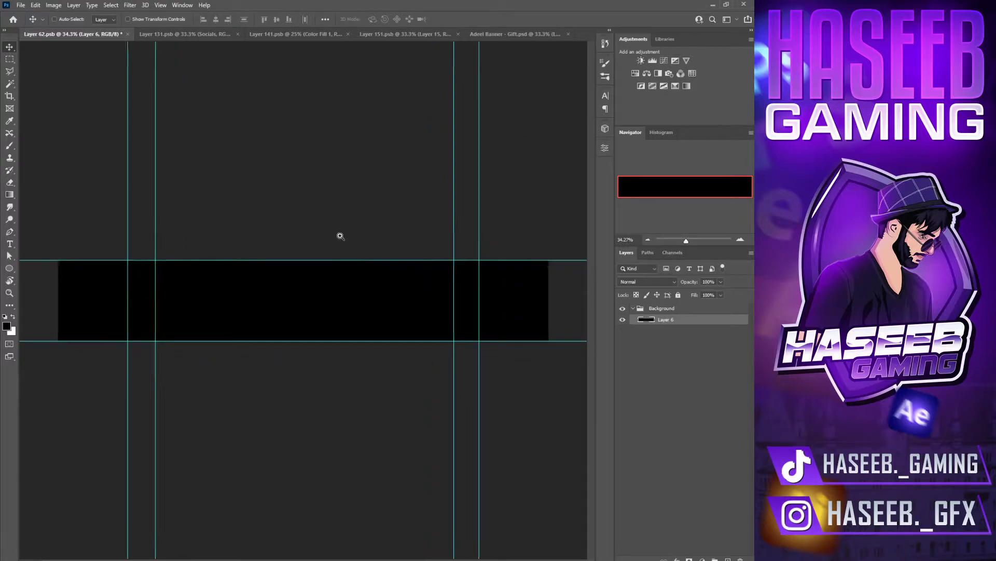
pyautogui.scroll(-3, 338, 236)
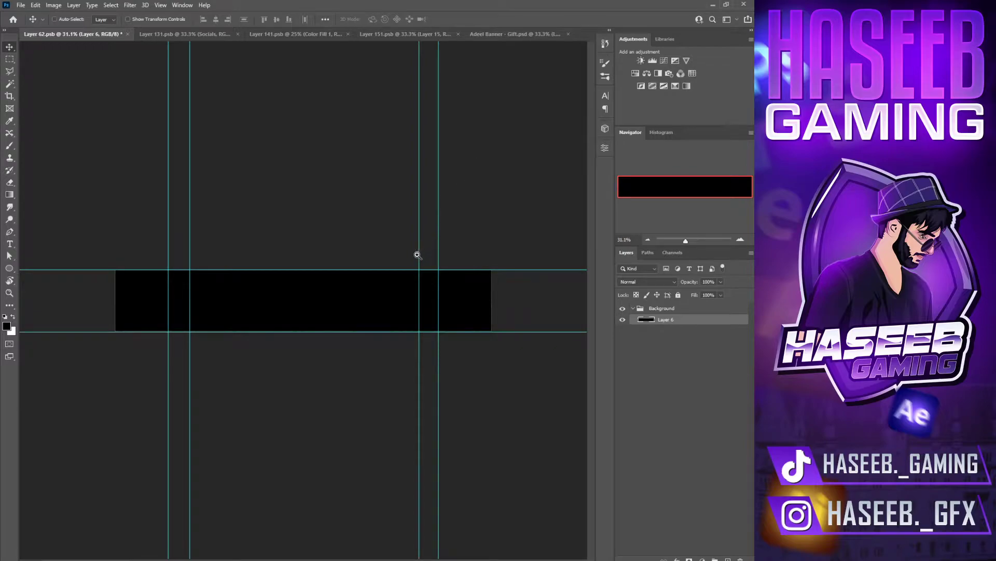
pyautogui.scroll(2, 418, 256)
pyautogui.scroll(2, 415, 265)
pyautogui.scroll(-1, 421, 278)
pyautogui.press('ctrl')
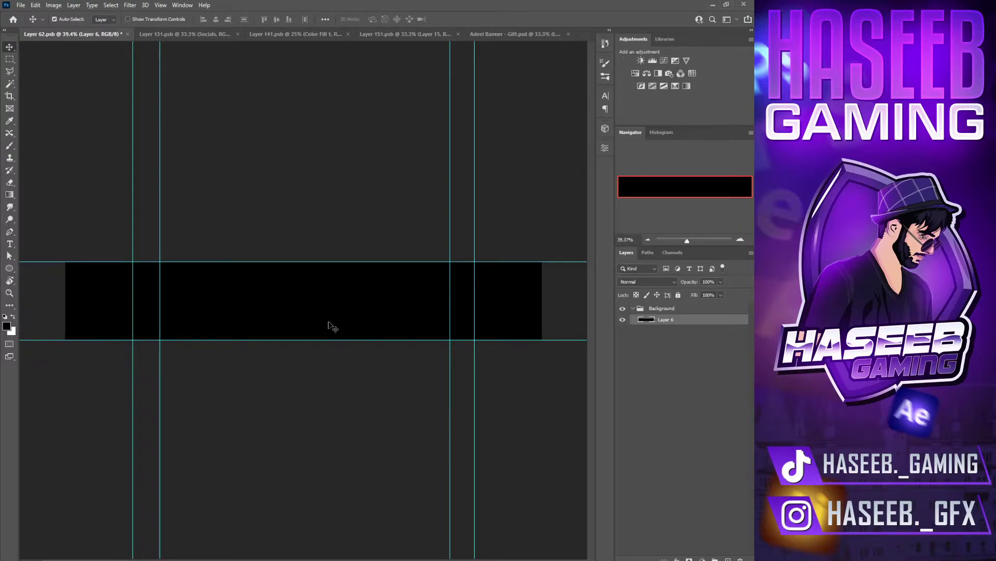
pyautogui.hotkey('ctrl', '-')
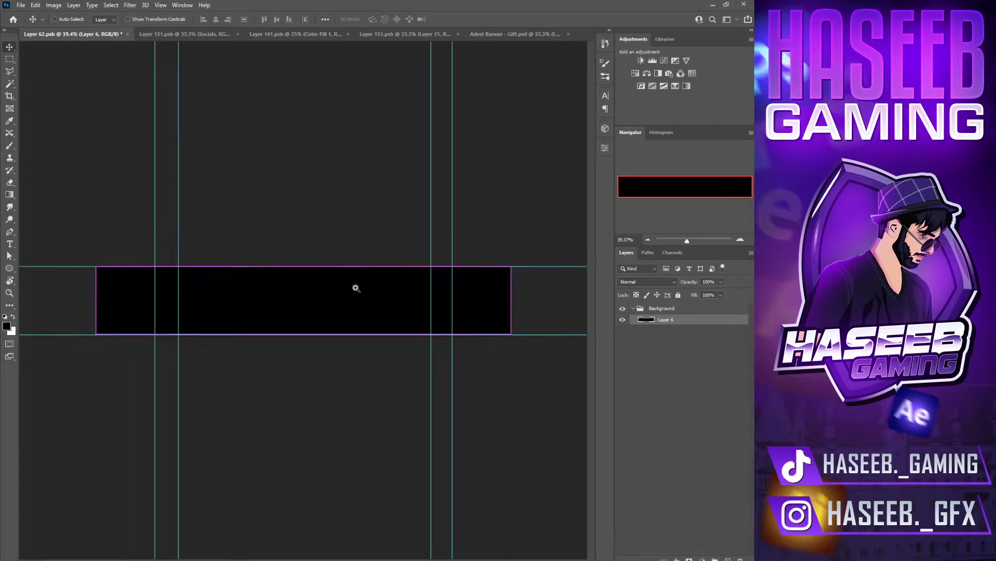
pyautogui.hotkey('ctrl', '+')
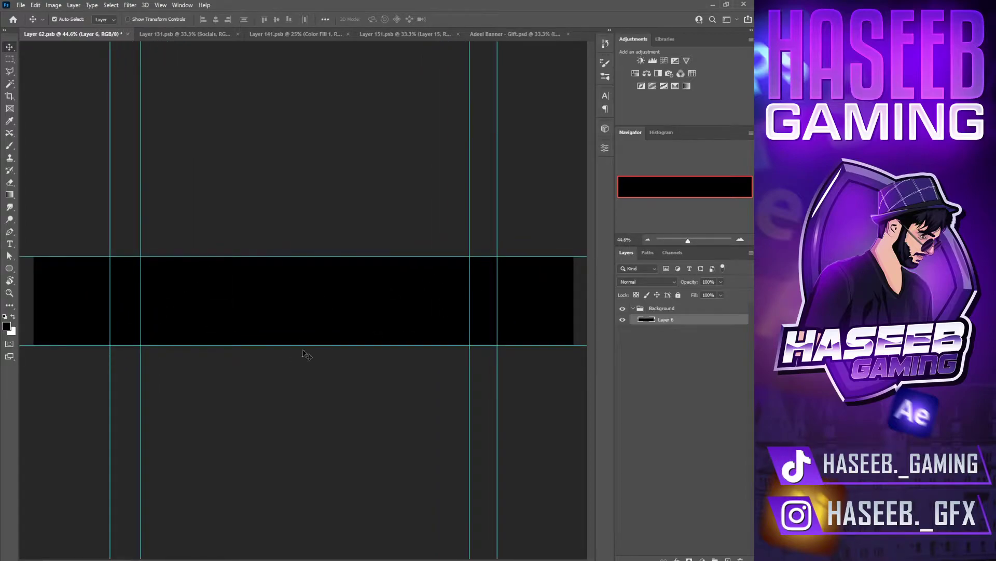
pyautogui.scroll(-3, 304, 311)
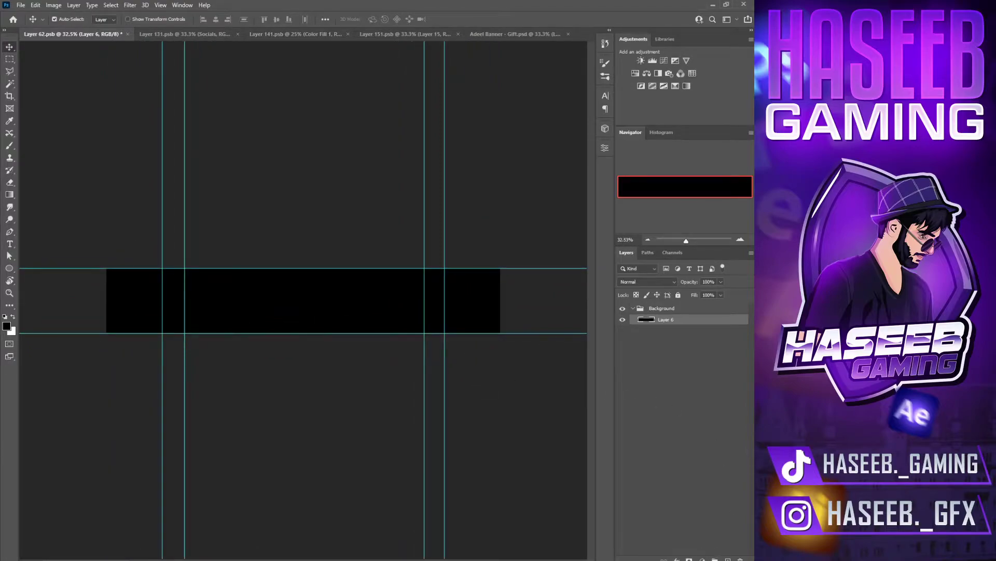
pyautogui.click(703, 559)
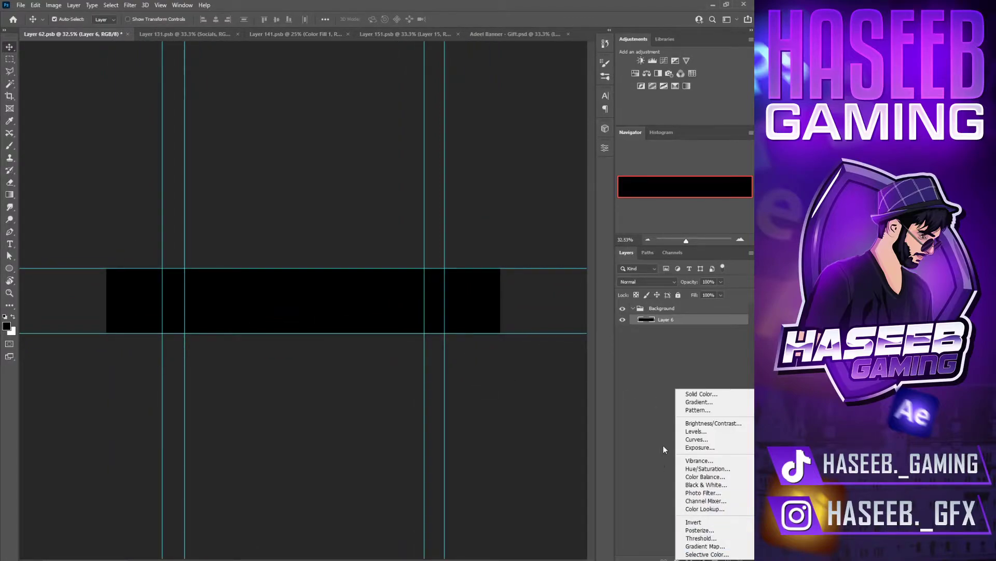
pyautogui.click(700, 396)
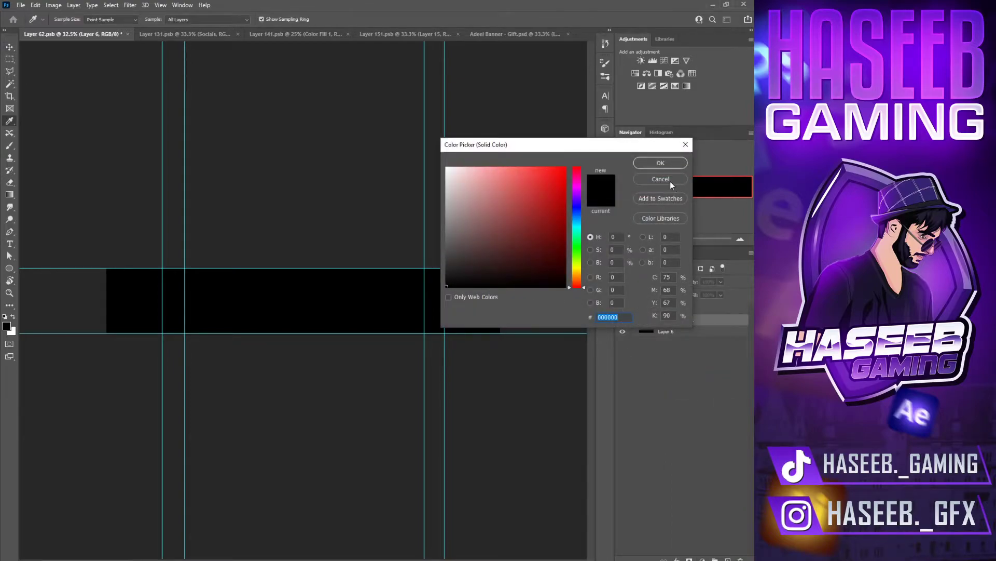
pyautogui.moveTo(577, 236)
pyautogui.mouseDown()
pyautogui.moveTo(574, 220)
pyautogui.moveTo(565, 257)
pyautogui.mouseUp()
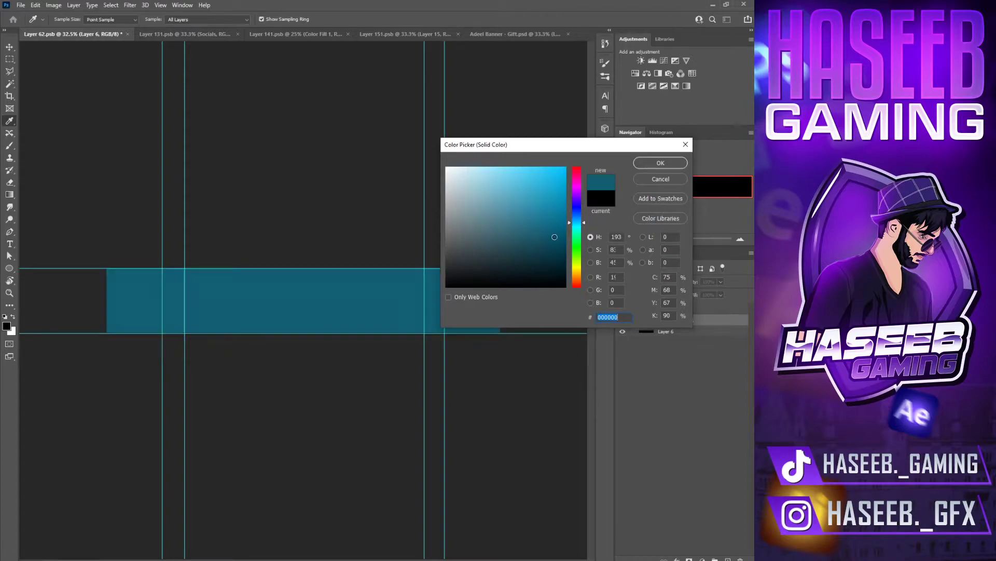
pyautogui.click(660, 163)
# - Convert the game screenshot layer to a smart object and desaturate it with Hue/Saturation
pyautogui.click(394, 34)
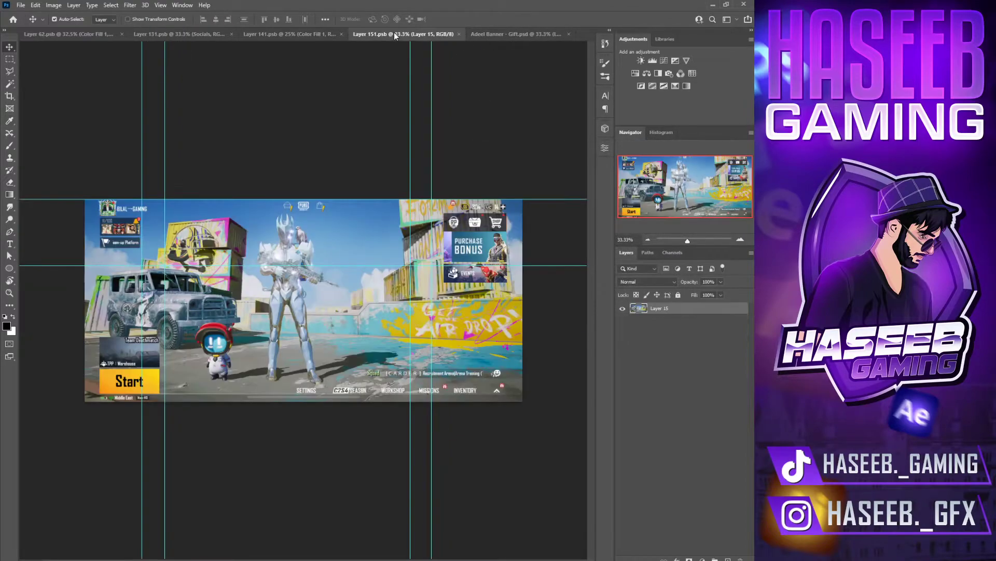
pyautogui.click(171, 35)
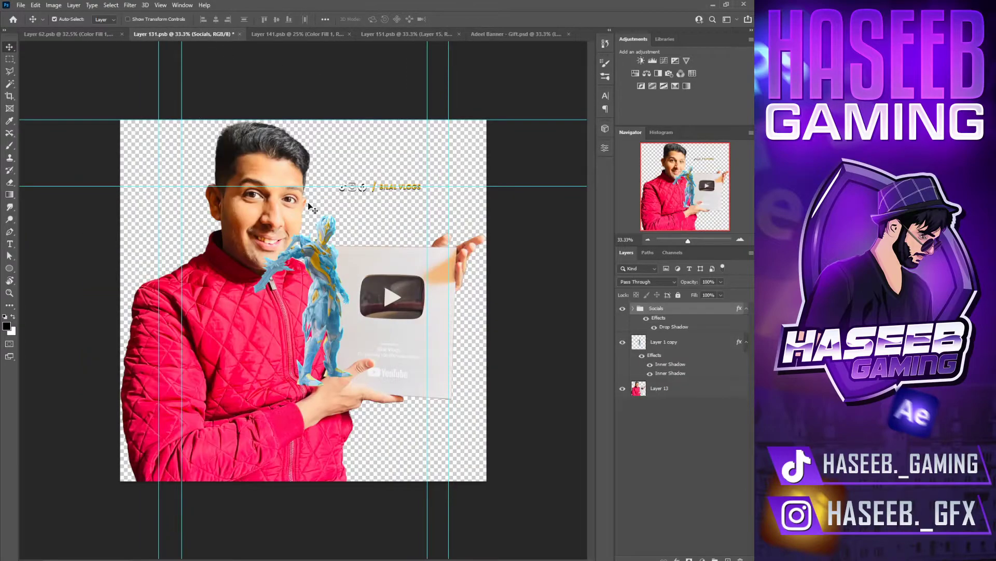
pyautogui.click(72, 34)
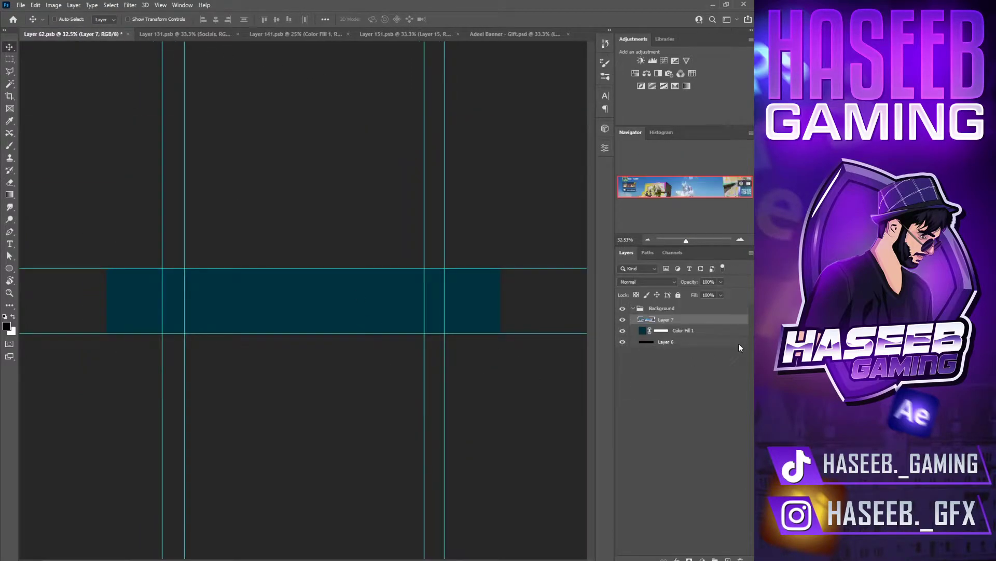
pyautogui.rightClick(680, 321)
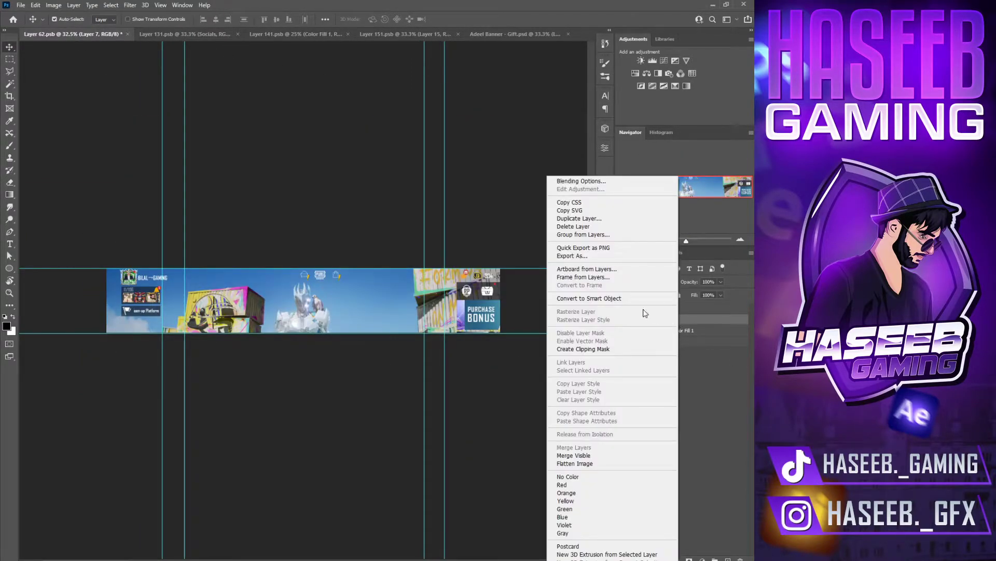
pyautogui.click(611, 298)
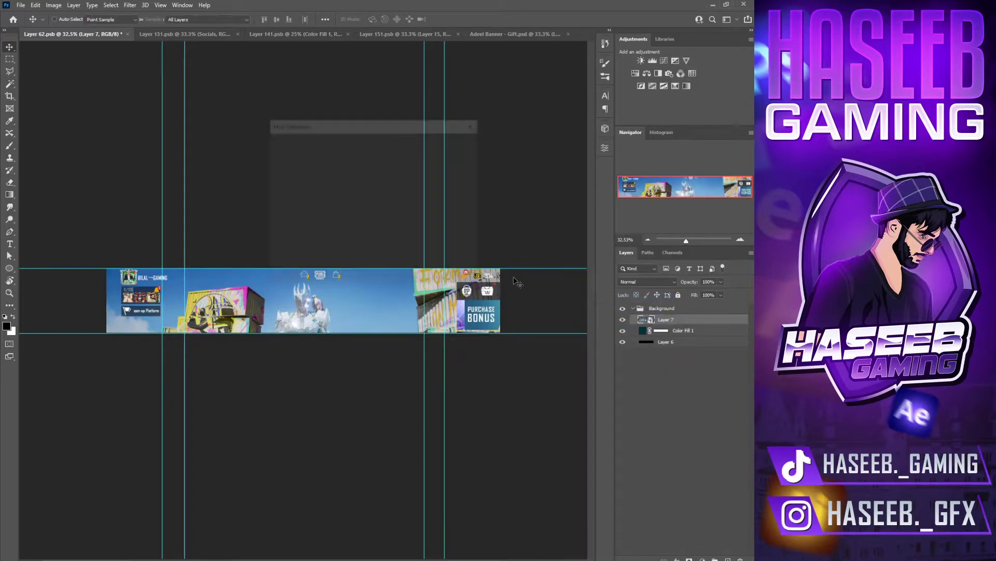
pyautogui.moveTo(357, 197); pyautogui.dragTo(312, 197)
pyautogui.click(456, 142)
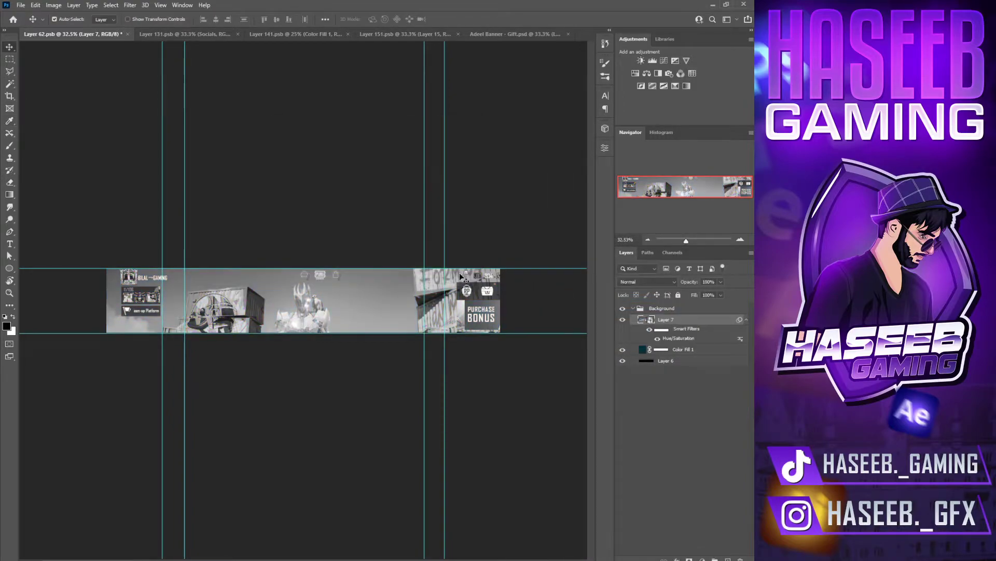
# - Scale the greyscale screenshot down and position it on the banner's right side
pyautogui.hotkey('ctrl', 't')
pyautogui.moveTo(534, 466)
pyautogui.mouseDown()
pyautogui.moveTo(442, 359)
pyautogui.moveTo(263, 298)
pyautogui.moveTo(479, 295)
pyautogui.mouseUp()
pyautogui.moveTo(357, 335); pyautogui.dragTo(327, 349)
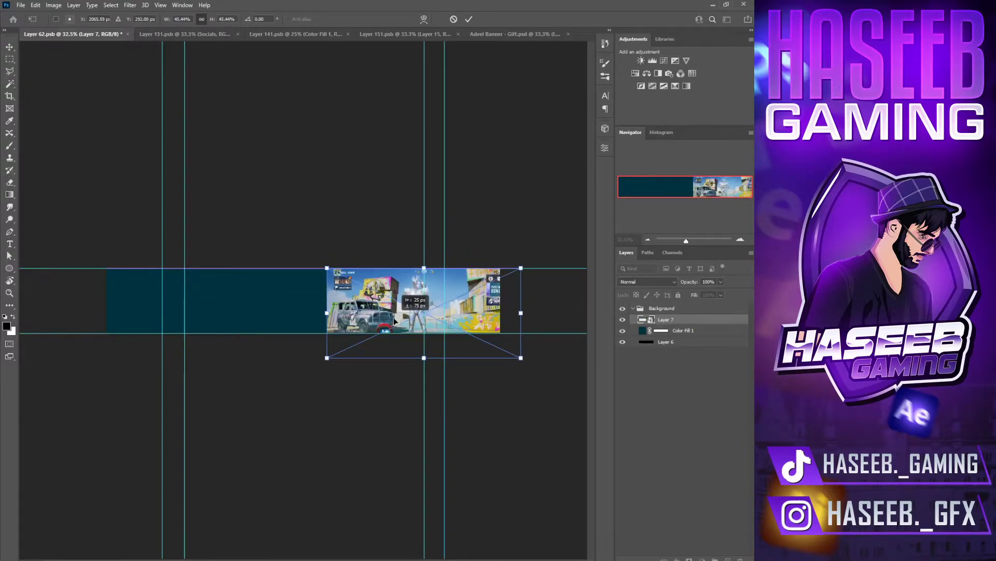
pyautogui.press('Return')
pyautogui.moveTo(398, 311); pyautogui.dragTo(384, 312)
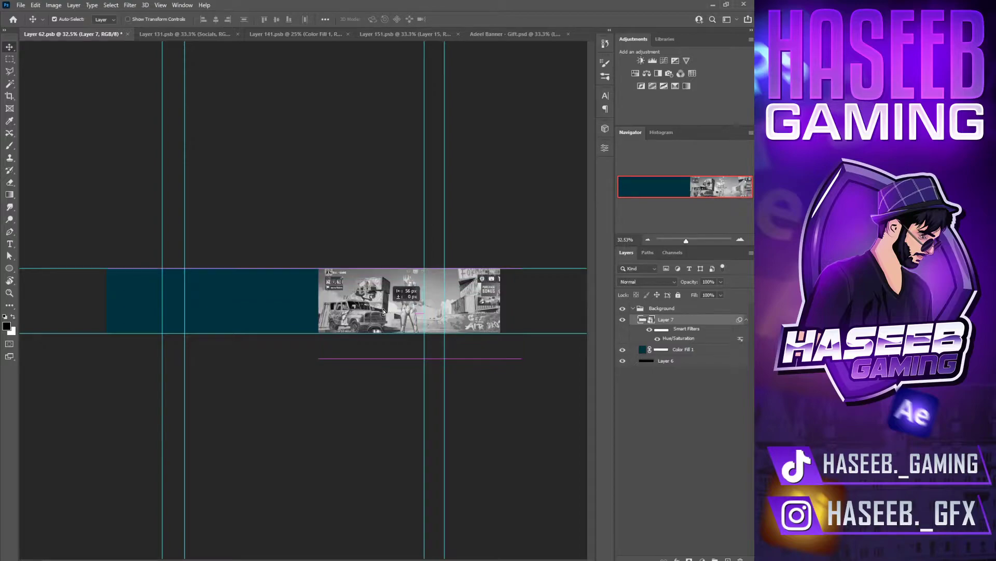
# - Set Layer 7 to the Overlay blend mode with its Fill lowered to 41%
pyautogui.click(646, 285)
pyautogui.click(636, 401)
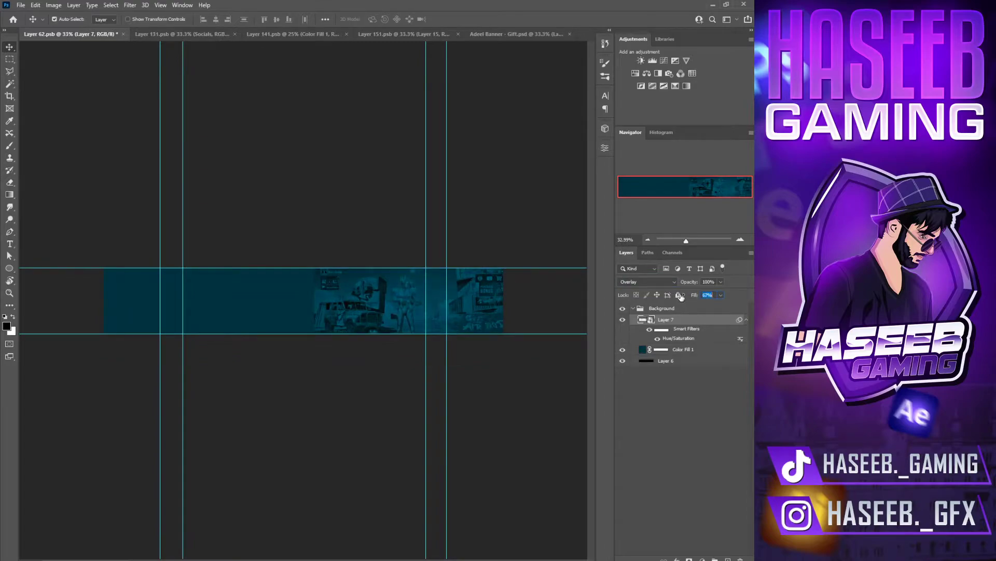
pyautogui.moveTo(680, 297); pyautogui.dragTo(669, 296)
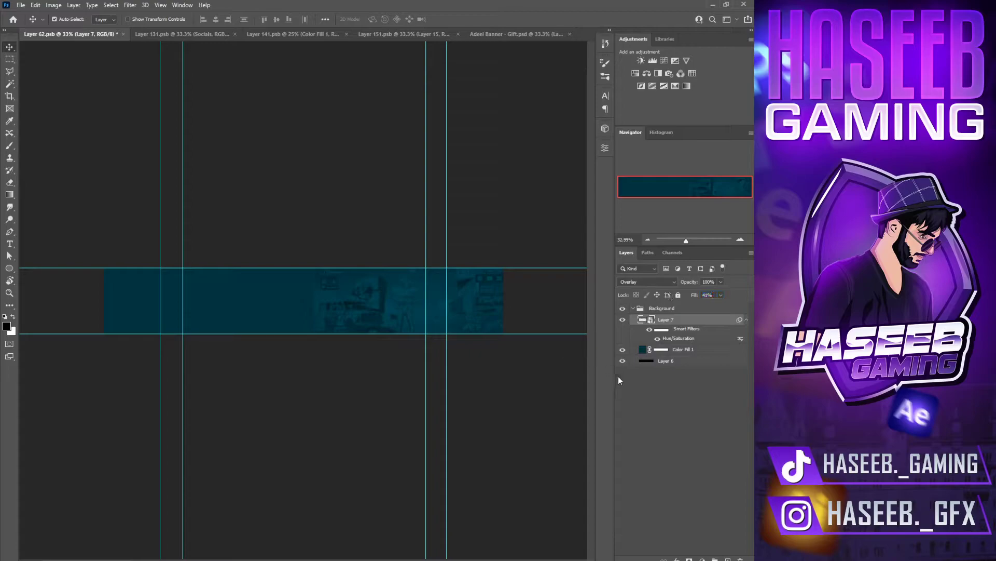
pyautogui.click(690, 406)
pyautogui.click(699, 318)
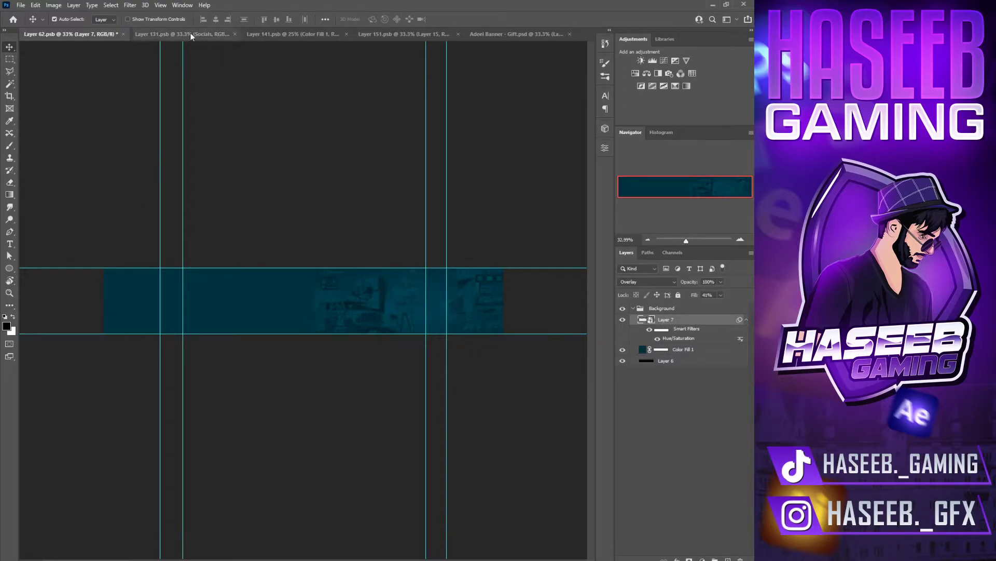
# - Group the landscape photo and Color Fill 1 into a group named Background
pyautogui.click(283, 34)
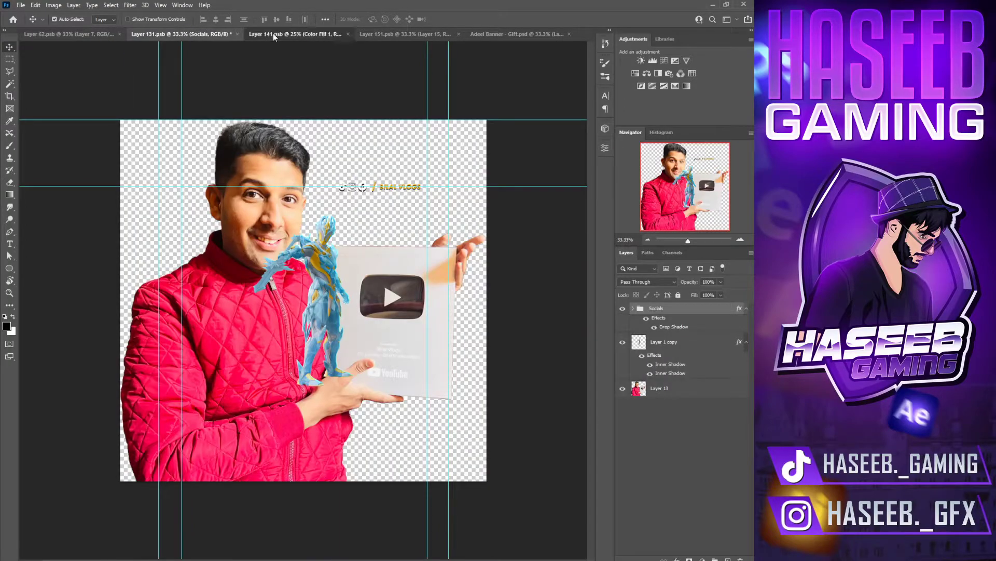
pyautogui.click(273, 33)
pyautogui.click(623, 309)
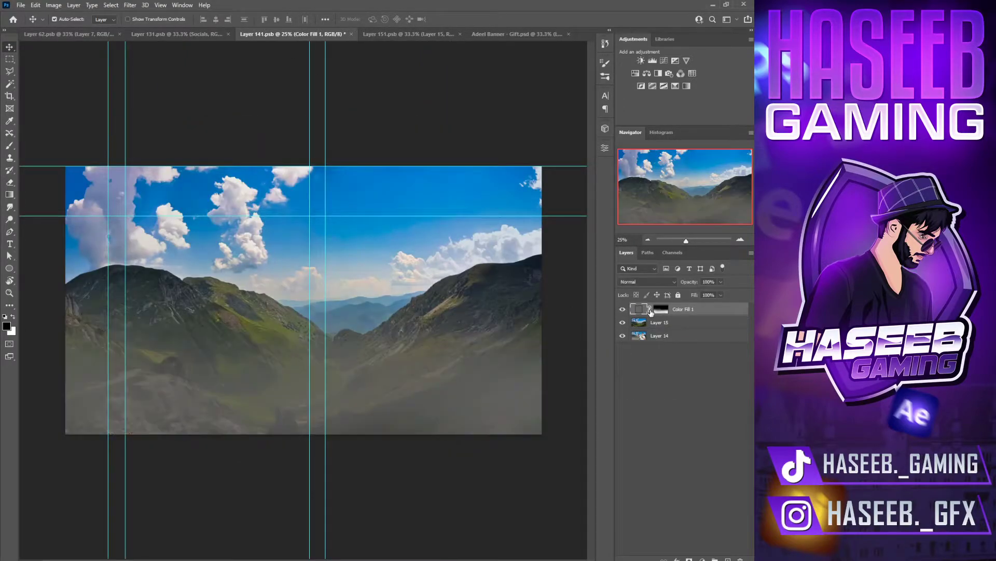
pyautogui.keyDown('ctrl'); pyautogui.click(684, 323); pyautogui.keyUp('ctrl')
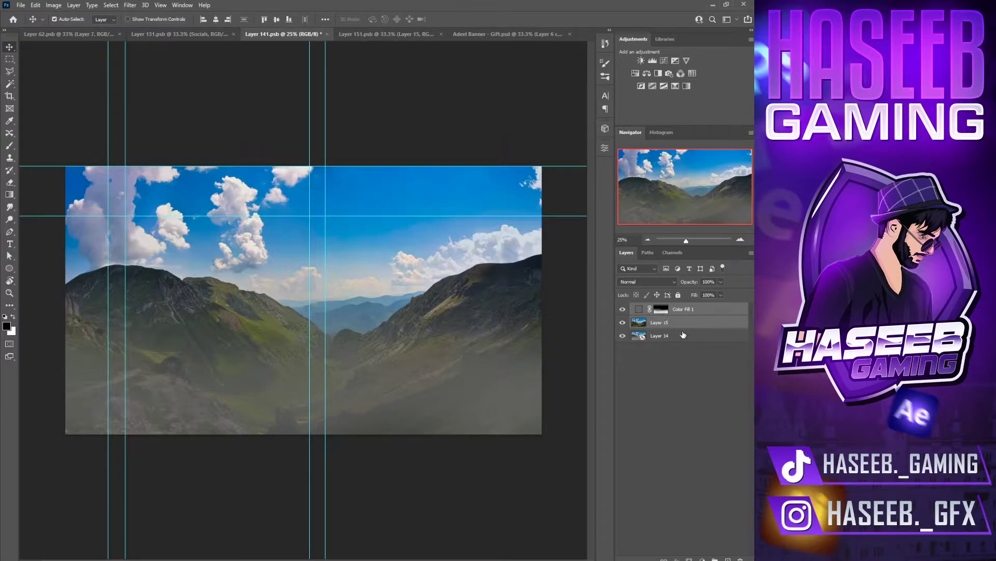
pyautogui.press('ctrl')
pyautogui.hotkey('ctrl', 'g')
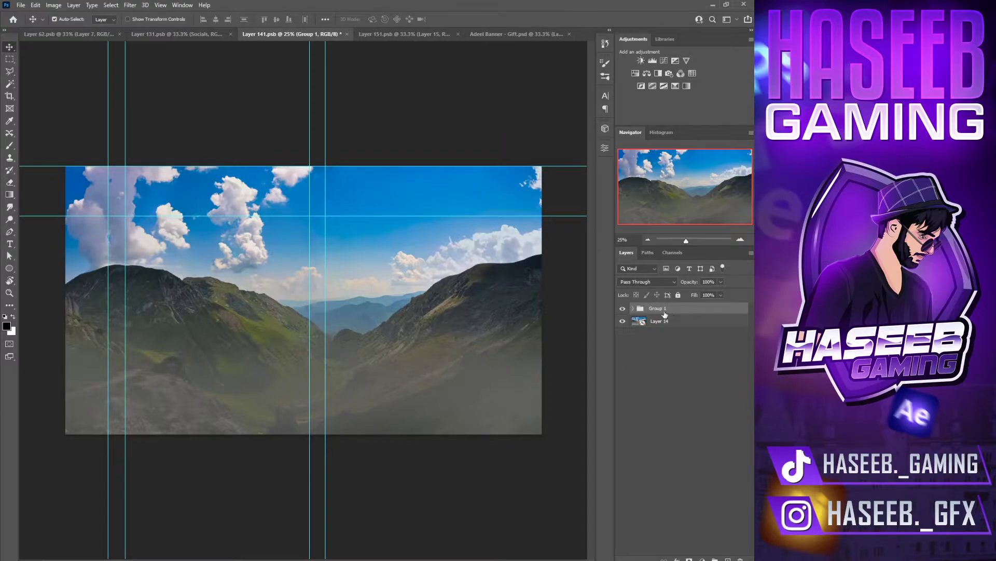
pyautogui.doubleClick(658, 309)
pyautogui.write('nd')
pyautogui.press('Return')
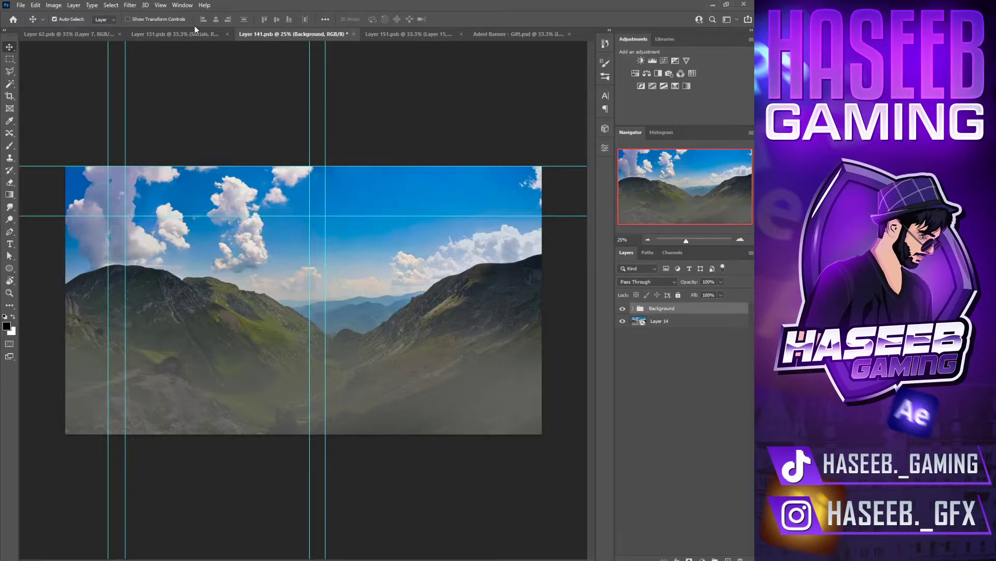
# - Drag the Background group into the banner and scale it to the banner's height
pyautogui.click(197, 34)
pyautogui.click(104, 35)
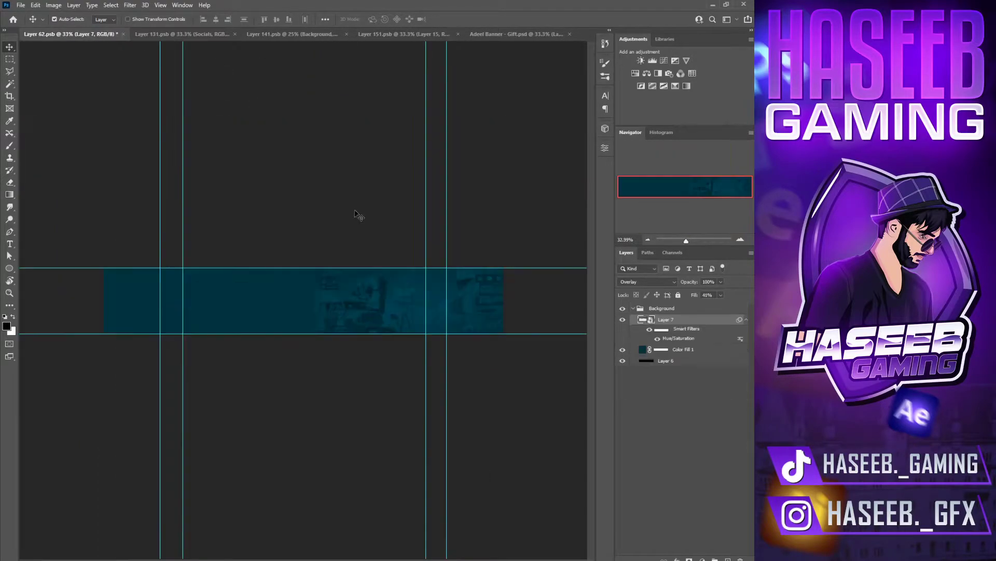
pyautogui.moveTo(358, 214); pyautogui.dragTo(397, 323)
pyautogui.hotkey('ctrl', 't')
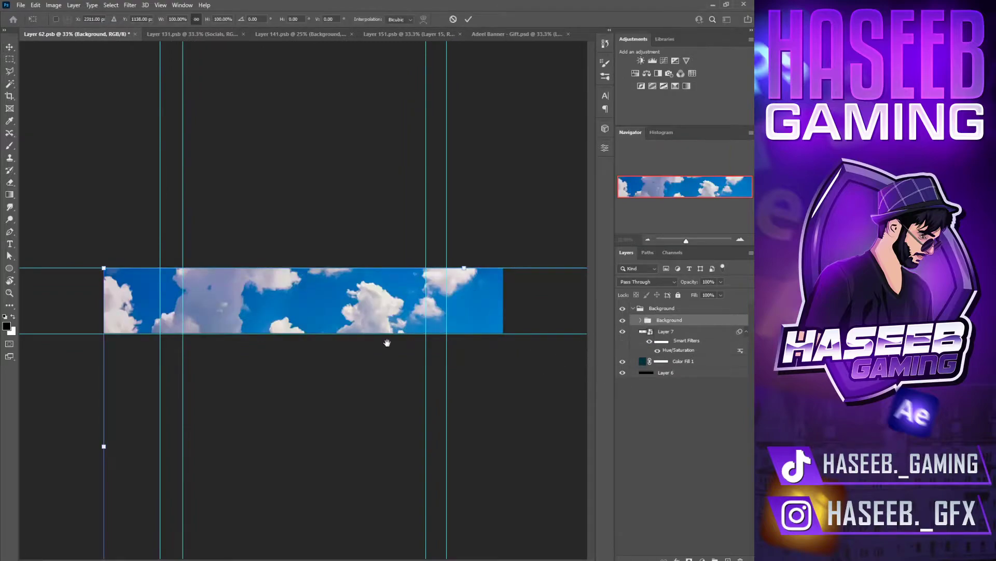
pyautogui.hotkey('ctrl', '-')
pyautogui.hotkey('ctrl', '-')
pyautogui.hotkey('ctrl', '-')
pyautogui.moveTo(498, 421); pyautogui.dragTo(300, 320)
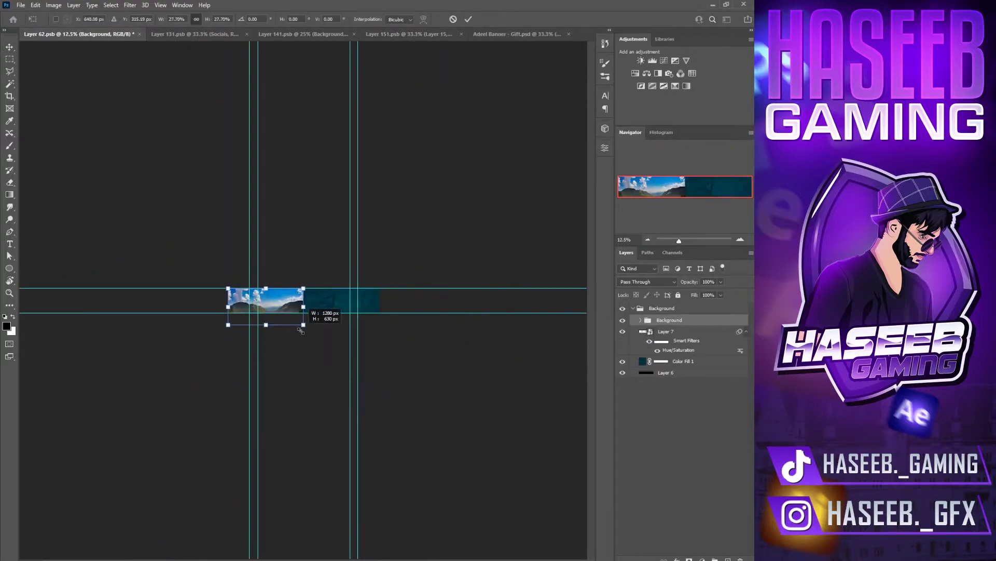
pyautogui.hotkey('ctrl', '0')
pyautogui.moveTo(219, 337)
pyautogui.mouseDown()
pyautogui.moveTo(226, 321)
pyautogui.moveTo(226, 329)
pyautogui.mouseUp()
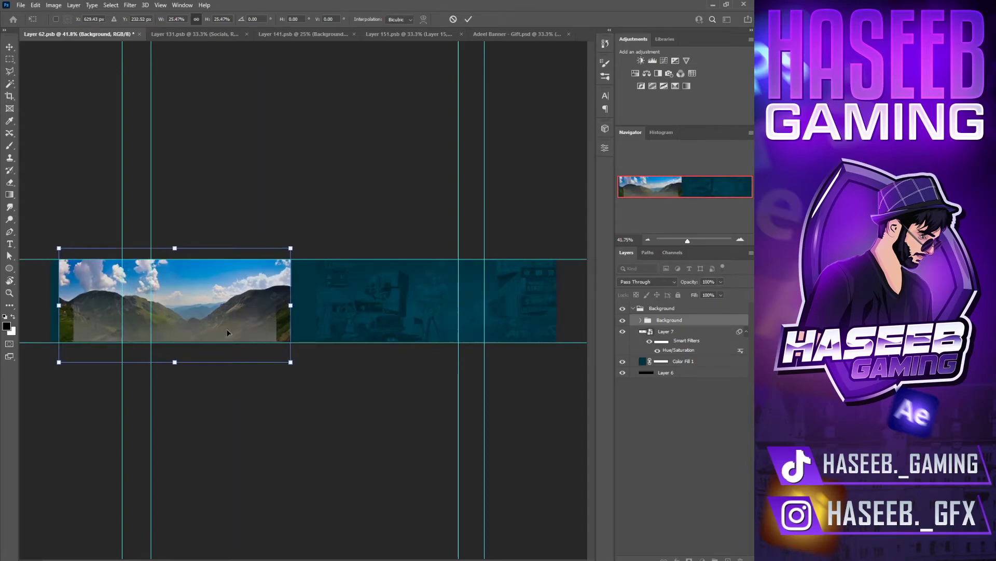
# - Enlarge the mountain photo and Color Fill 1 to cover the banner's left half
pyautogui.moveTo(290, 361); pyautogui.dragTo(317, 374)
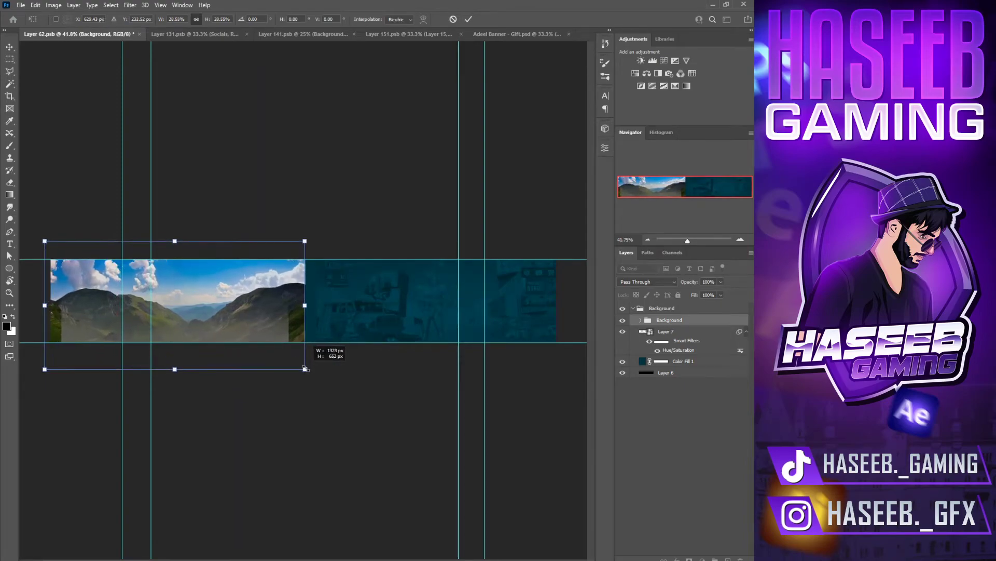
pyautogui.press('Return')
pyautogui.keyDown('ctrl'); pyautogui.click(268, 339); pyautogui.keyUp('ctrl')
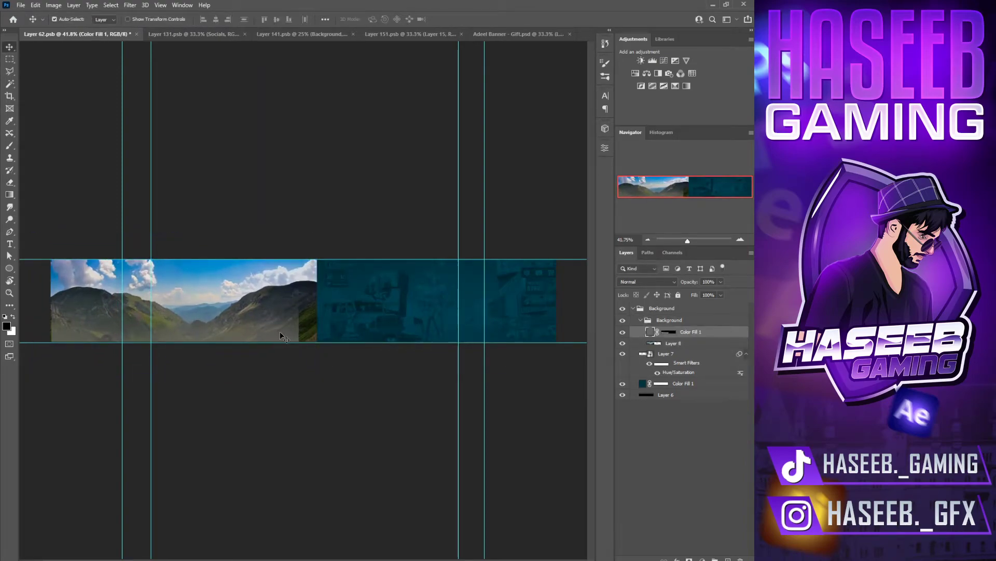
pyautogui.hotkey('ctrl', 't')
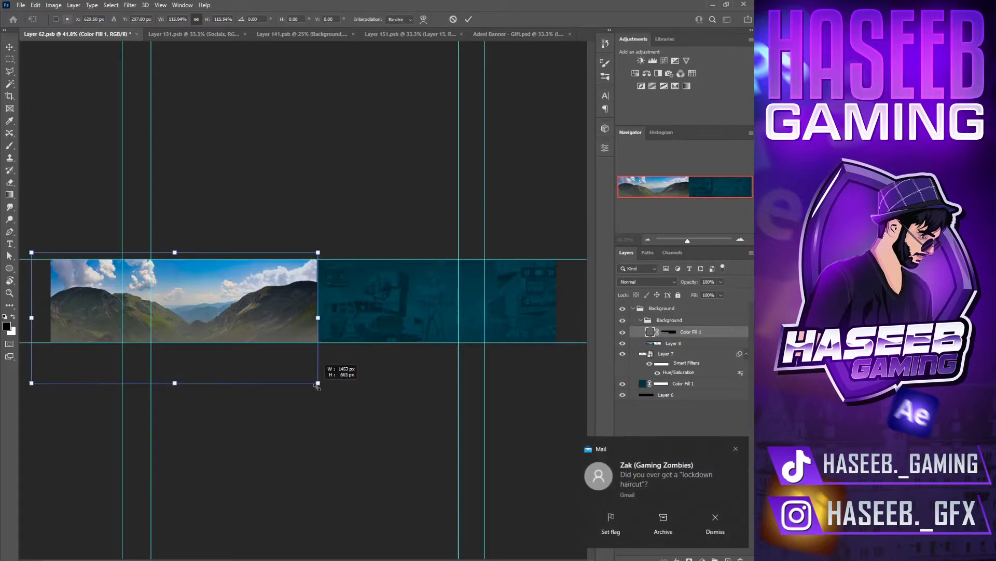
pyautogui.press('Return')
pyautogui.scroll(-1, 379, 296)
pyautogui.hotkey('ctrl', '+')
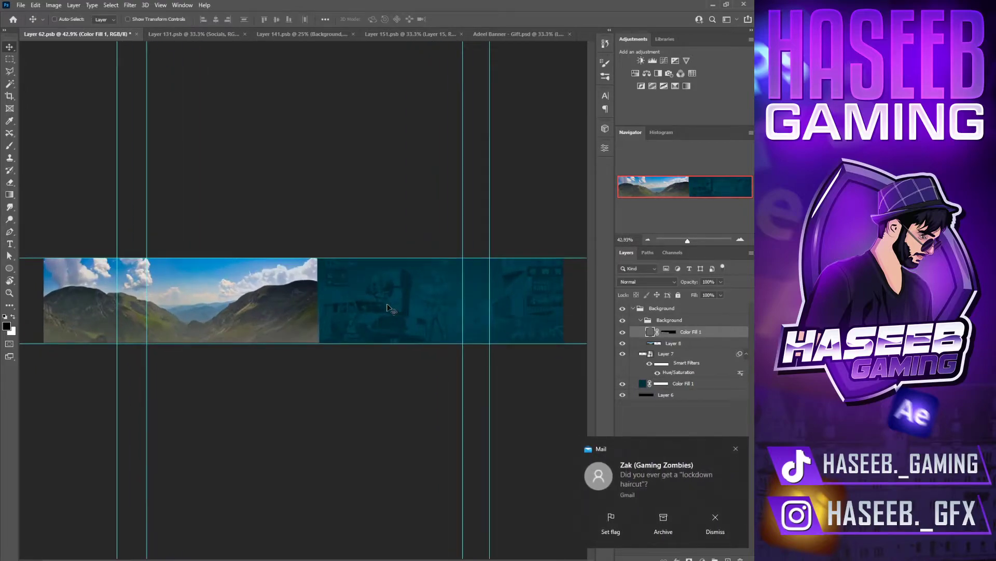
# - Paste the man-with-plaque photo into the banner, scaled to about a third
pyautogui.click(312, 32)
pyautogui.click(199, 32)
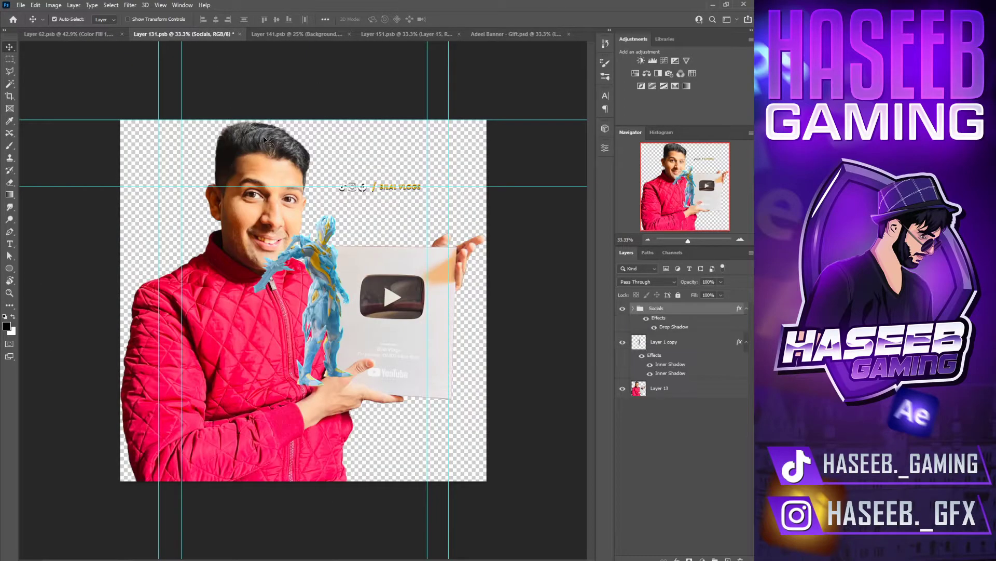
pyautogui.click(244, 200)
pyautogui.click(106, 35)
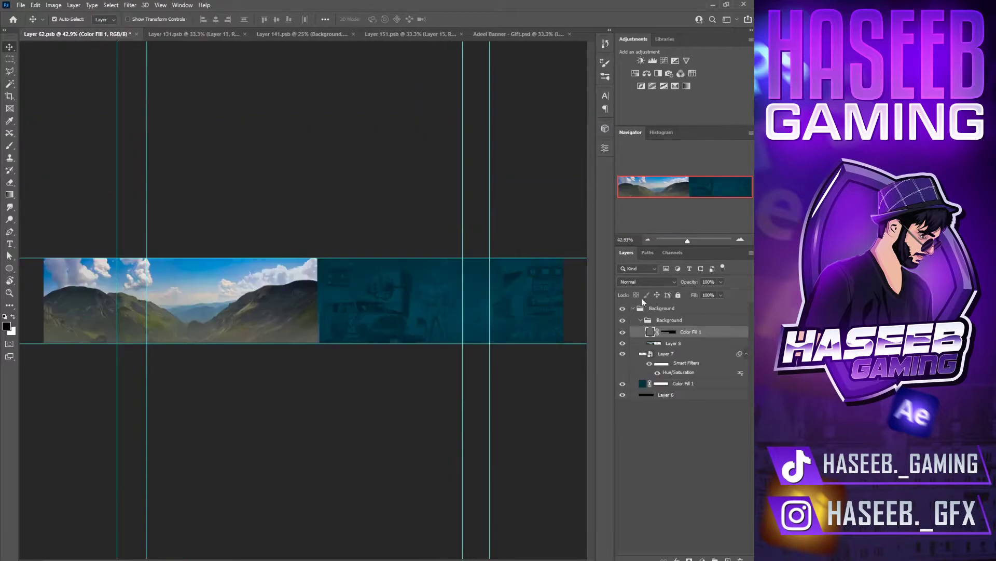
pyautogui.click(669, 308)
pyautogui.hotkey('ctrl', 'v')
pyautogui.hotkey('ctrl', 't')
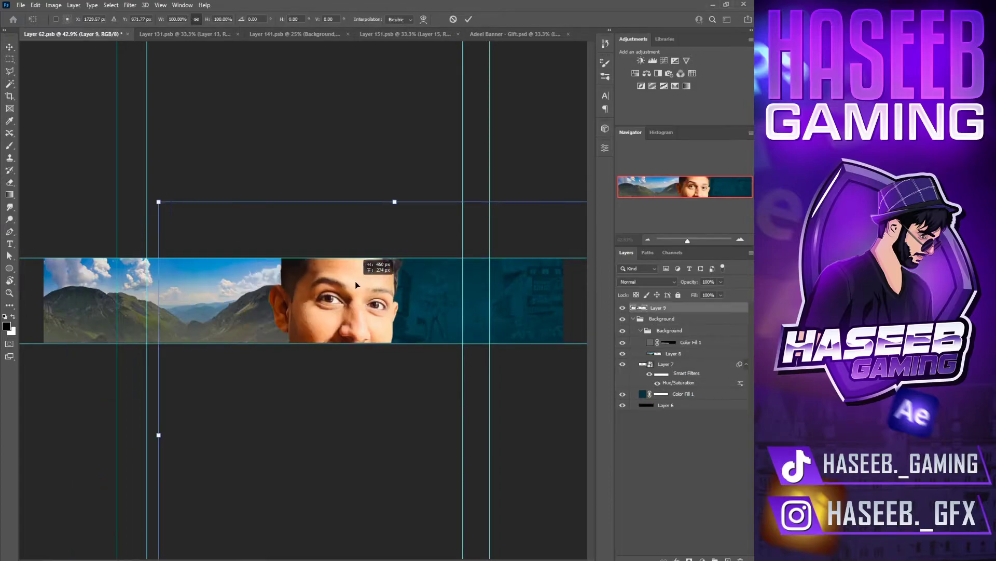
pyautogui.moveTo(154, 200); pyautogui.dragTo(312, 356)
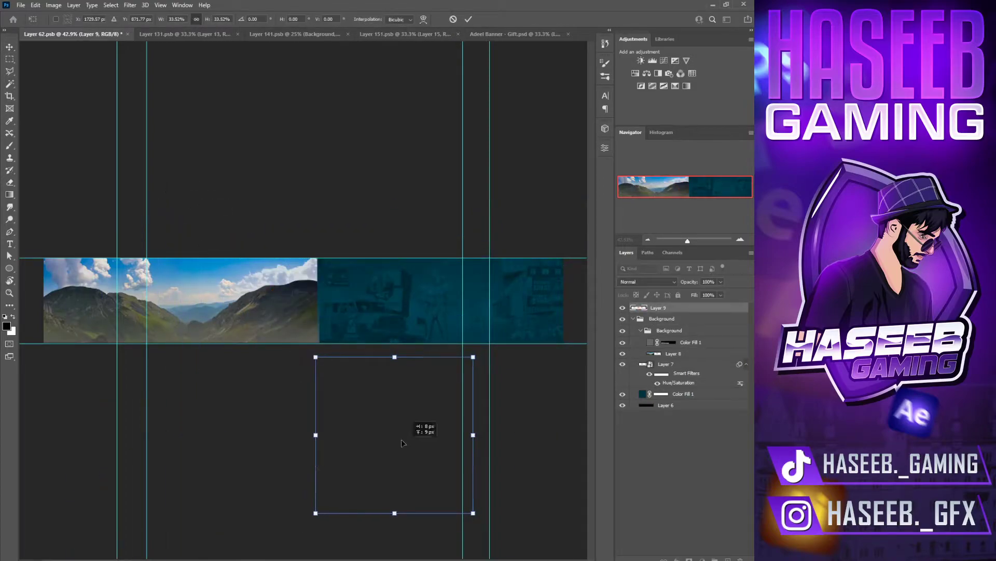
pyautogui.moveTo(416, 428); pyautogui.dragTo(342, 351)
pyautogui.press('Return')
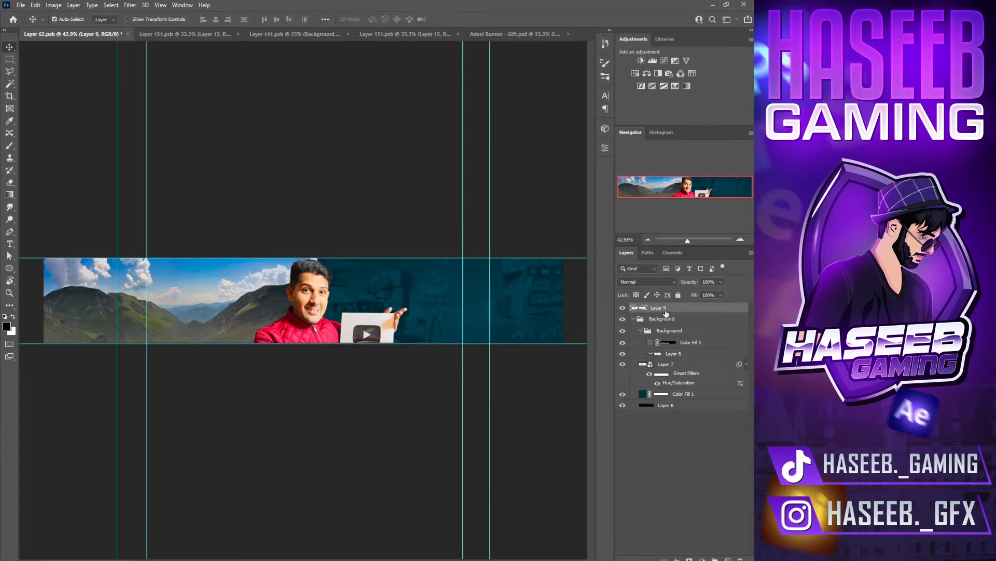
# - Convert the photo to a smart object, shrink it further and center it on the banner
pyautogui.rightClick(666, 312)
pyautogui.click(608, 298)
pyautogui.hotkey('ctrl', 't')
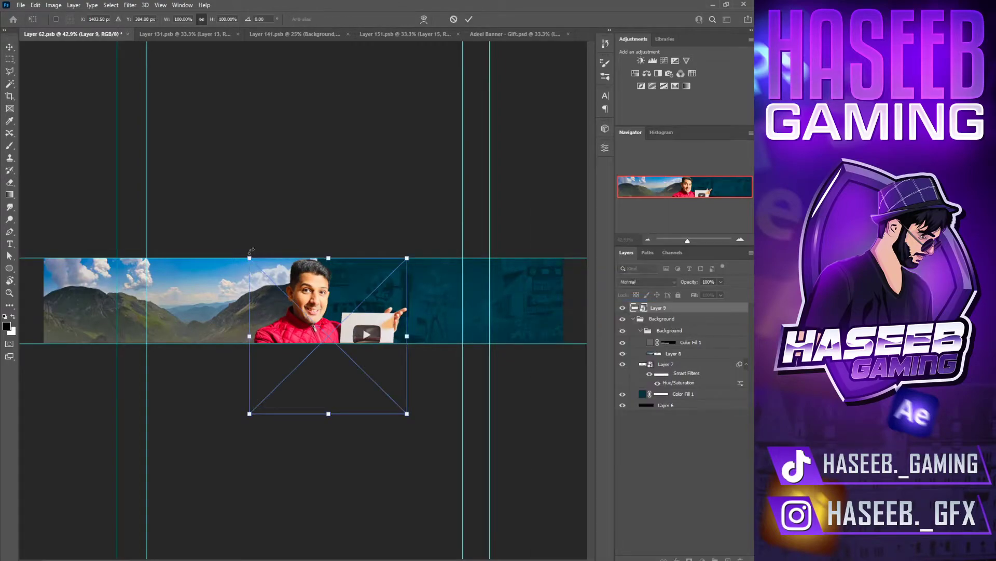
pyautogui.moveTo(248, 256); pyautogui.dragTo(281, 287)
pyautogui.moveTo(327, 334); pyautogui.dragTo(328, 307)
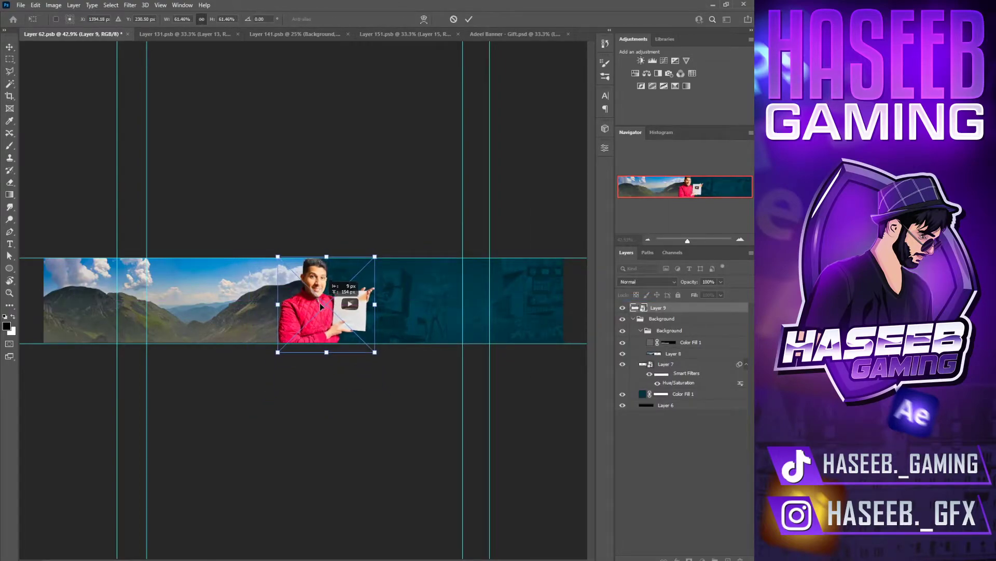
pyautogui.press('Return')
pyautogui.press('Up')
pyautogui.press('Up')
pyautogui.press('Up')
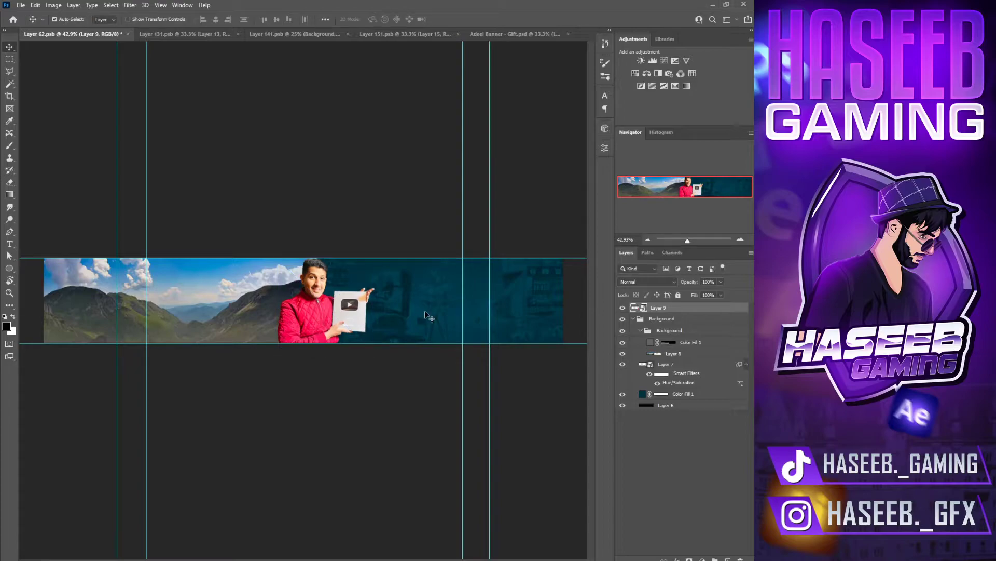
pyautogui.press('Right')
pyautogui.press('Right')
pyautogui.press('Right')
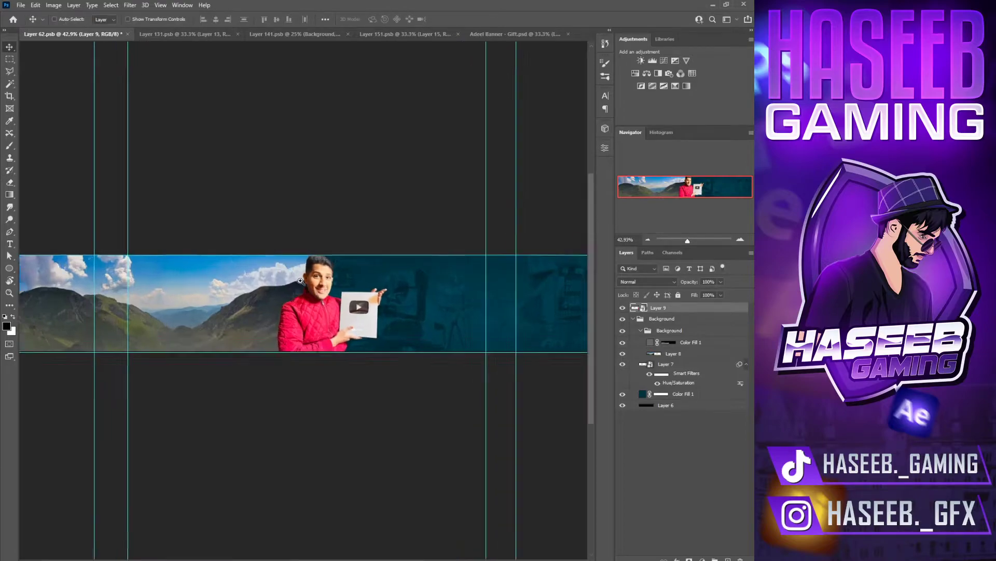
# - Shift the mountain Background group slightly down and right, then reselect the man's photo
pyautogui.keyDown('alt'); pyautogui.scroll(3, 333, 301); pyautogui.keyUp('alt')
pyautogui.keyDown('alt'); pyautogui.scroll(-2, 329, 300); pyautogui.keyUp('alt')
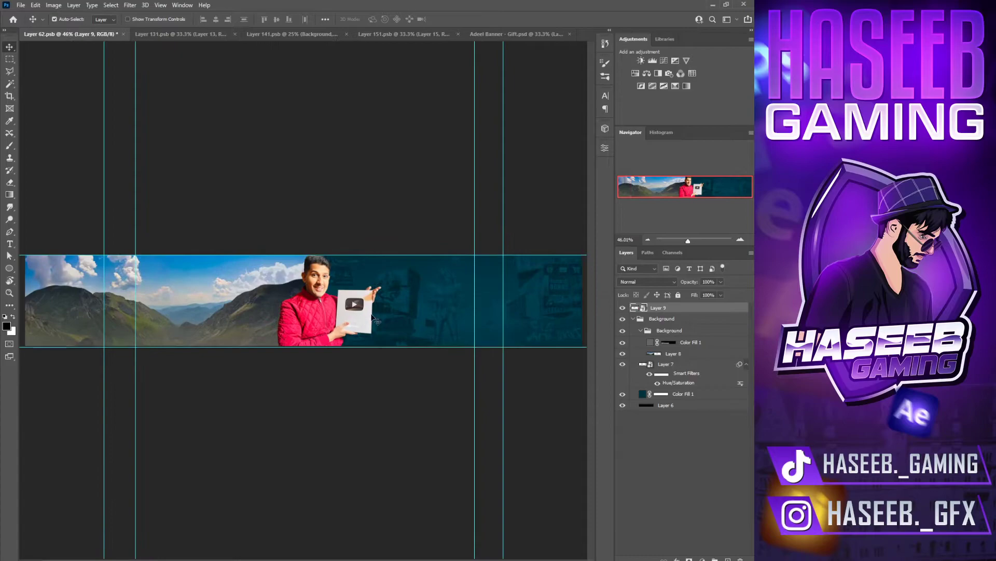
pyautogui.click(682, 333)
pyautogui.hotkey('ctrl', 't')
pyautogui.moveTo(218, 314); pyautogui.dragTo(219, 319)
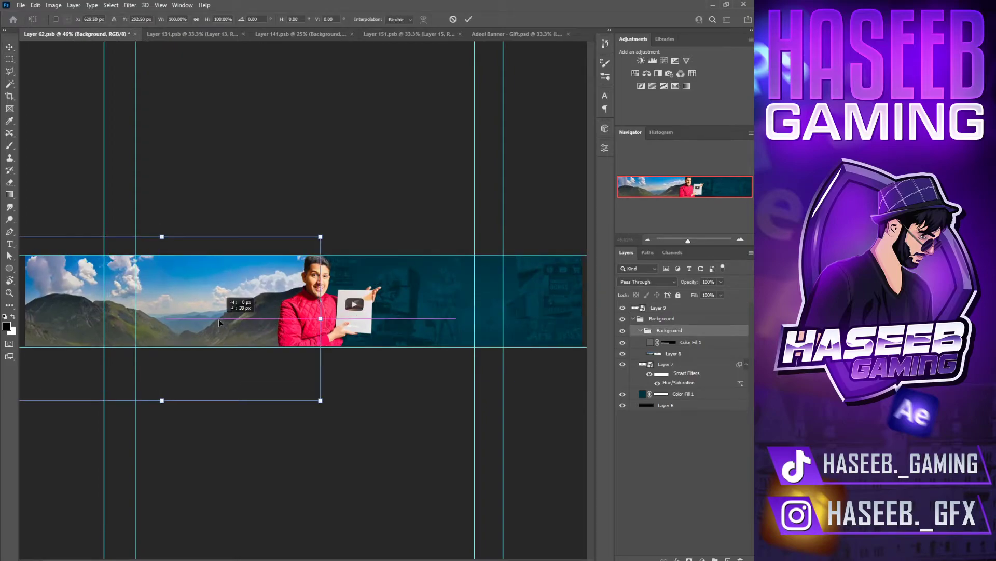
pyautogui.press('Return')
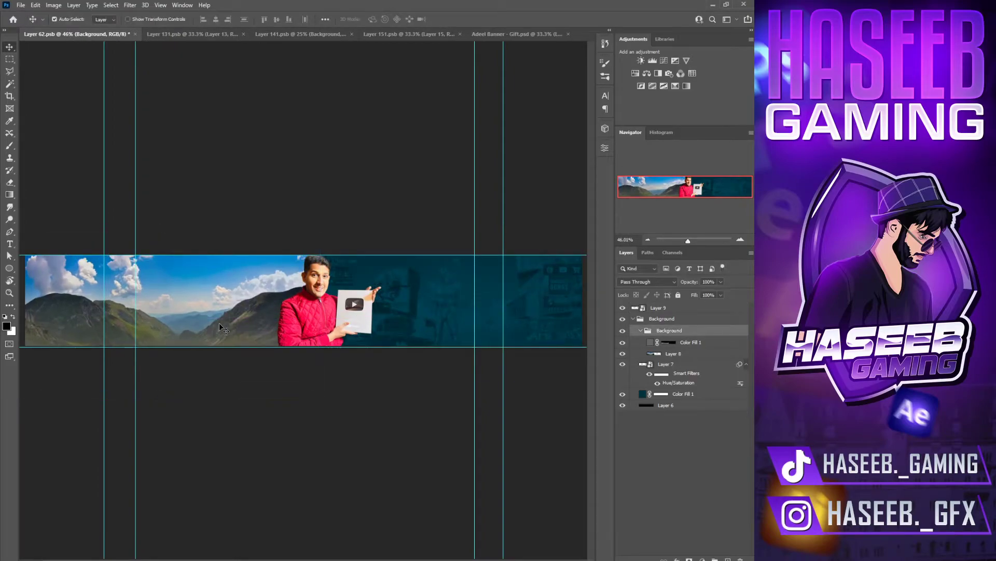
pyautogui.moveTo(213, 268); pyautogui.dragTo(216, 267)
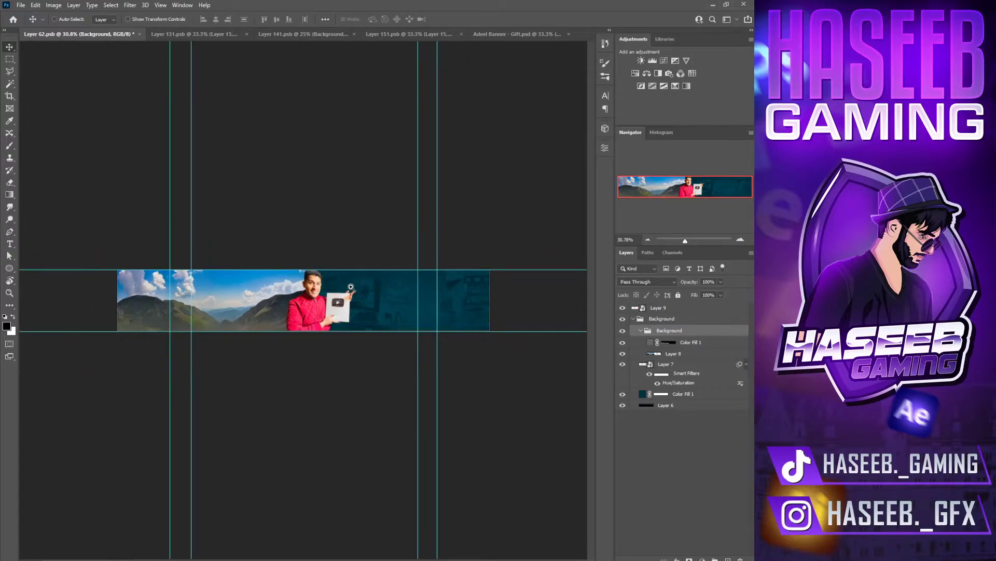
pyautogui.hotkey('ctrl', '+')
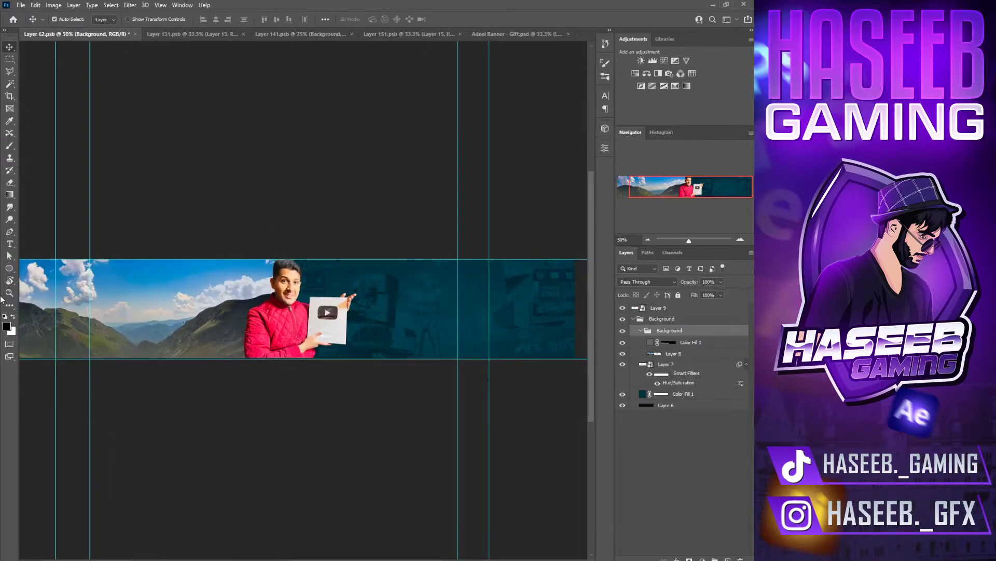
pyautogui.scroll(-2, 310, 280)
pyautogui.scroll(1, 310, 281)
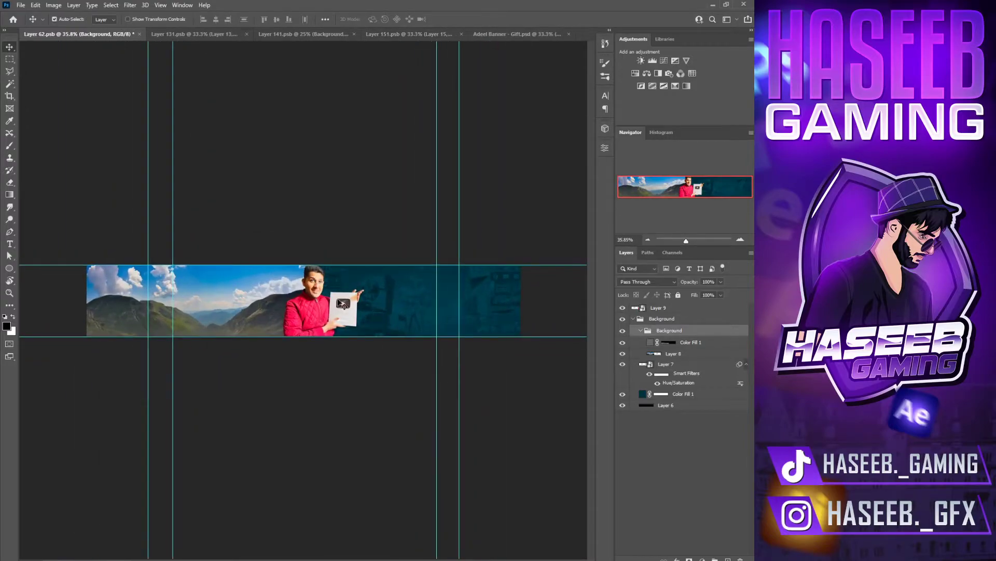
pyautogui.scroll(2, 310, 280)
pyautogui.keyDown('ctrl'); pyautogui.click(312, 317); pyautogui.keyUp('ctrl')
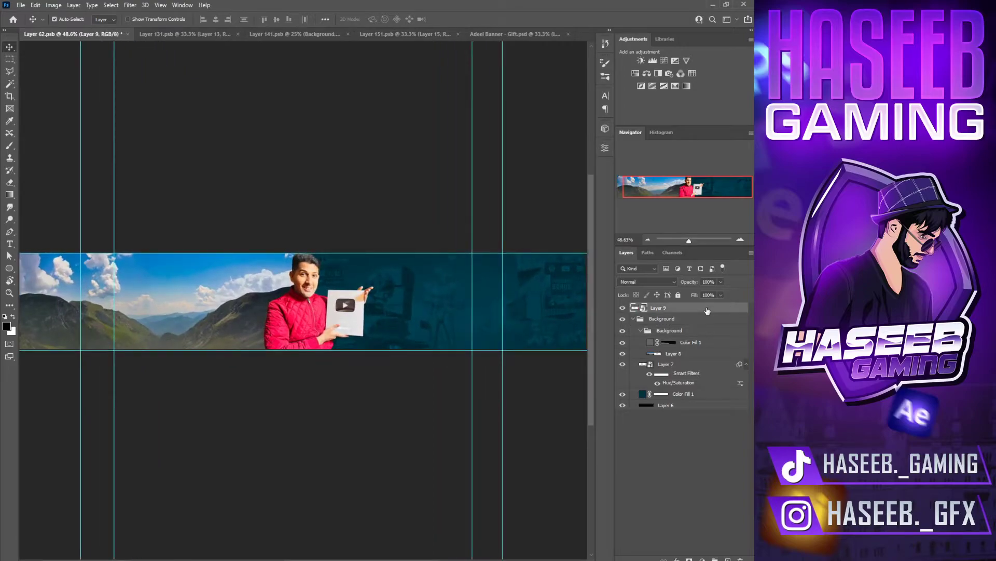
# - Add a first inner shadow at 100% opacity in light blue #a1e8ff to the photo
pyautogui.hotkey('alt', 'l')
pyautogui.press('y')
pyautogui.press('b')
pyautogui.click(385, 131)
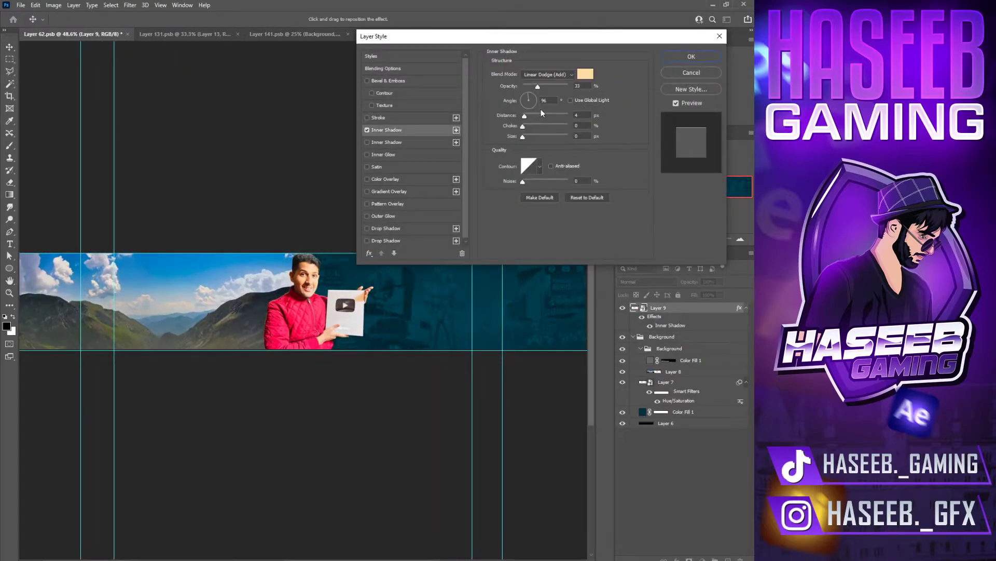
pyautogui.moveTo(533, 85); pyautogui.dragTo(569, 86)
pyautogui.click(585, 73)
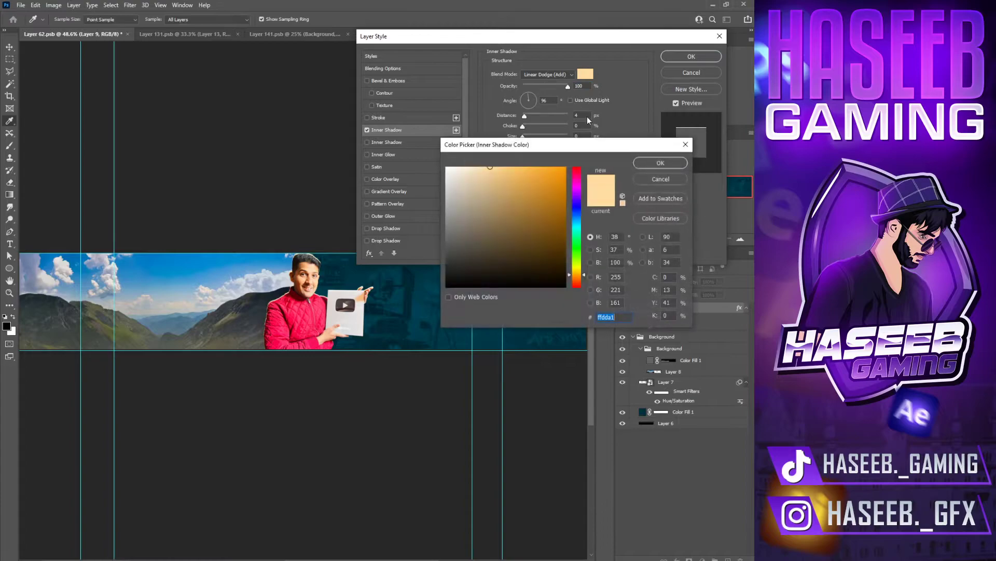
pyautogui.click(578, 222)
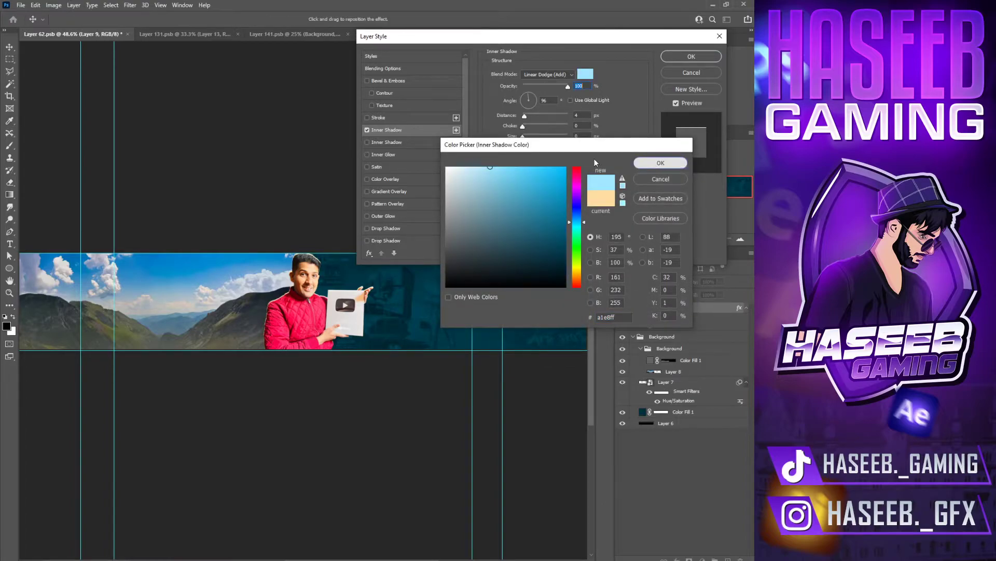
pyautogui.press('Return')
# - Enable a second light-blue #43deff inner shadow and apply the layer styles
pyautogui.click(387, 142)
pyautogui.click(585, 73)
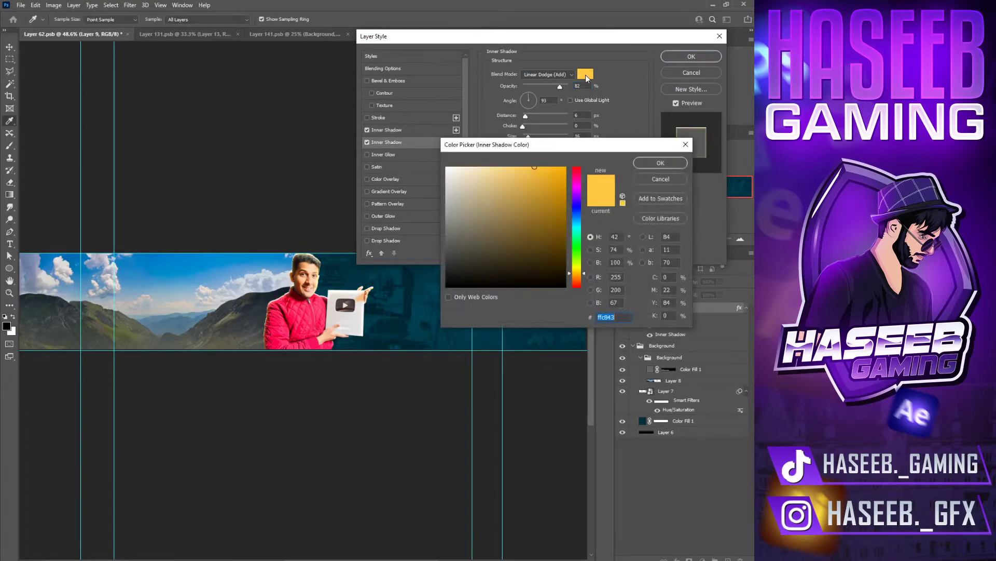
pyautogui.click(581, 224)
pyautogui.click(660, 163)
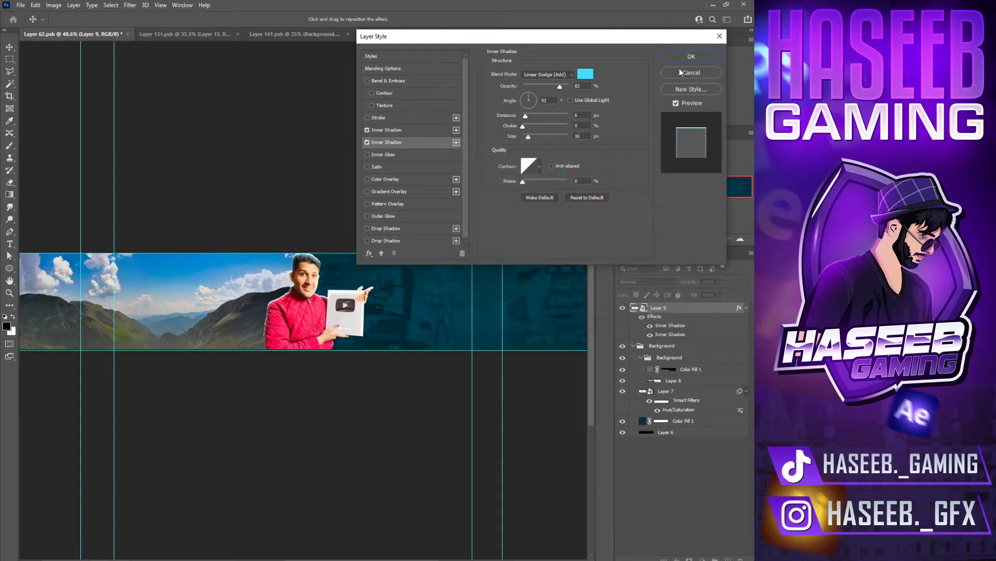
pyautogui.click(690, 58)
# - Zoom in on the banner and collapse the Background group
pyautogui.press('v')
pyautogui.hotkey('ctrl', '-')
pyautogui.hotkey('ctrl', '-')
pyautogui.moveTo(317, 268); pyautogui.dragTo(666, 343)
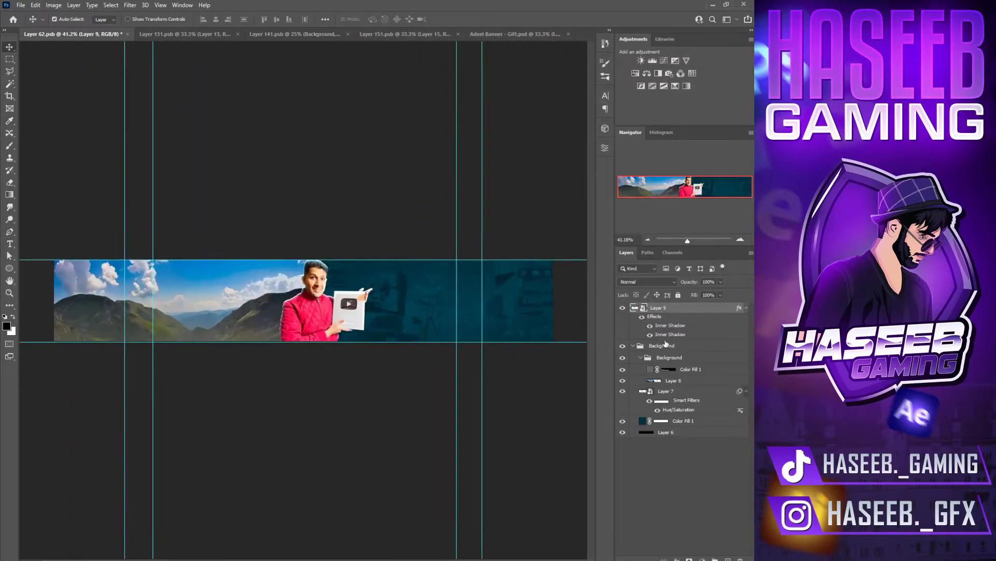
pyautogui.click(653, 348)
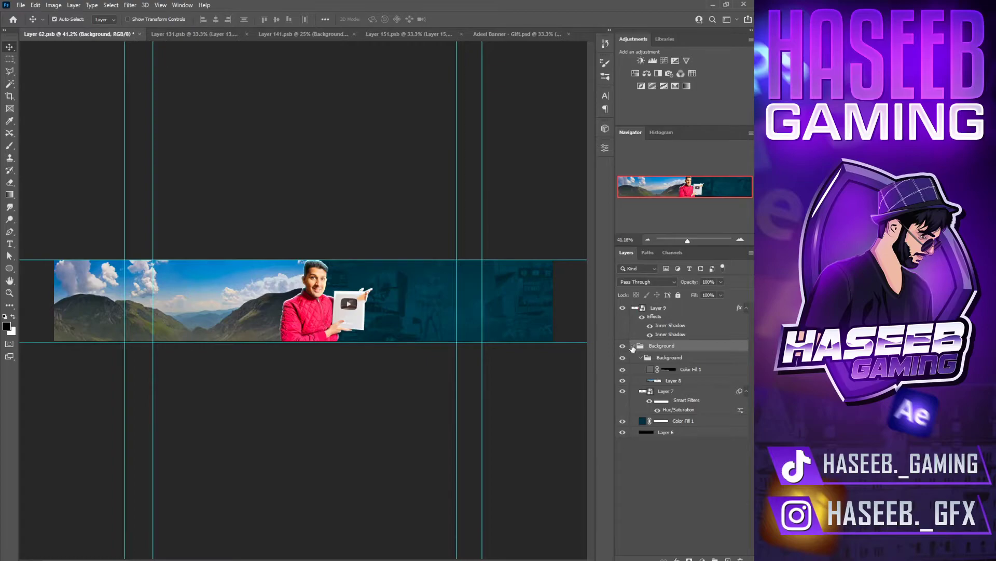
pyautogui.click(632, 346)
# - Add the BILAL VLOGS title text across the banner's left half in the True Lies font
pyautogui.press('t')
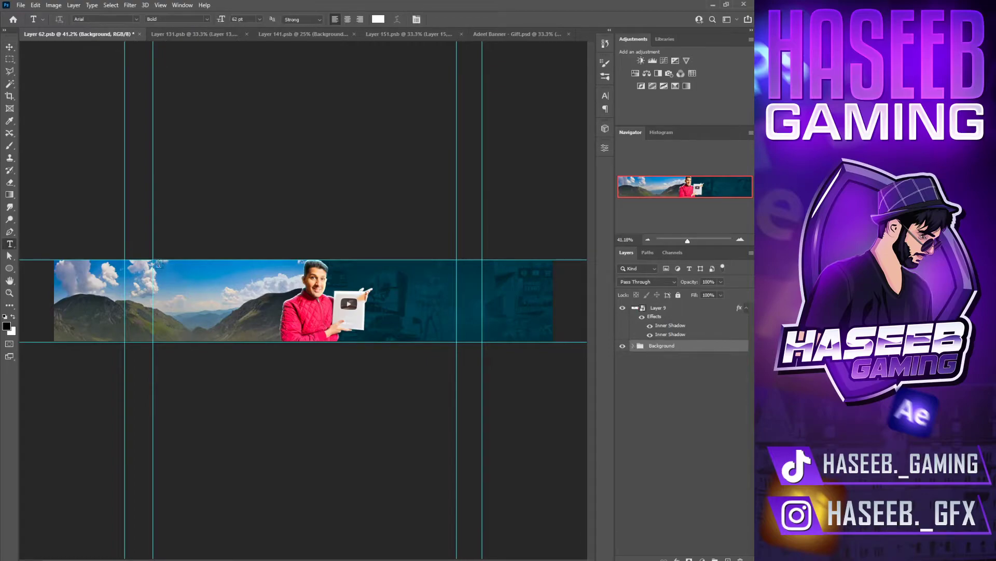
pyautogui.moveTo(159, 264); pyautogui.dragTo(450, 336)
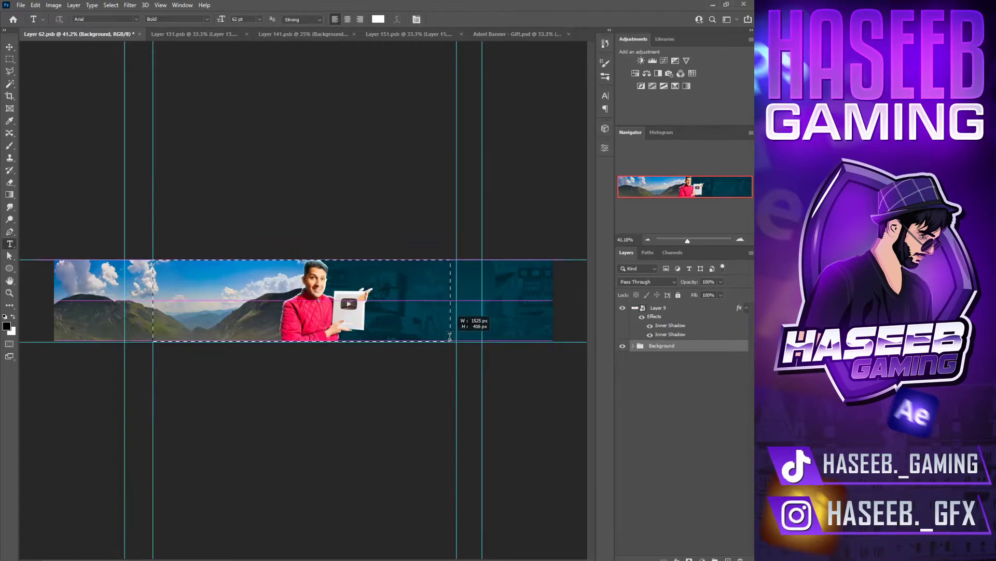
pyautogui.write('BI')
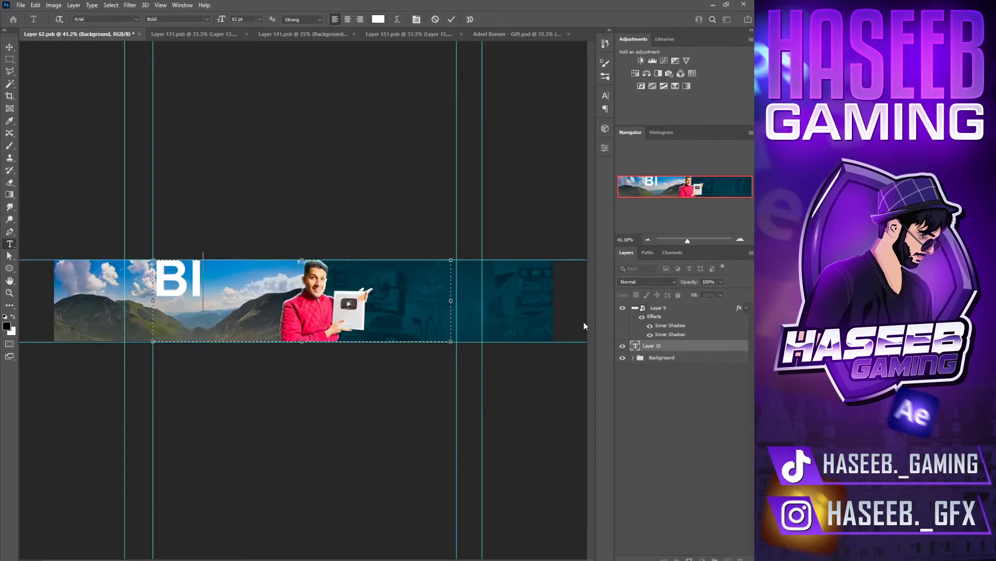
pyautogui.write('LAL VLO')
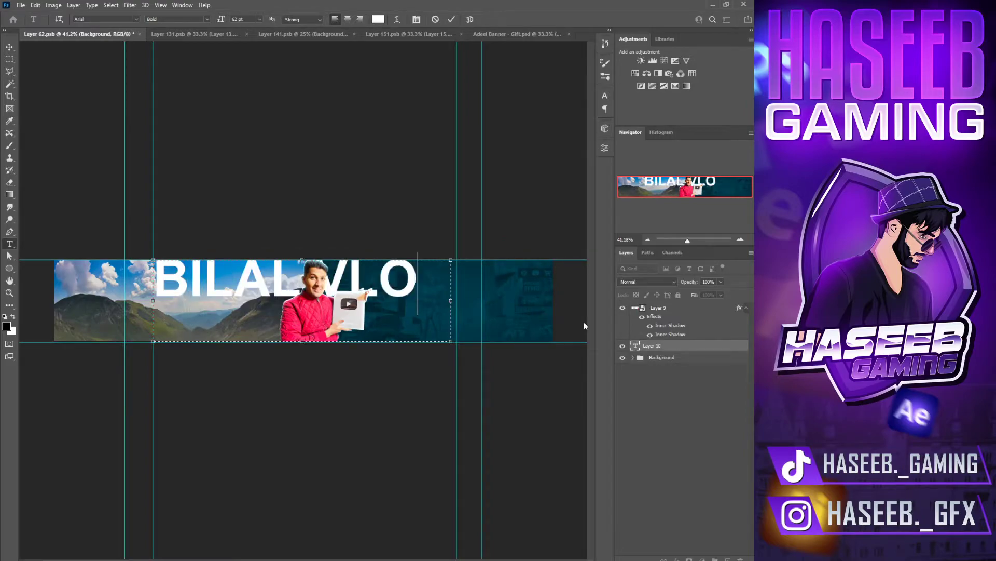
pyautogui.press('BackSpace')
pyautogui.press('BackSpace')
pyautogui.press('BackSpace')
pyautogui.hotkey('ctrl', 'a')
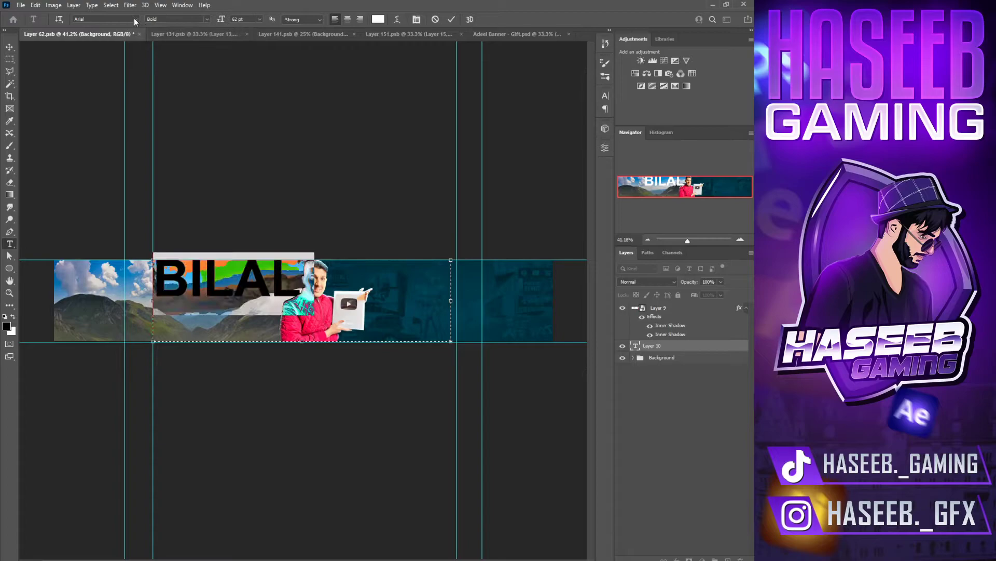
pyautogui.click(135, 19)
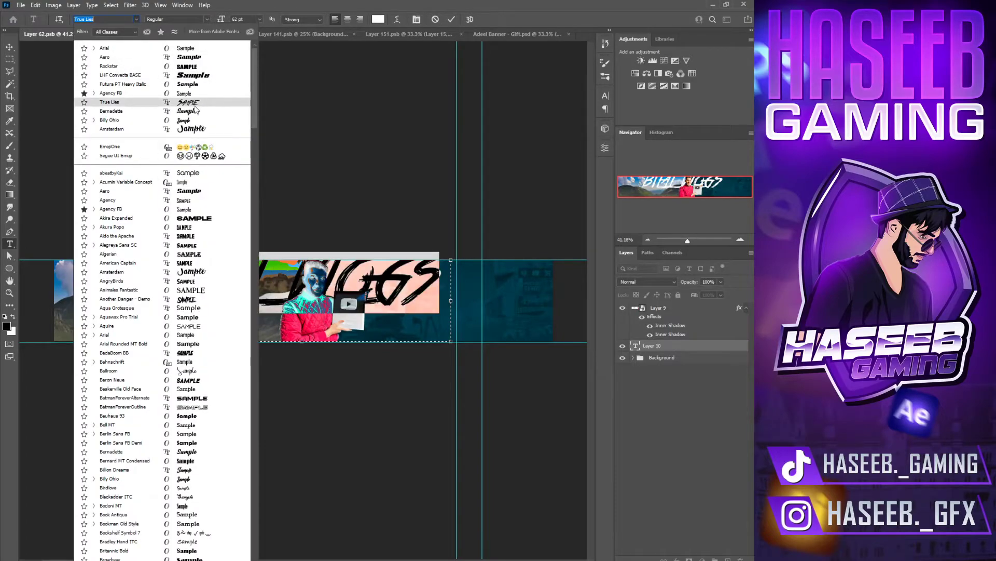
pyautogui.click(109, 101)
pyautogui.click(451, 19)
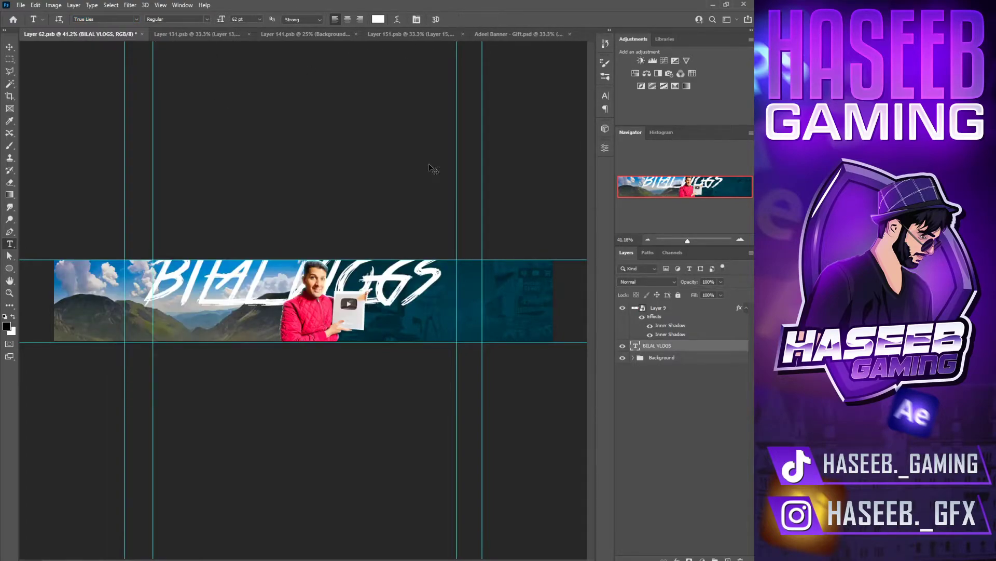
# - Move the title into place across the banner and enlarge it slightly
pyautogui.hotkey('ctrl', 't')
pyautogui.moveTo(394, 264); pyautogui.dragTo(418, 306)
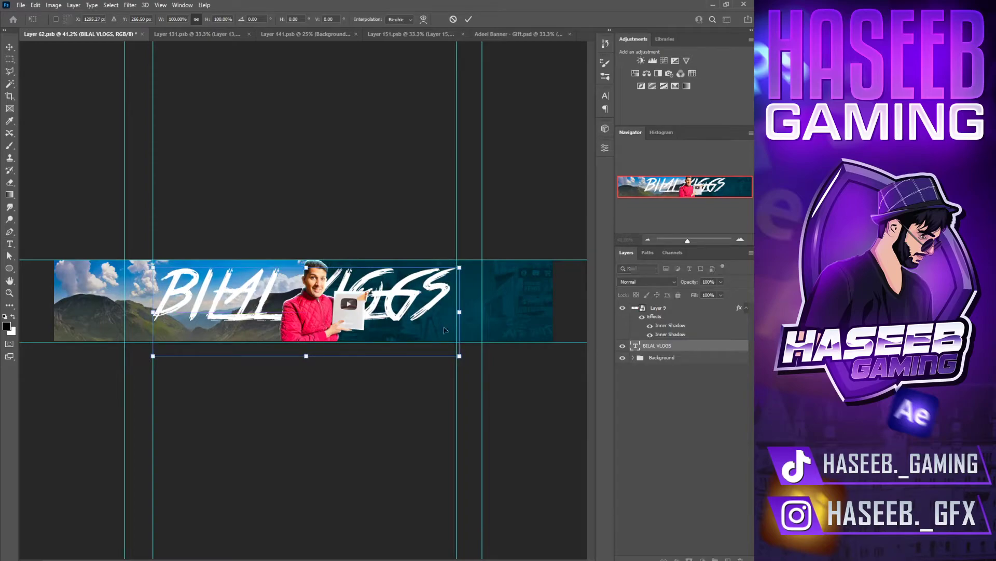
pyautogui.moveTo(459, 353); pyautogui.dragTo(437, 339)
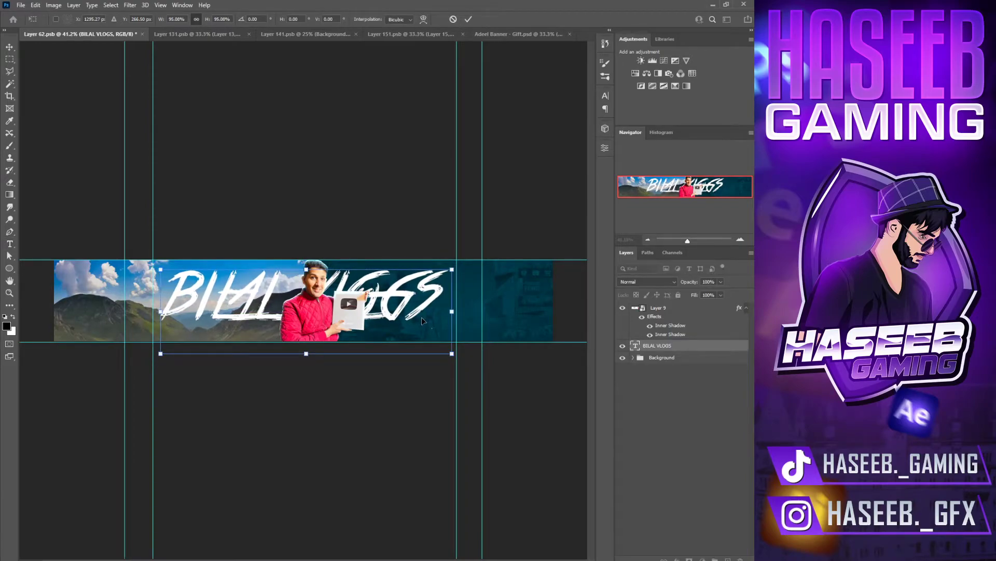
pyautogui.hotkey('ctrl', 'z')
pyautogui.moveTo(452, 354); pyautogui.dragTo(455, 355)
pyautogui.press('Return')
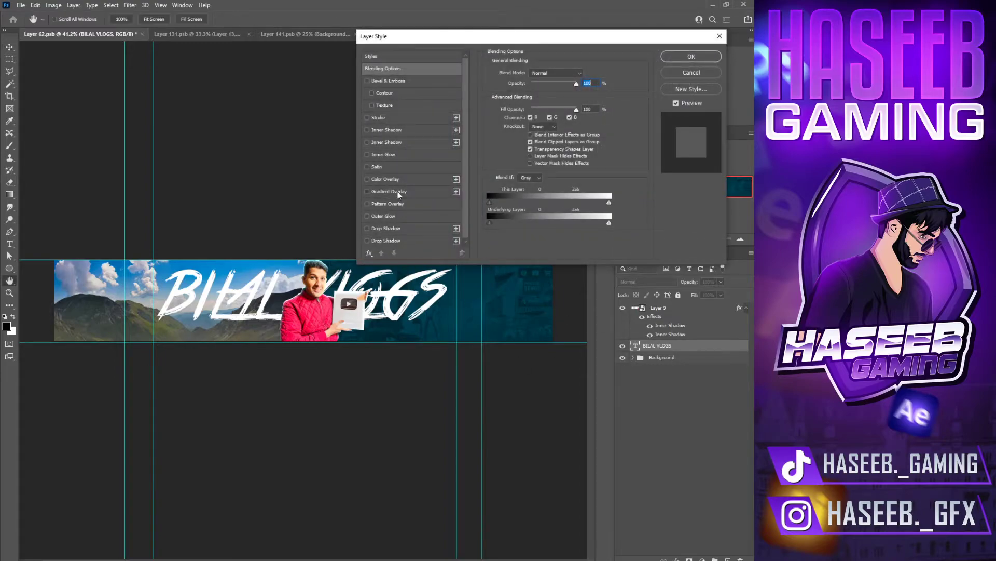
# - Apply a yellow-orange Gradient Overlay preset, Bevel & Emboss and a 6 px Drop Shadow to the title
pyautogui.click(397, 191)
pyautogui.click(575, 95)
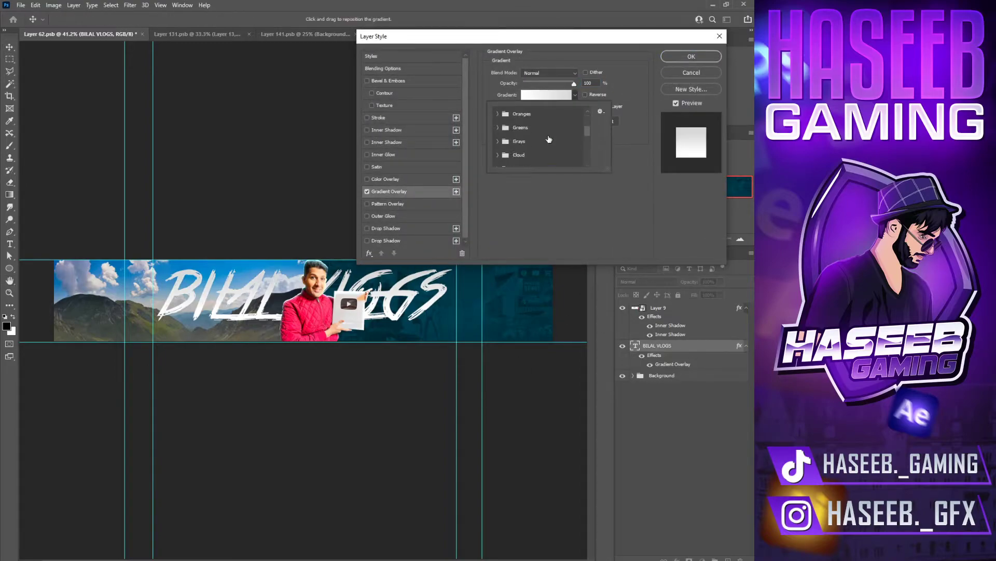
pyautogui.click(560, 122)
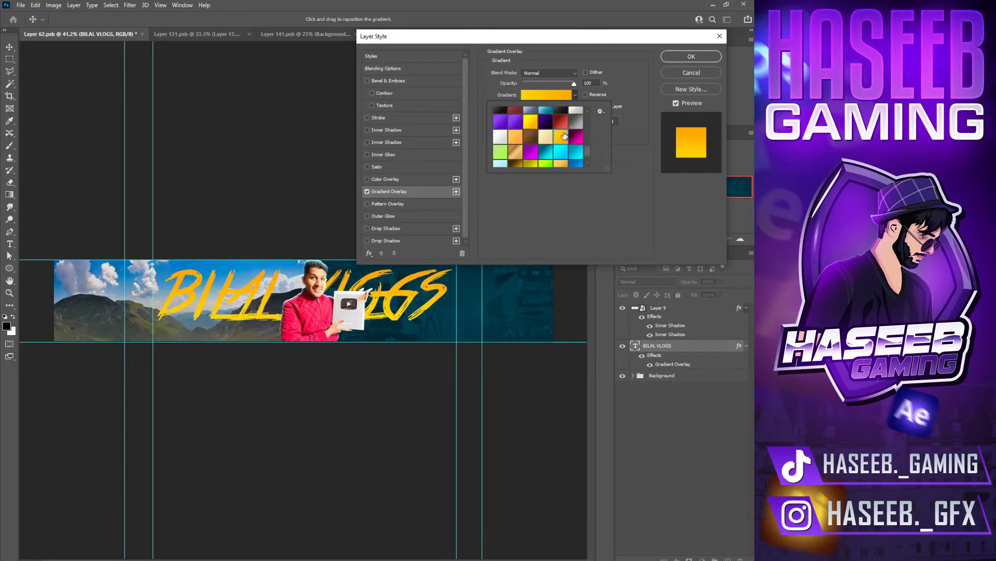
pyautogui.click(443, 182)
pyautogui.click(376, 80)
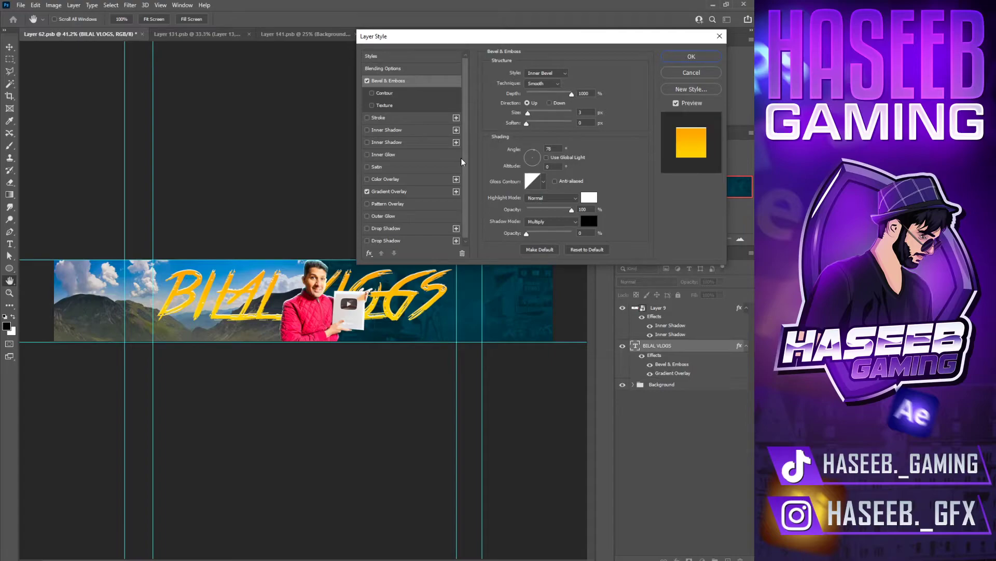
pyautogui.click(387, 227)
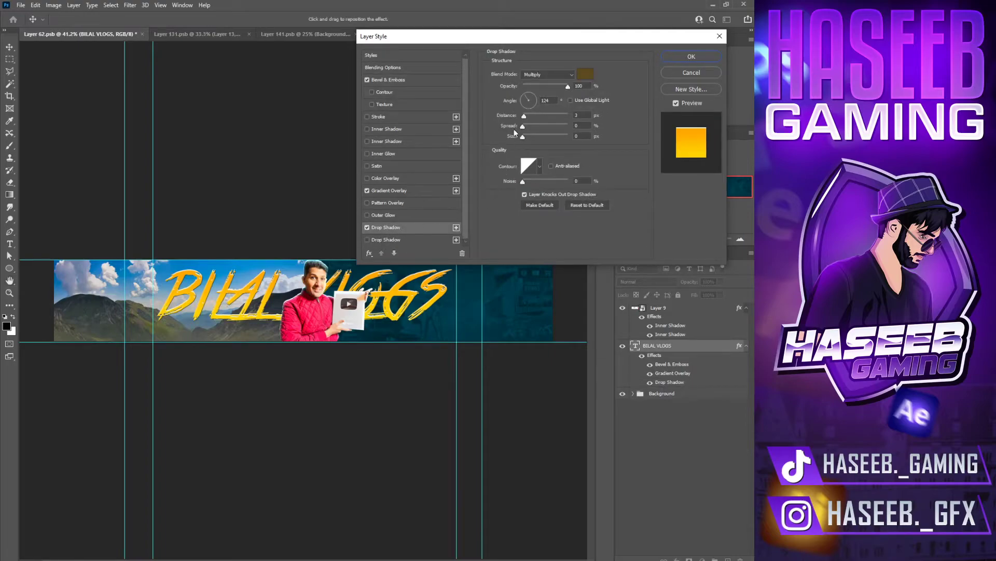
pyautogui.moveTo(524, 117); pyautogui.dragTo(527, 116)
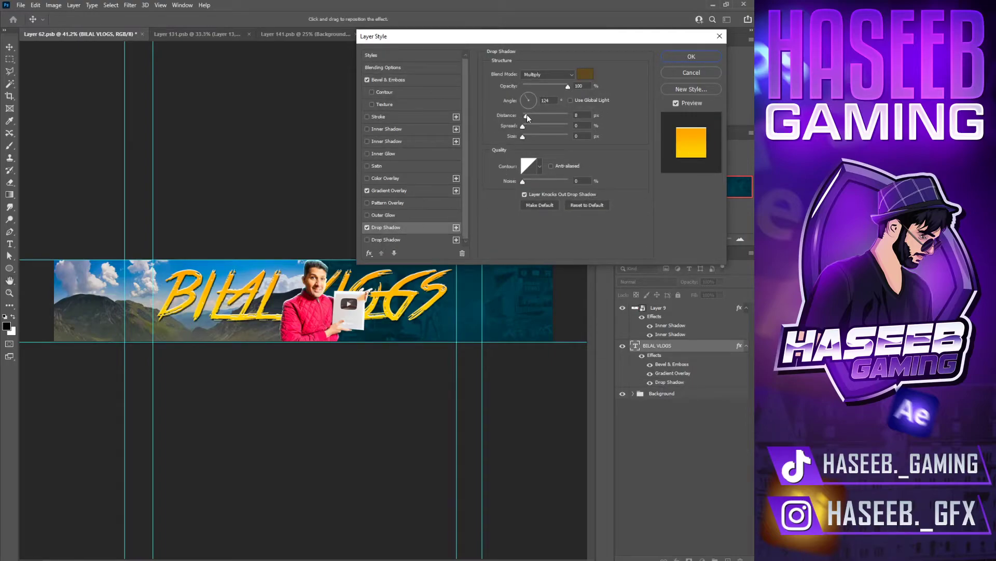
pyautogui.click(685, 57)
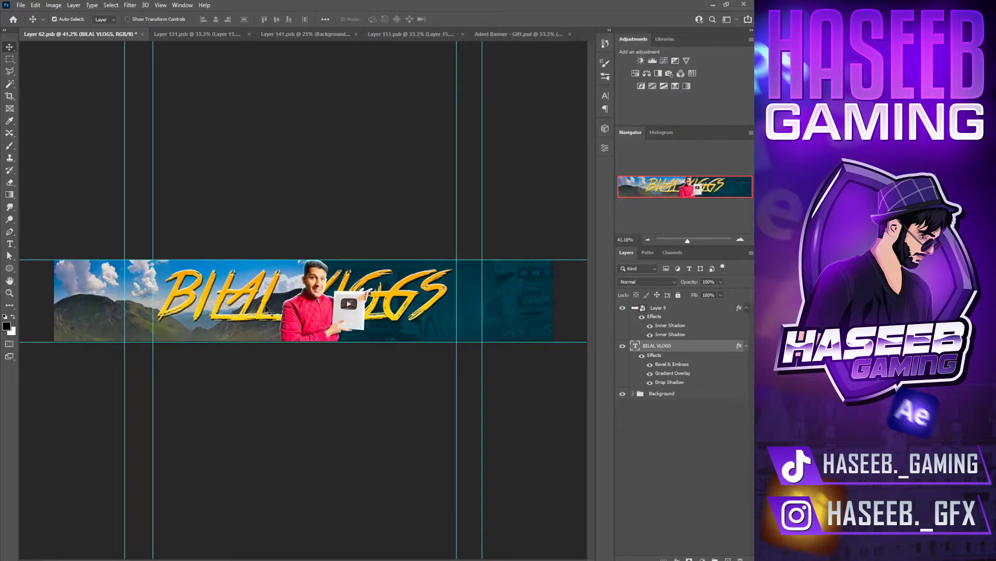
# - Draw a curved ribbon shape with the Pen tool beneath the play-button plaque
pyautogui.scroll(-2, 291, 270)
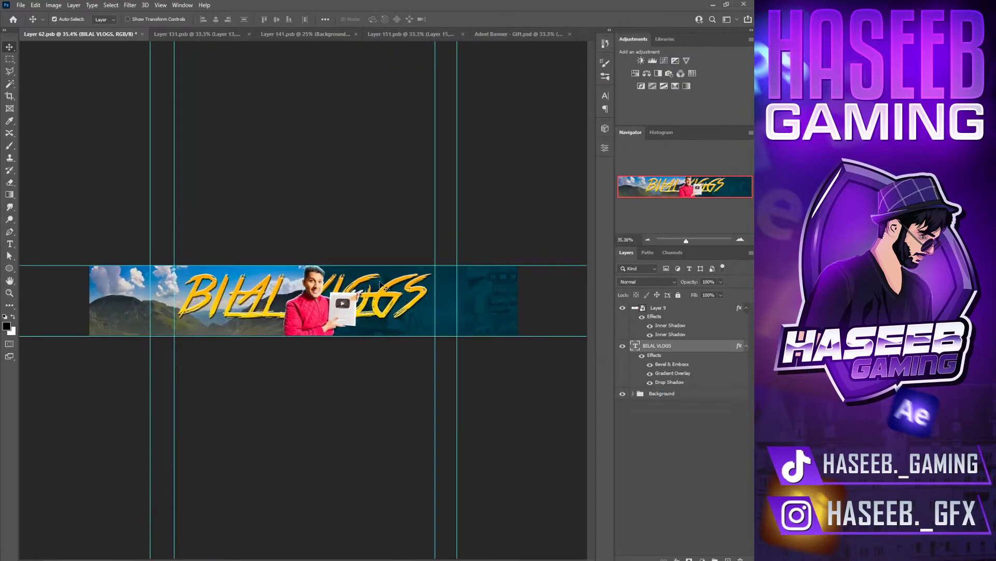
pyautogui.scroll(3, 362, 321)
pyautogui.scroll(2, 362, 322)
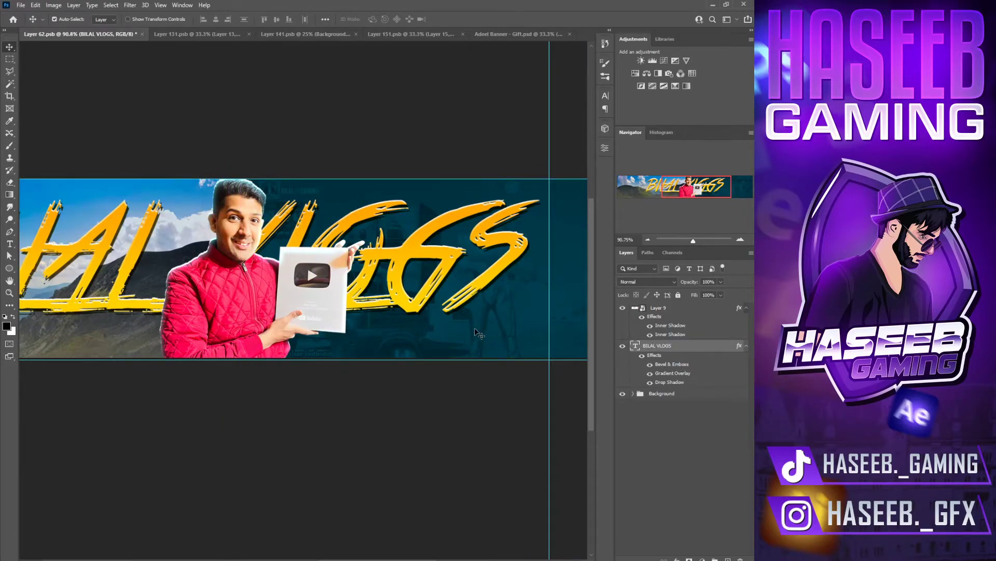
pyautogui.press('p')
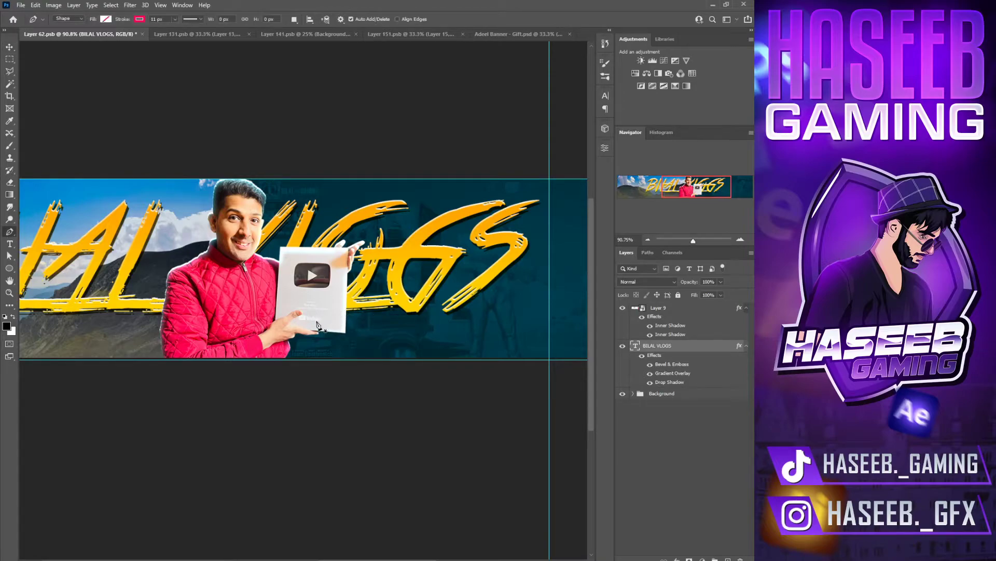
pyautogui.click(317, 321)
pyautogui.click(377, 317)
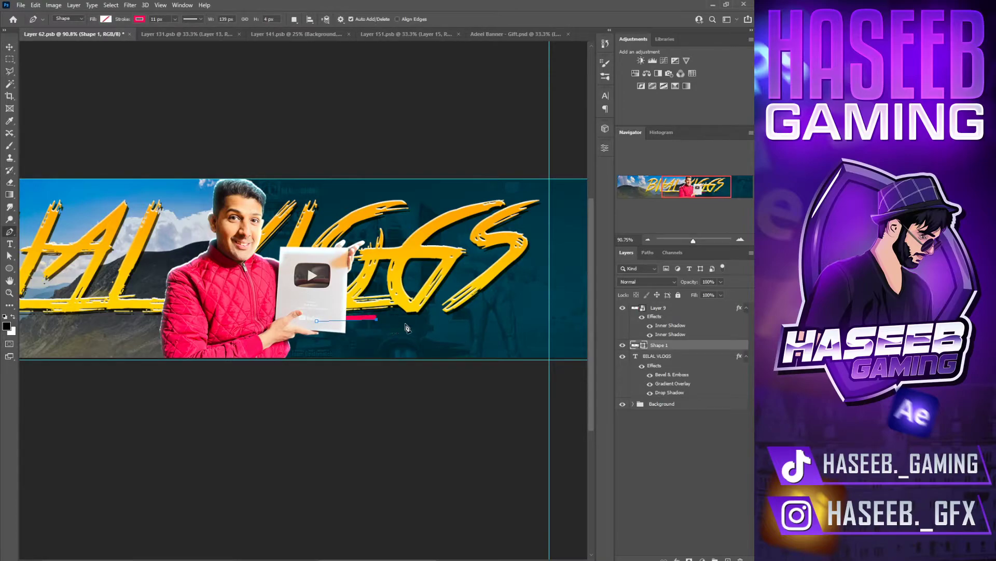
pyautogui.hotkey('ctrl', 'z')
pyautogui.click(409, 320)
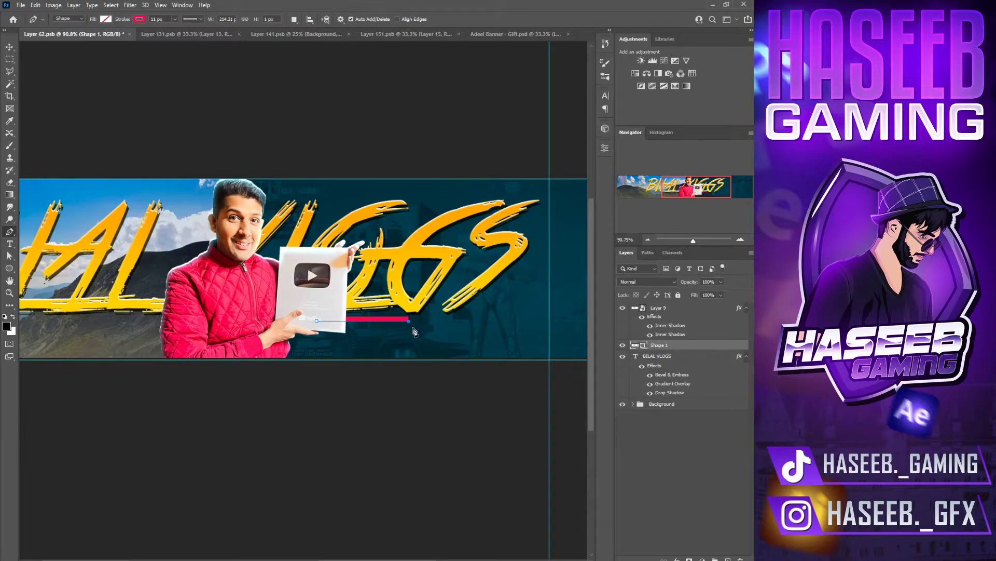
pyautogui.moveTo(410, 343)
pyautogui.mouseDown()
pyautogui.moveTo(412, 352)
pyautogui.moveTo(393, 354)
pyautogui.mouseUp()
pyautogui.click(281, 349)
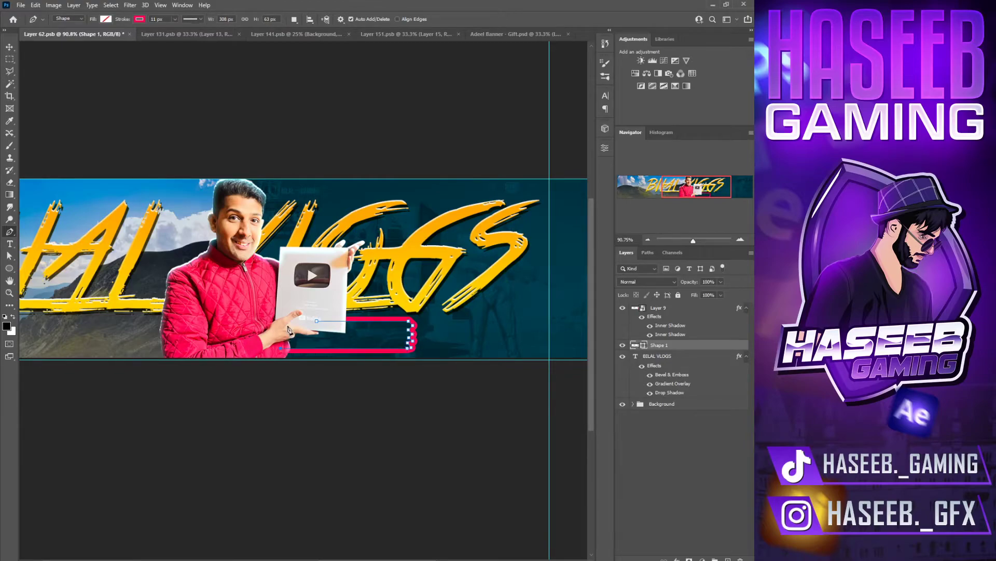
pyautogui.moveTo(288, 324); pyautogui.dragTo(299, 317)
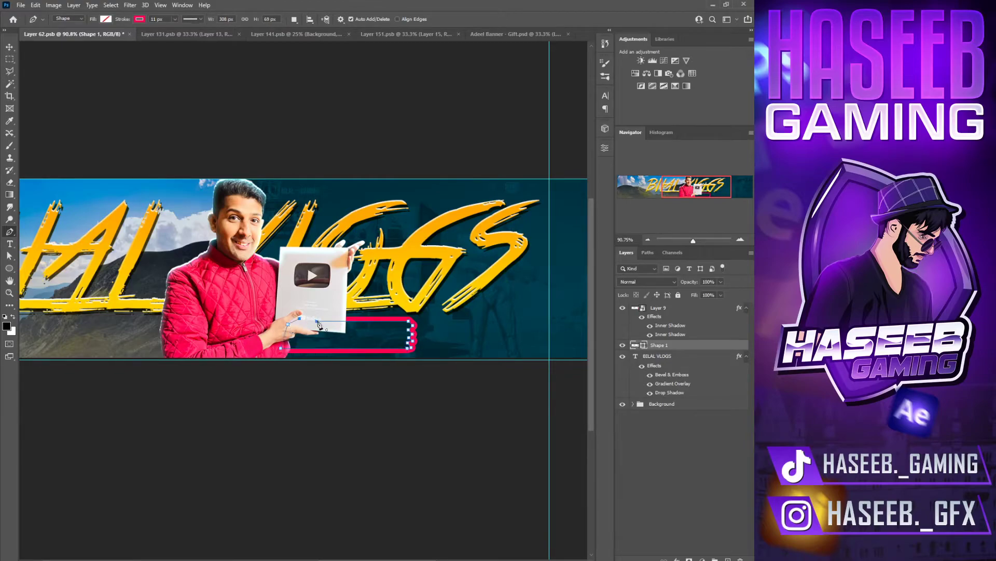
# - Remove the ribbon's outline stroke and fill it with dark red
pyautogui.click(137, 21)
pyautogui.click(85, 38)
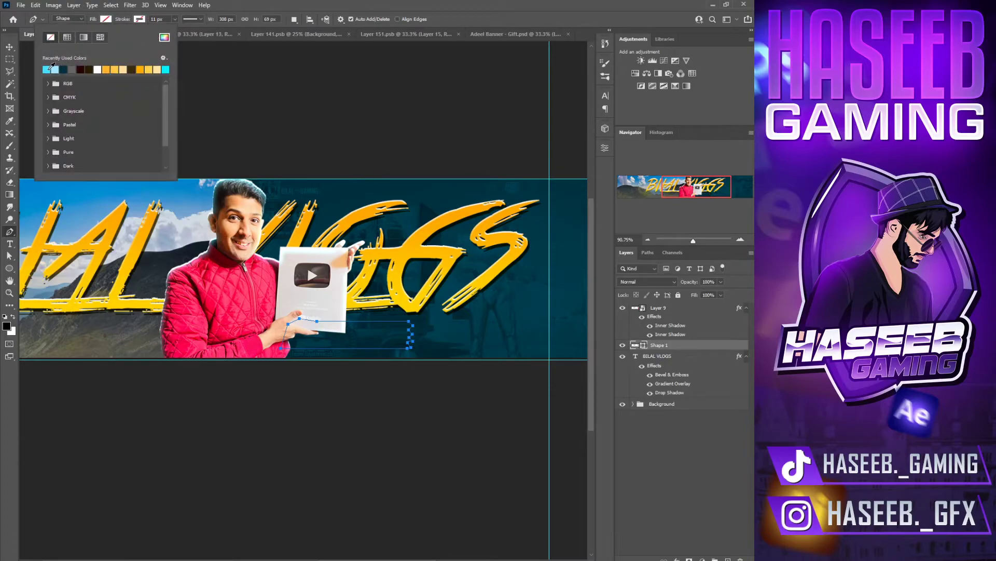
pyautogui.click(81, 69)
pyautogui.press('v')
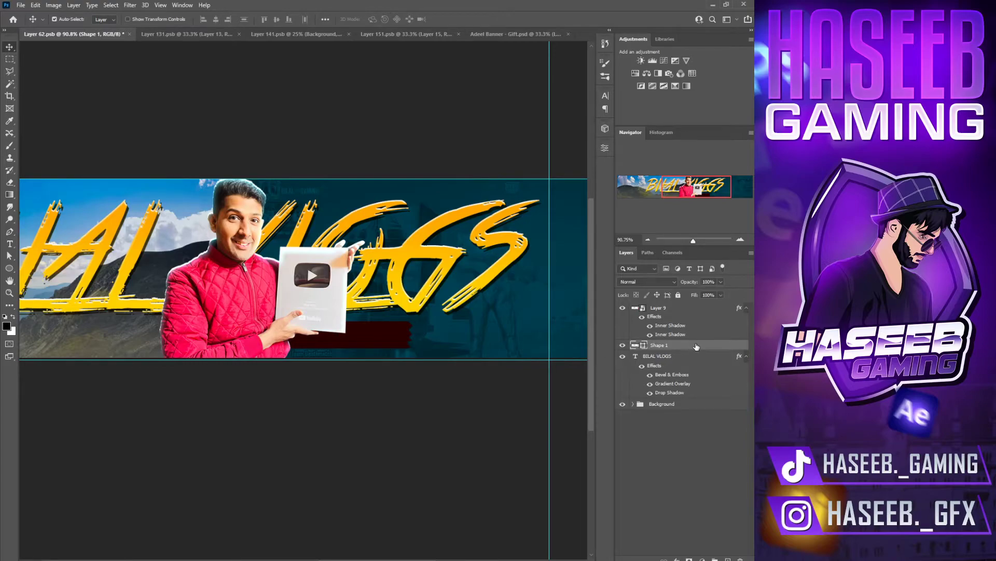
# - Add a Gradient Overlay to Shape 1 with both gradient stops set to orange ff9600
pyautogui.doubleClick(691, 346)
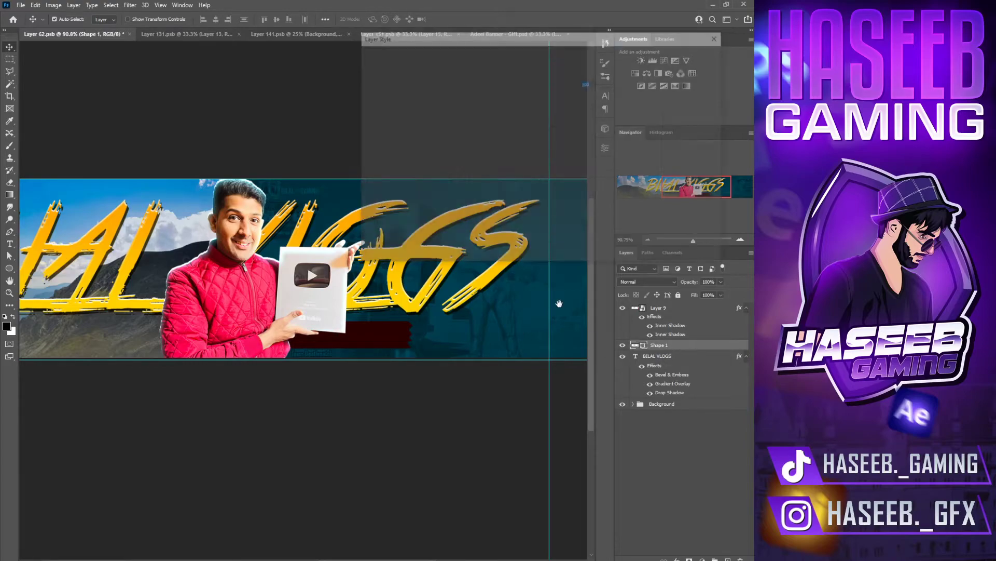
pyautogui.click(390, 191)
pyautogui.click(575, 95)
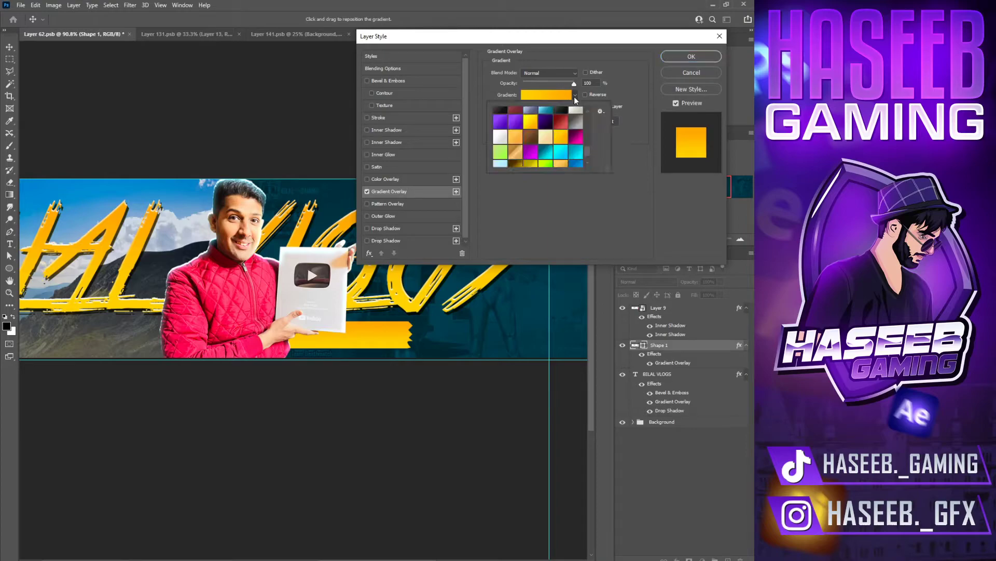
pyautogui.click(550, 97)
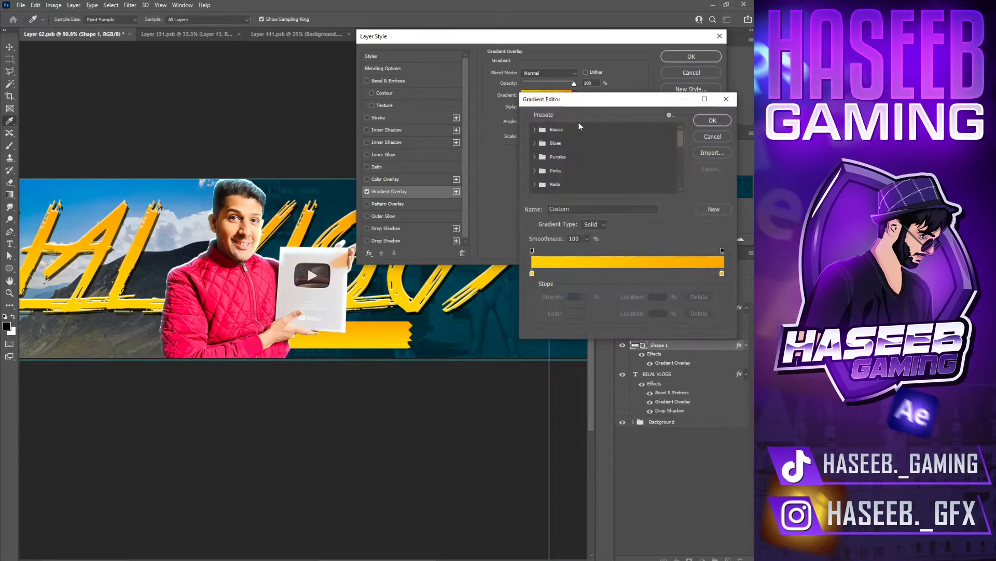
pyautogui.doubleClick(722, 274)
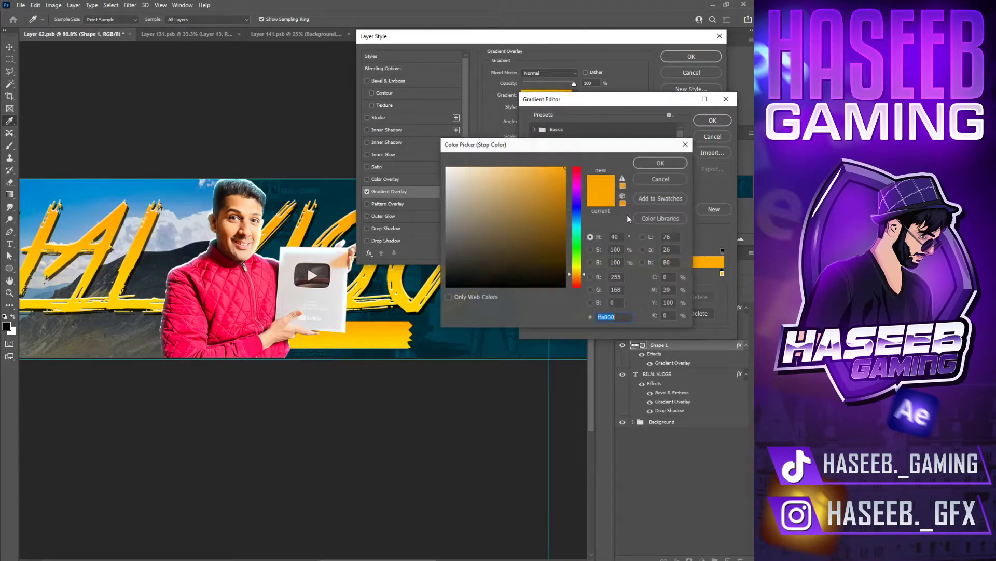
pyautogui.click(577, 276)
pyautogui.click(654, 167)
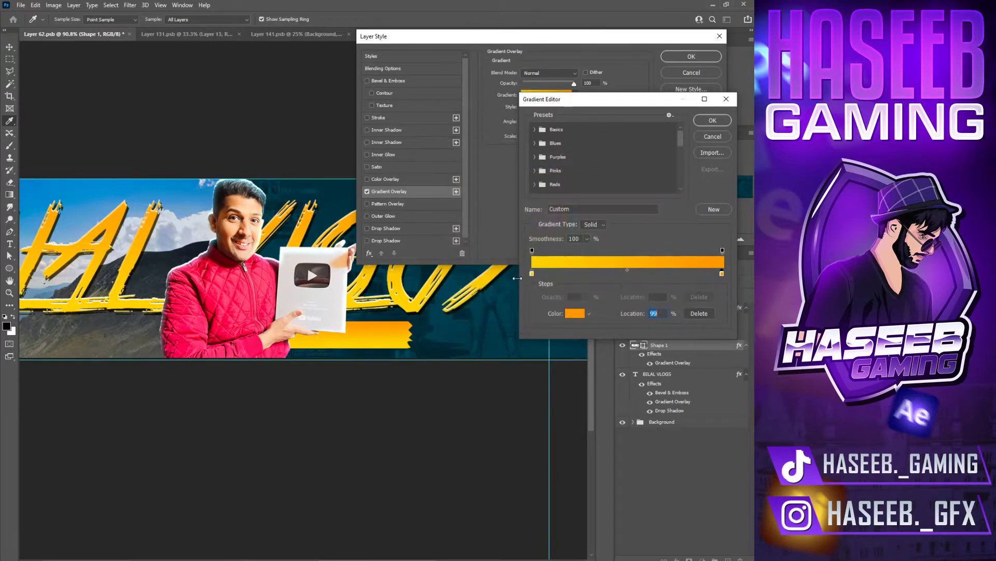
pyautogui.doubleClick(532, 274)
pyautogui.click(579, 276)
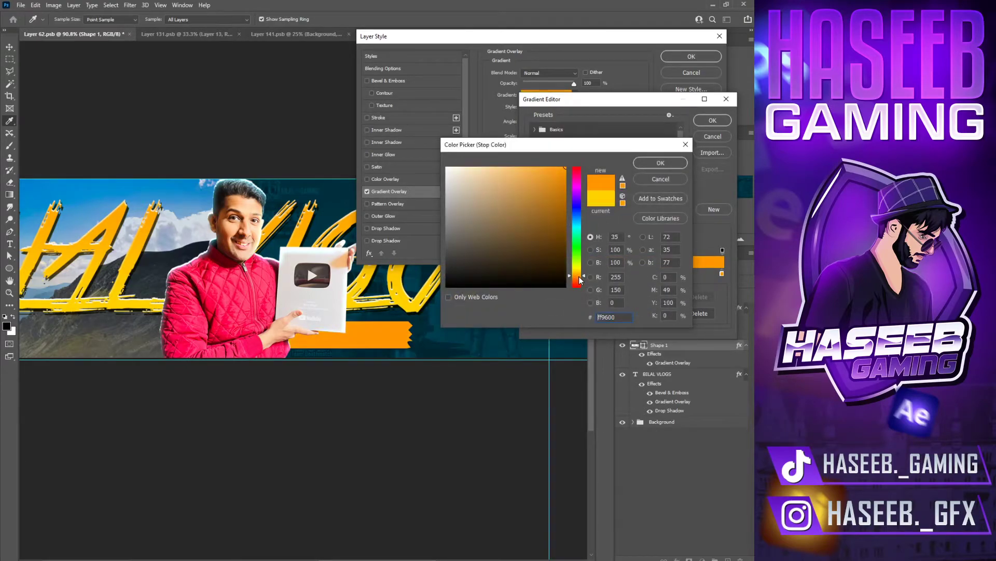
pyautogui.click(661, 163)
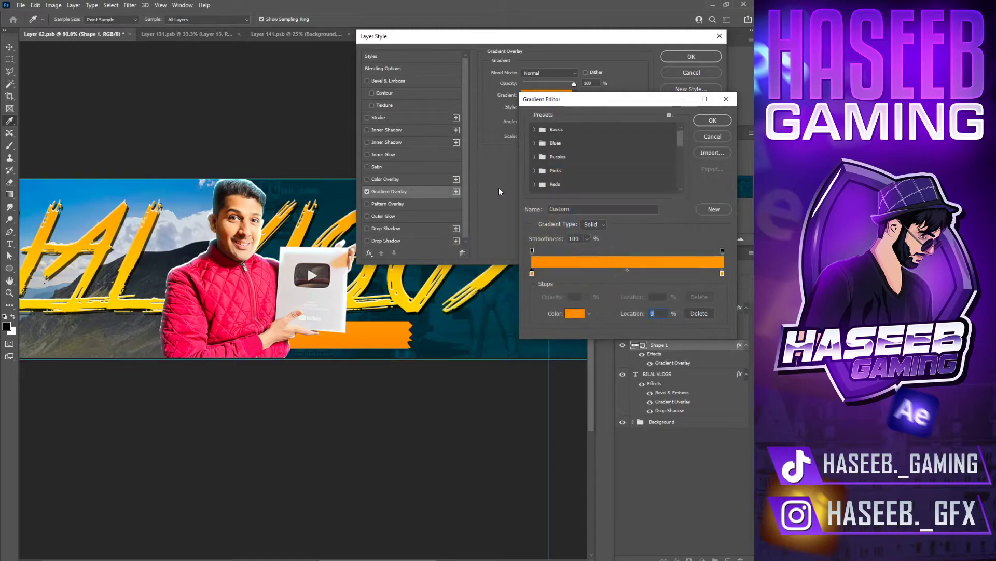
pyautogui.click(706, 121)
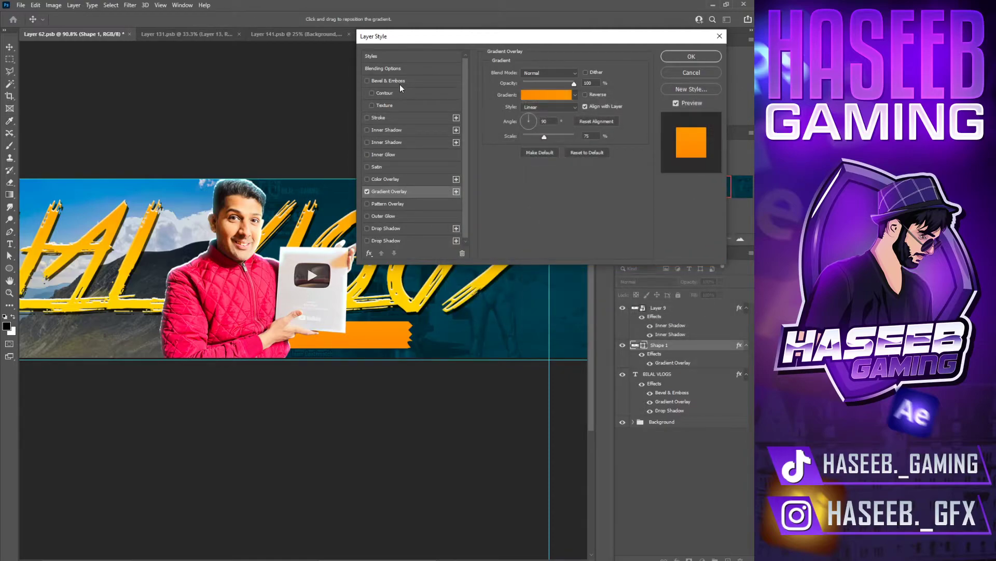
# - Add Bevel & Emboss and a Drop Shadow with 4 px distance
pyautogui.click(390, 81)
pyautogui.click(403, 229)
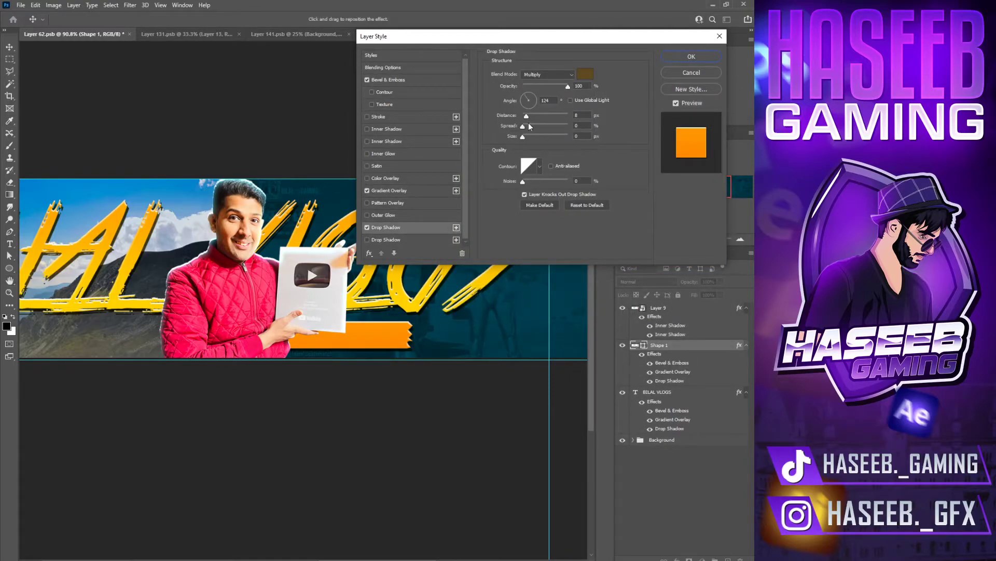
pyautogui.moveTo(527, 115); pyautogui.dragTo(525, 120)
# - Apply the layer style and stretch the orange bar further to the right
pyautogui.click(692, 56)
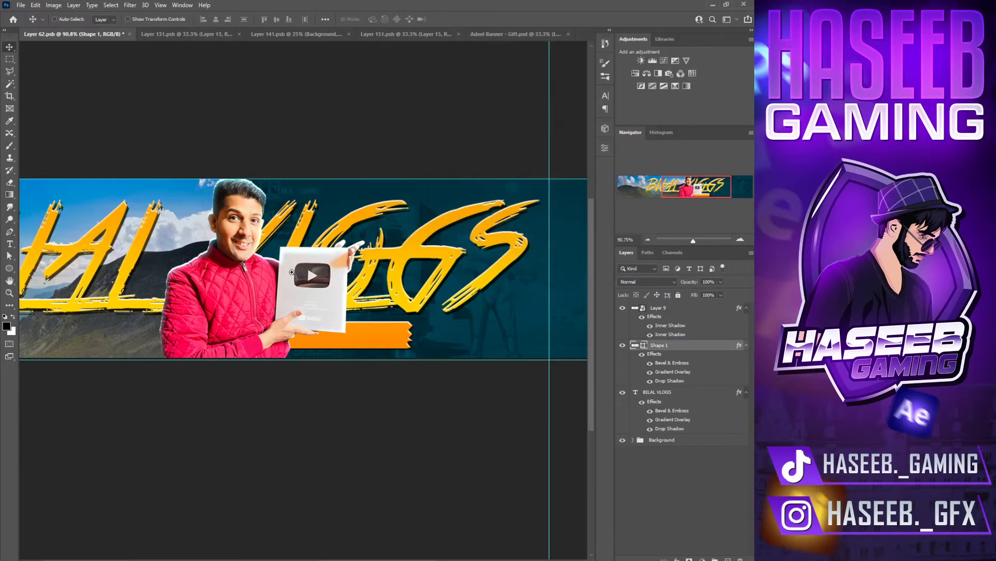
pyautogui.scroll(3, 288, 274)
pyautogui.hotkey('ctrl', 't')
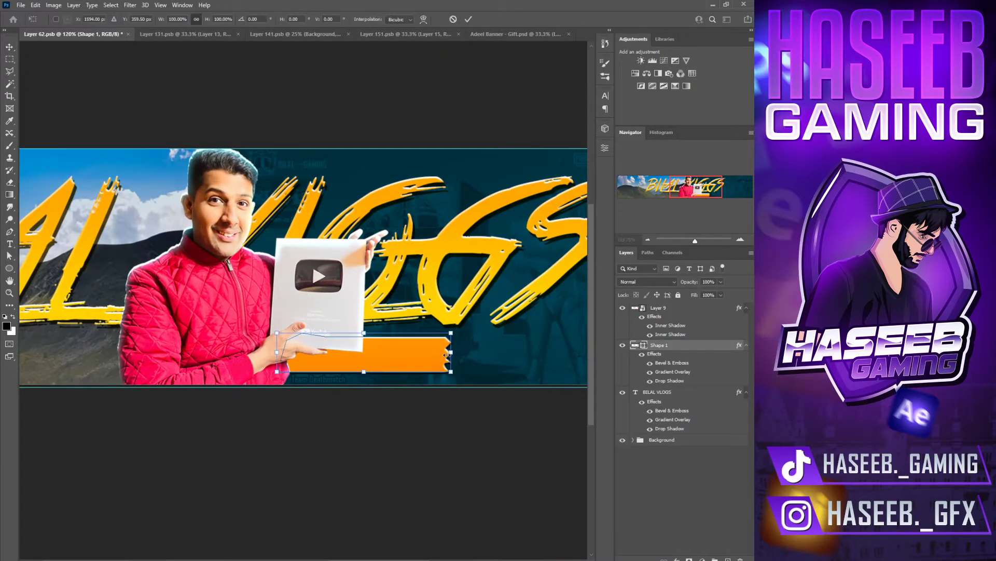
pyautogui.moveTo(451, 352); pyautogui.dragTo(471, 352)
pyautogui.press('Return')
# - Create a GAMING text box over the orange bar at 13 pt
pyautogui.press('t')
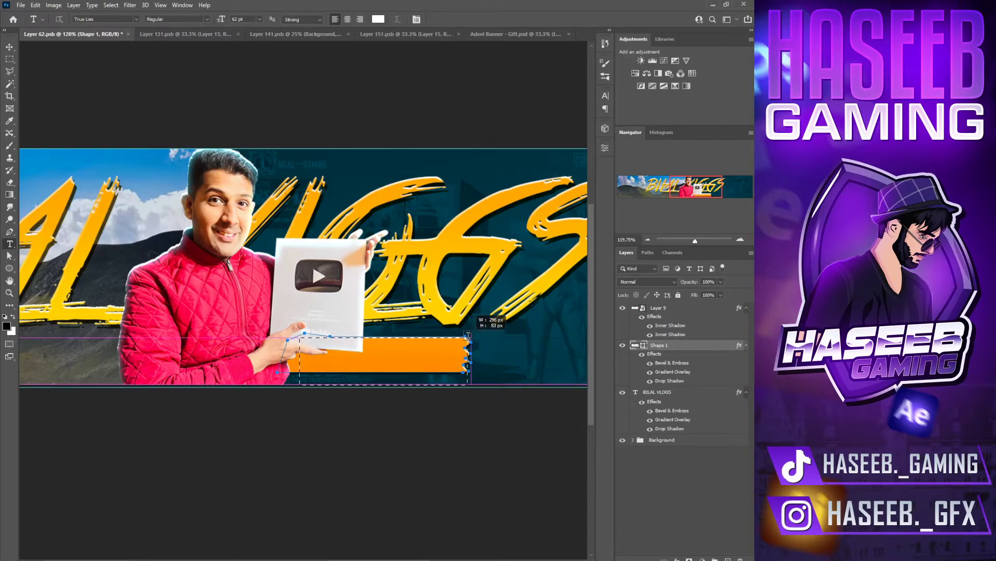
pyautogui.moveTo(300, 384); pyautogui.dragTo(471, 337)
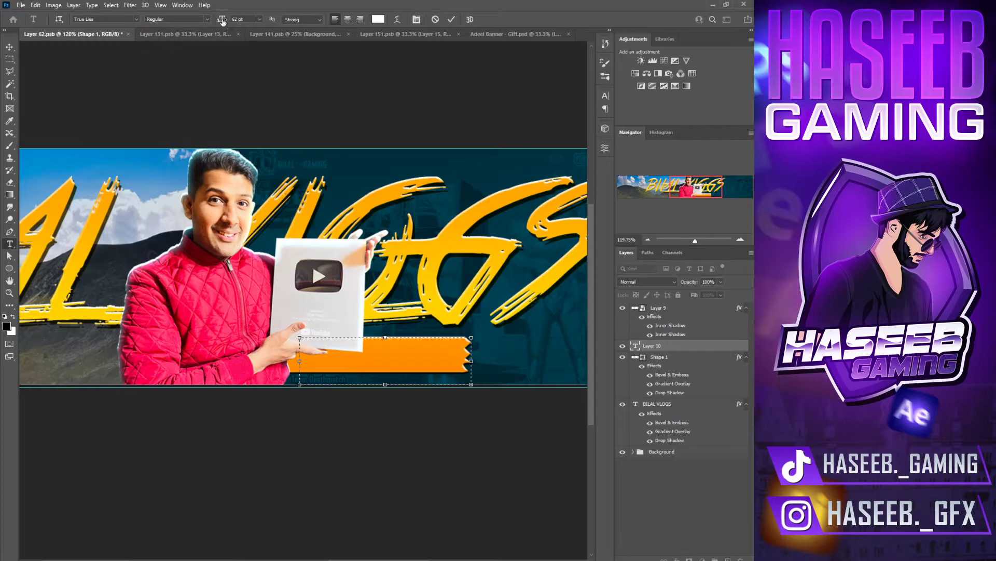
pyautogui.moveTo(223, 20); pyautogui.dragTo(197, 21)
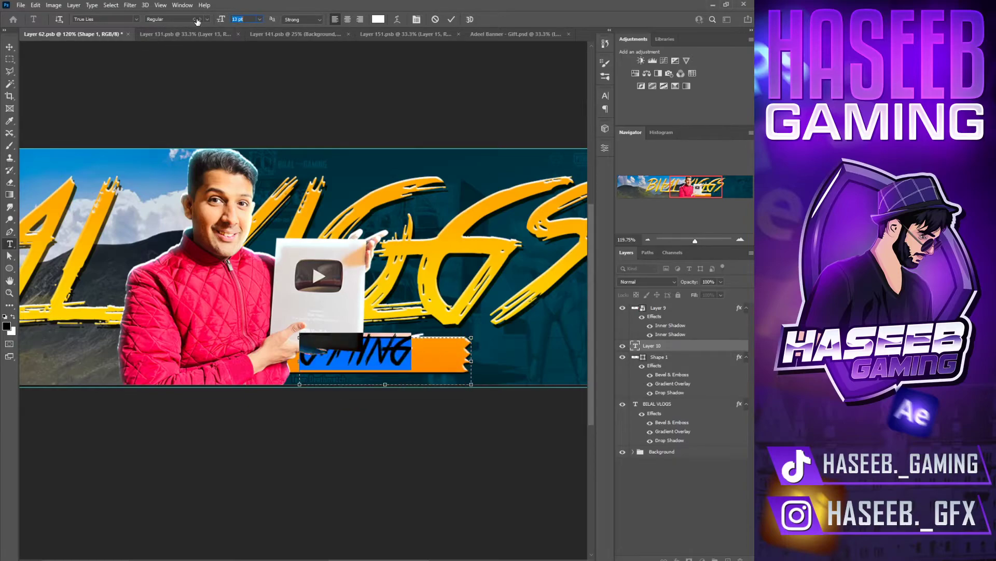
pyautogui.click(450, 20)
# - Scale and nudge the GAMING text into place on the orange bar
pyautogui.hotkey('ctrl', 't')
pyautogui.moveTo(412, 370)
pyautogui.mouseDown()
pyautogui.moveTo(515, 384)
pyautogui.moveTo(496, 379)
pyautogui.mouseUp()
pyautogui.moveTo(428, 356); pyautogui.dragTo(450, 357)
pyautogui.press('Right')
pyautogui.press('Right')
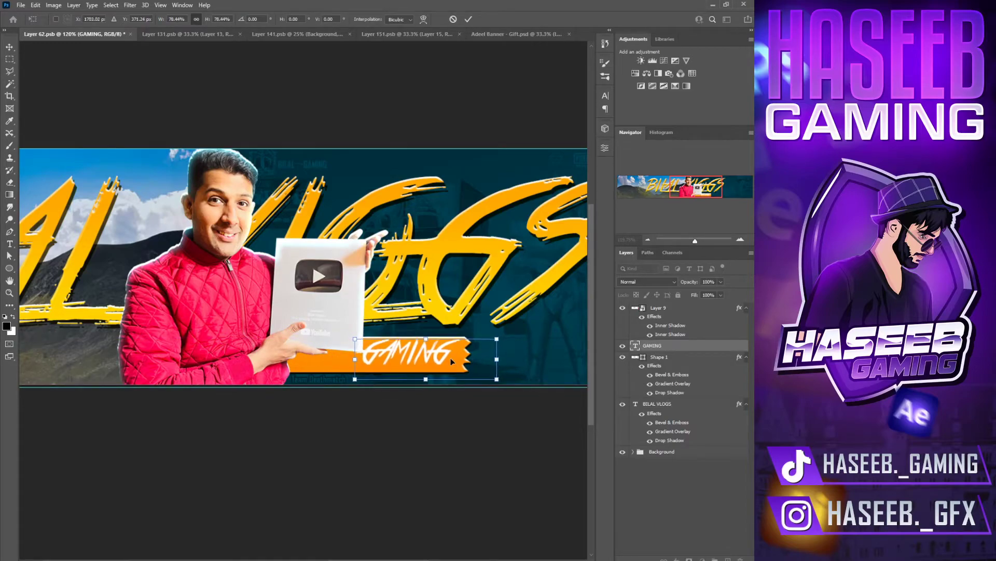
pyautogui.press('Right')
pyautogui.press('Right')
pyautogui.press('Right')
pyautogui.press('Right')
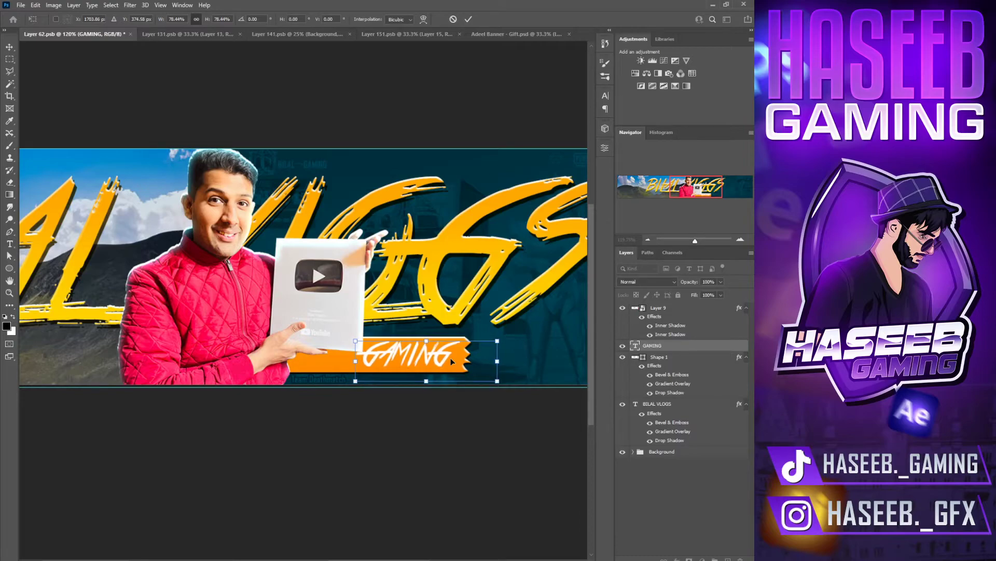
pyautogui.press('Return')
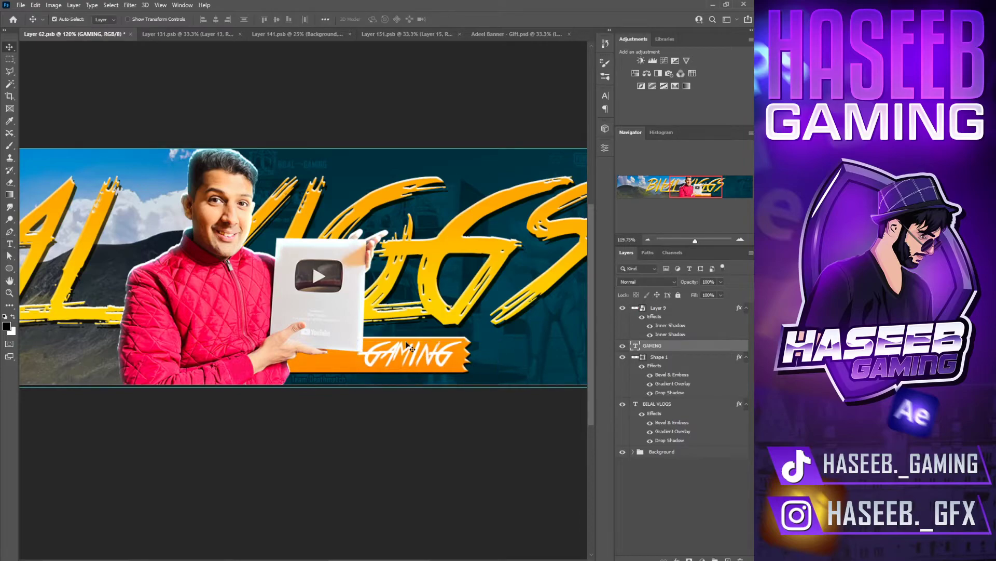
# - Move the Layer 9 image slightly up and to the left
pyautogui.keyDown('alt'); pyautogui.click(339, 295); pyautogui.keyUp('alt')
pyautogui.scroll(-2, 339, 296)
pyautogui.scroll(3, 176, 293)
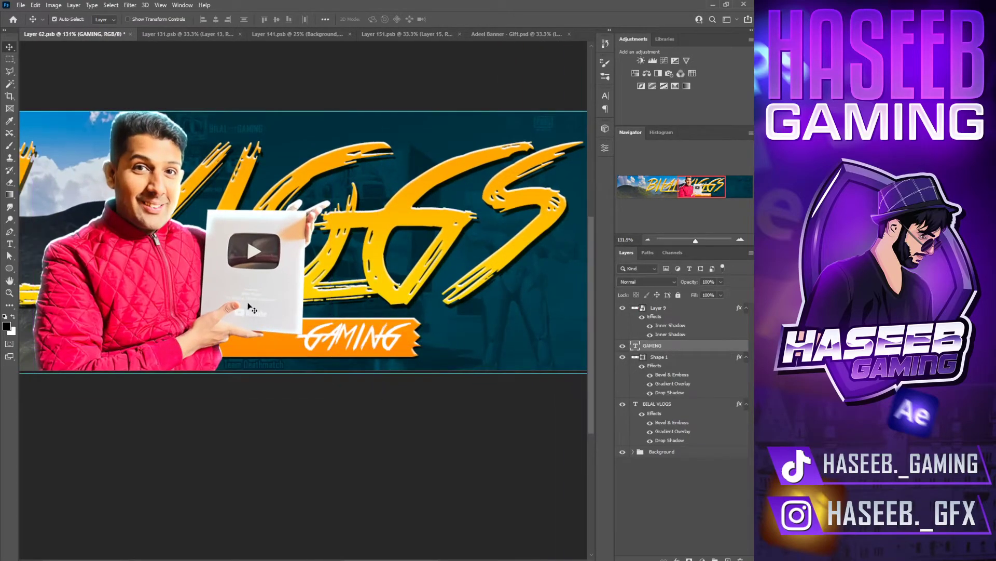
pyautogui.keyDown('ctrl'); pyautogui.click(177, 294); pyautogui.keyUp('ctrl')
pyautogui.hotkey('ctrl', 't')
pyautogui.moveTo(264, 330); pyautogui.dragTo(266, 321)
# - Confirm Layer 9's new position and change the GAMING text colour to black
pyautogui.press('Return')
pyautogui.keyDown('alt'); pyautogui.click(261, 283); pyautogui.keyUp('alt')
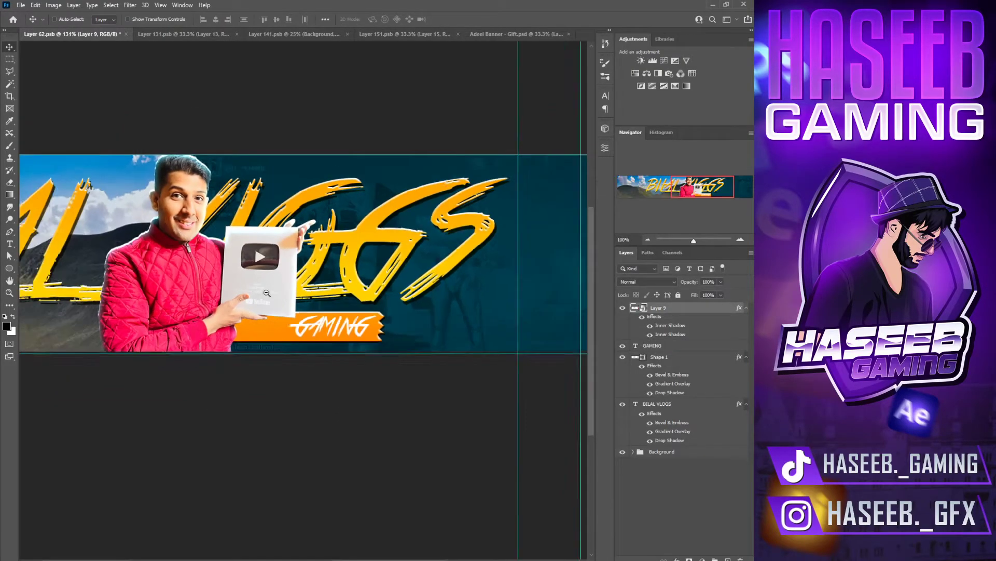
pyautogui.scroll(5, 261, 284)
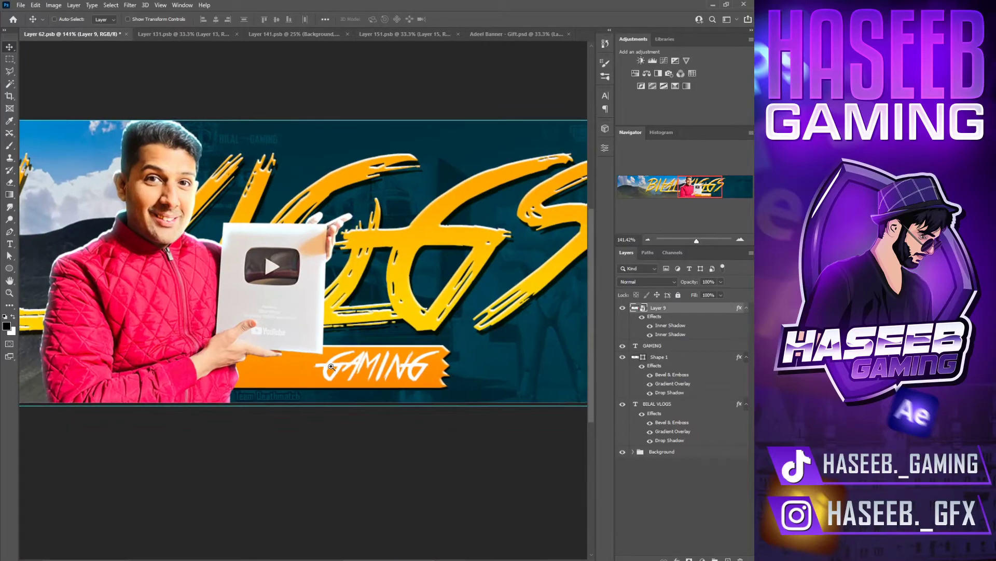
pyautogui.click(330, 374)
pyautogui.doubleClick(330, 374)
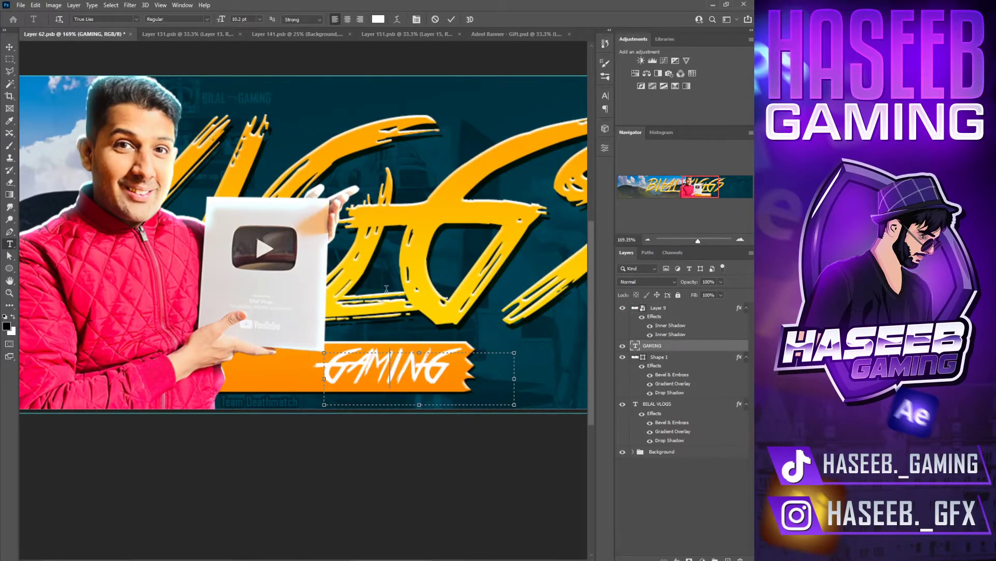
pyautogui.click(379, 19)
pyautogui.click(411, 293)
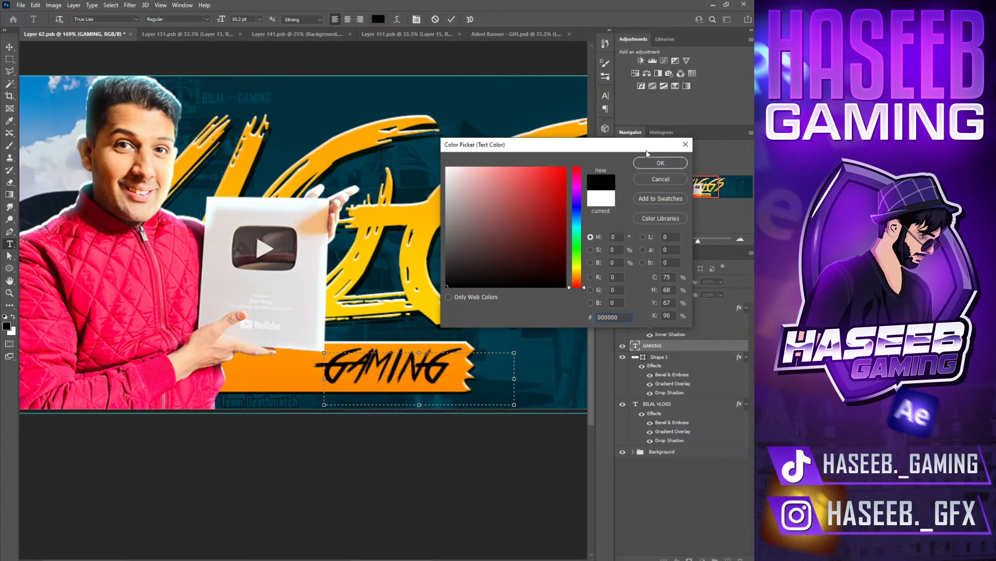
pyautogui.click(655, 164)
pyautogui.click(452, 20)
pyautogui.press('v')
# - Apply the Bernadette font to the GAMING text and retype GAMING
pyautogui.scroll(-5, 406, 271)
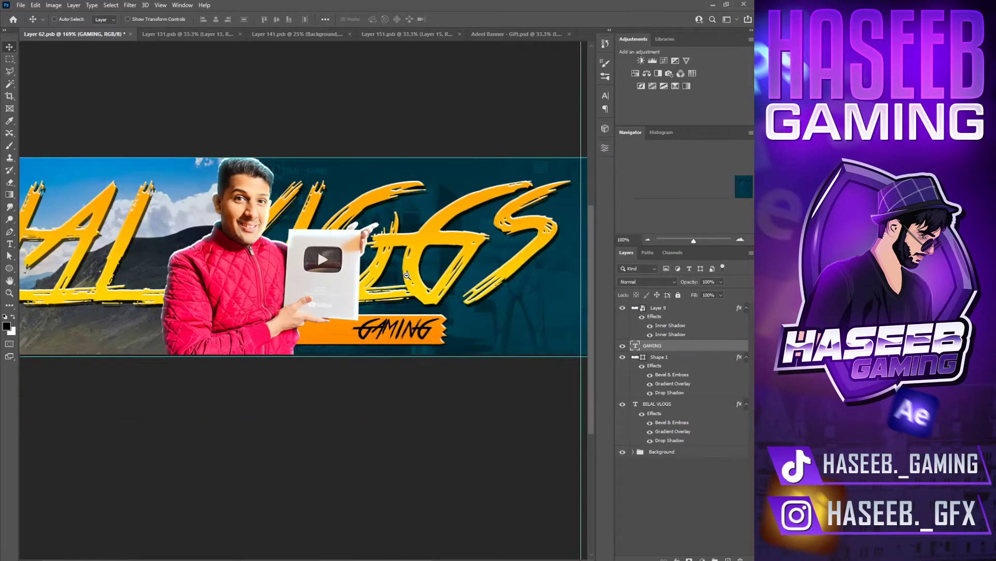
pyautogui.scroll(5, 406, 271)
pyautogui.press('t')
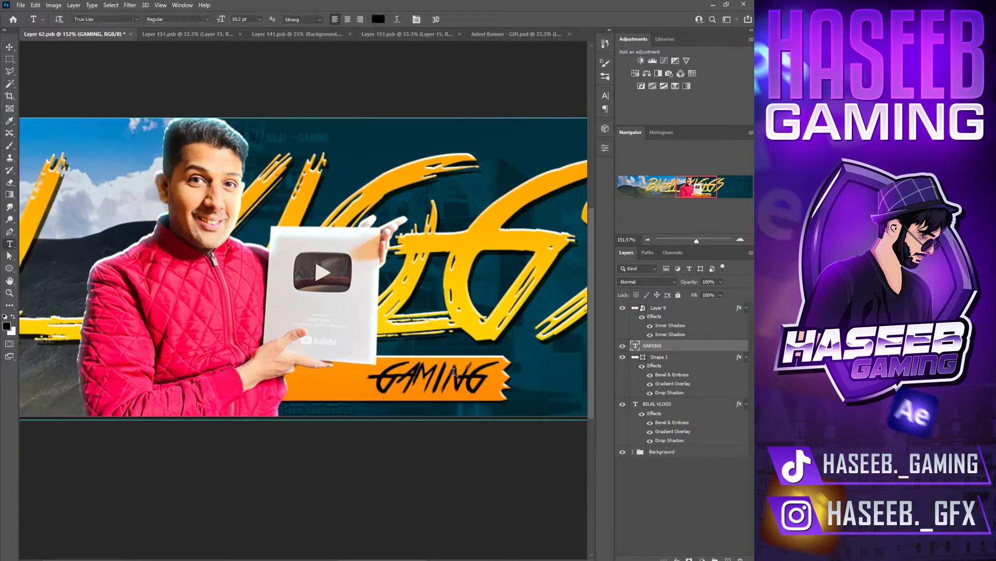
pyautogui.doubleClick(436, 377)
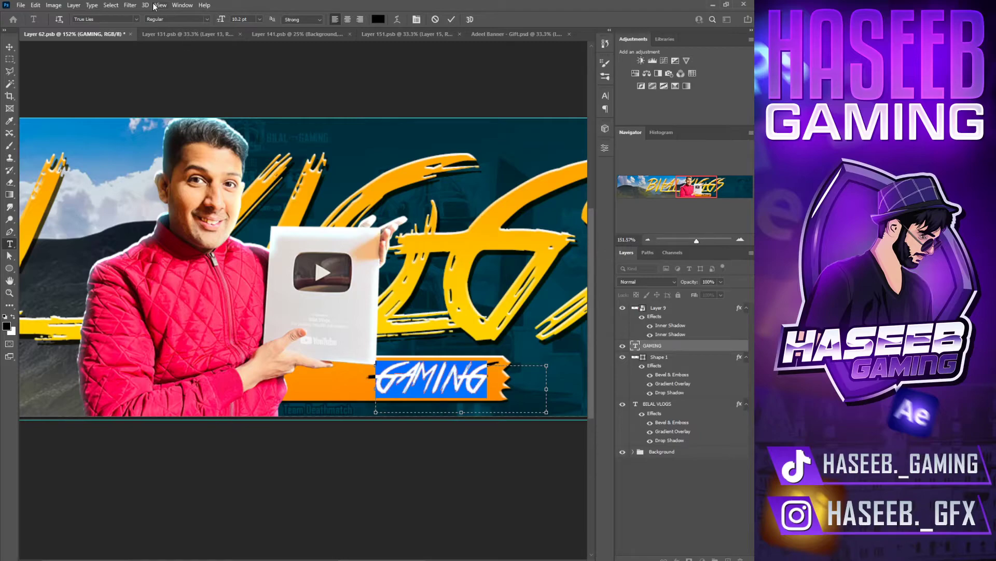
pyautogui.click(138, 20)
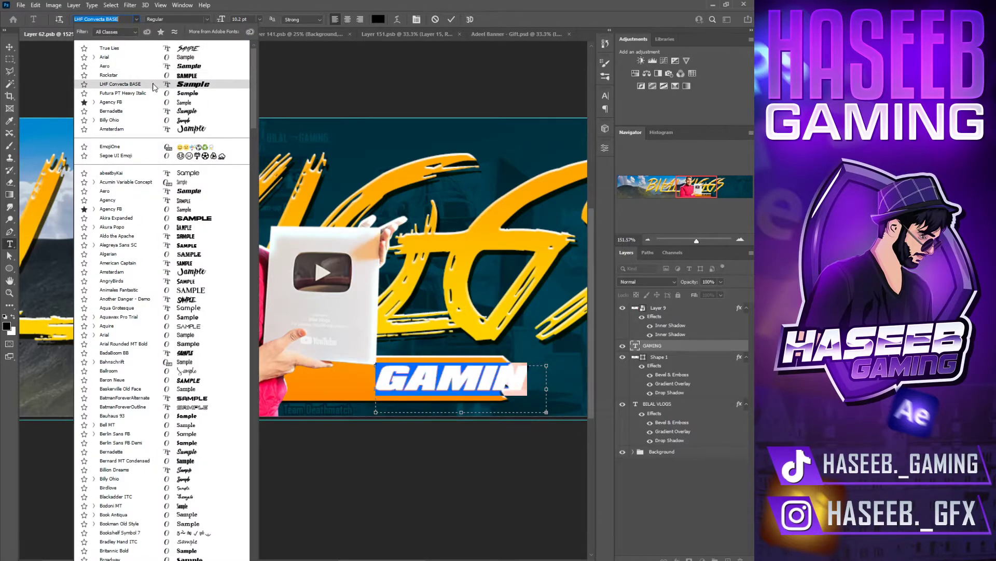
pyautogui.click(170, 112)
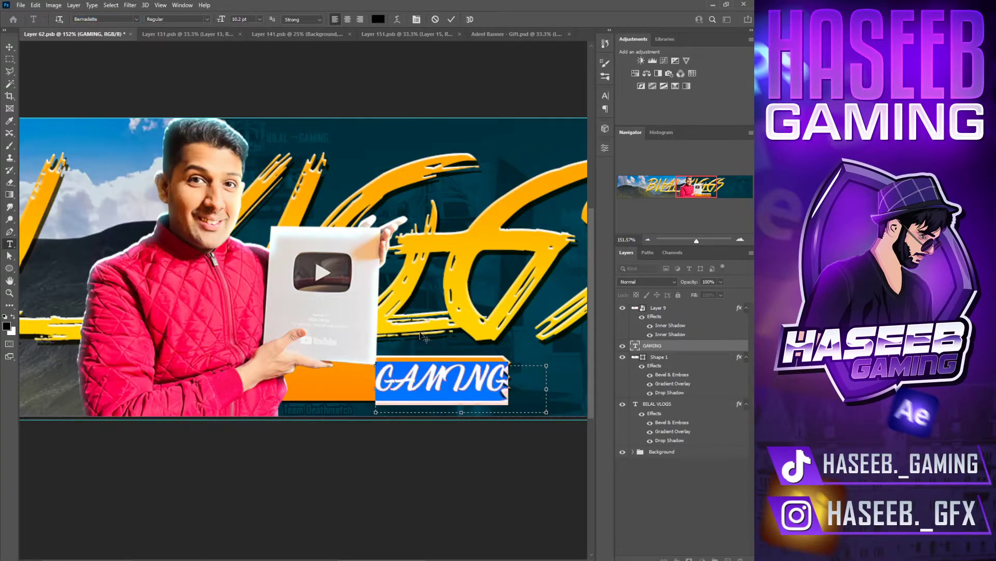
pyautogui.write('GA')
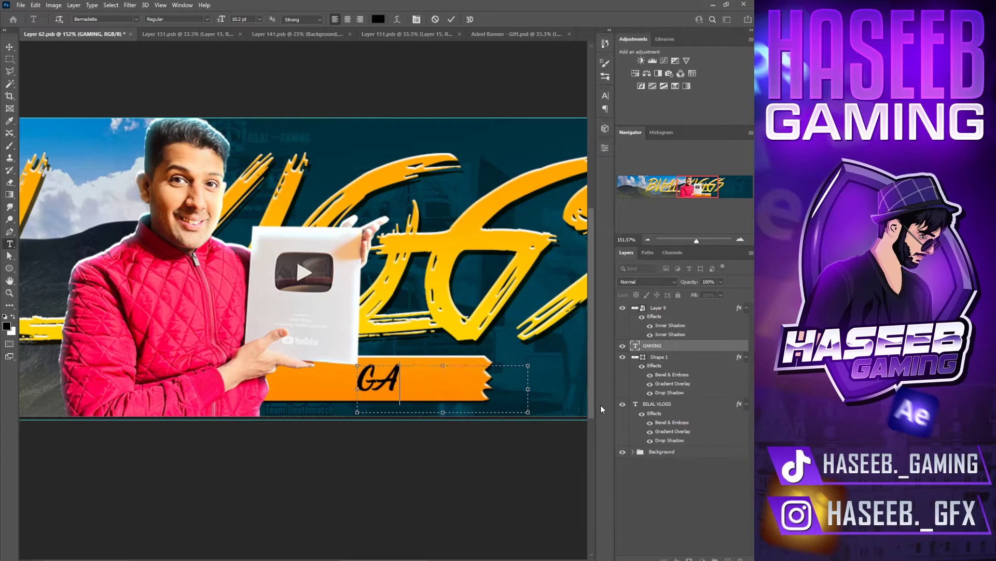
pyautogui.write('MIN')
pyautogui.press('BackSpace')
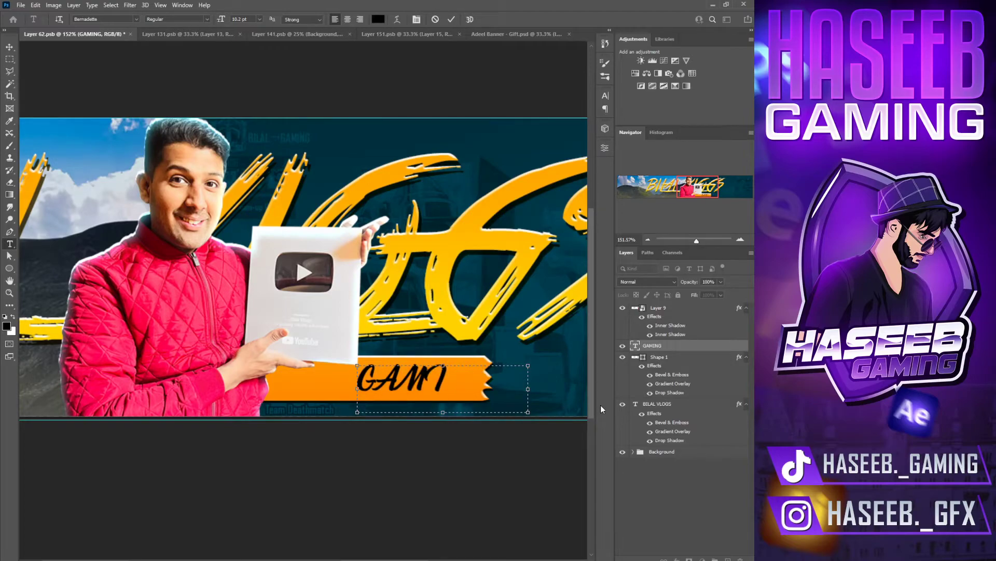
pyautogui.write('NG')
# - Turn off All Caps in the Character panel so the text reads 'Gaming'
pyautogui.hotkey('ctrl', 'a')
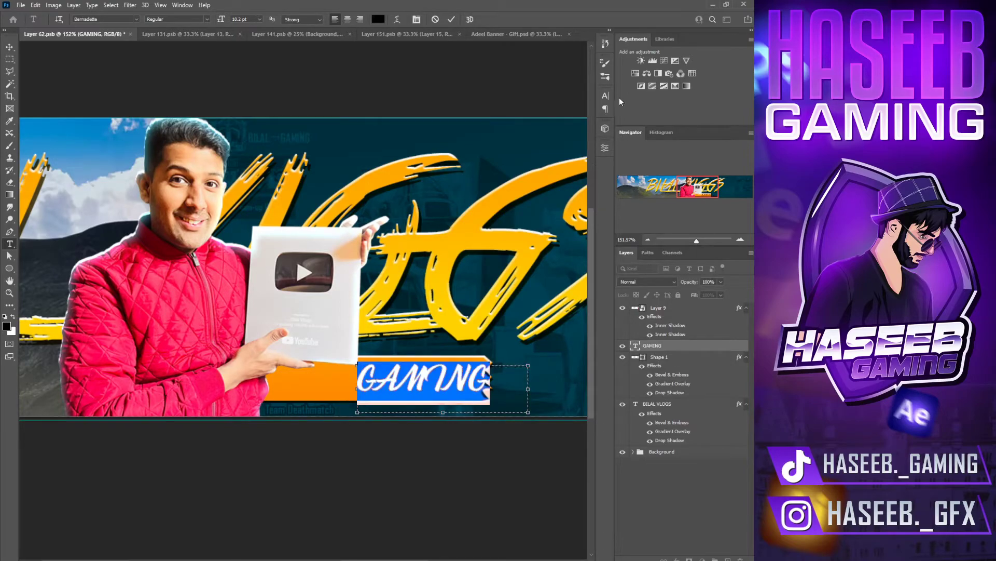
pyautogui.click(604, 96)
pyautogui.click(526, 162)
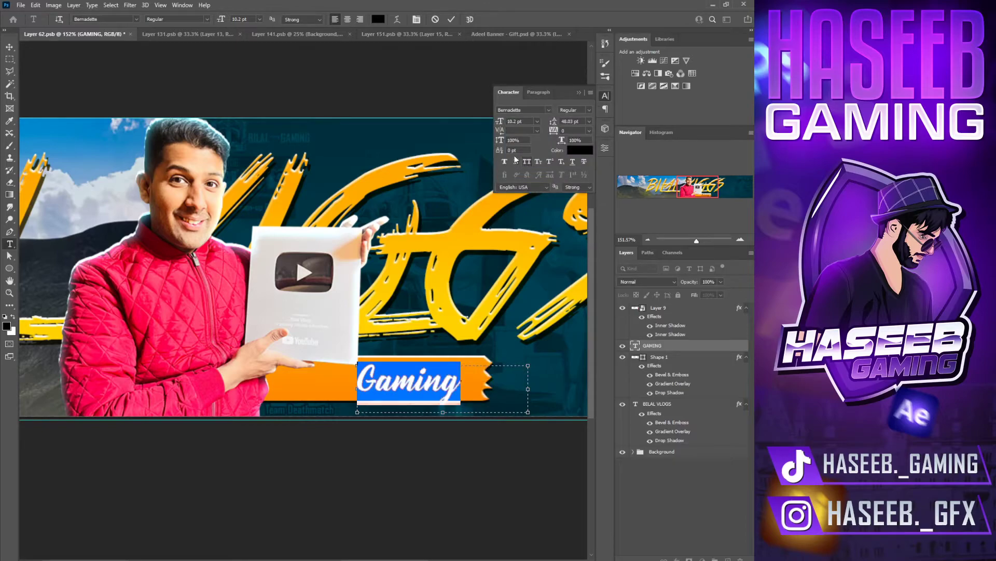
pyautogui.click(452, 19)
# - Enlarge the Gaming text to about 120% and centre it on the orange bar
pyautogui.hotkey('ctrl', 't')
pyautogui.moveTo(459, 399); pyautogui.dragTo(466, 395)
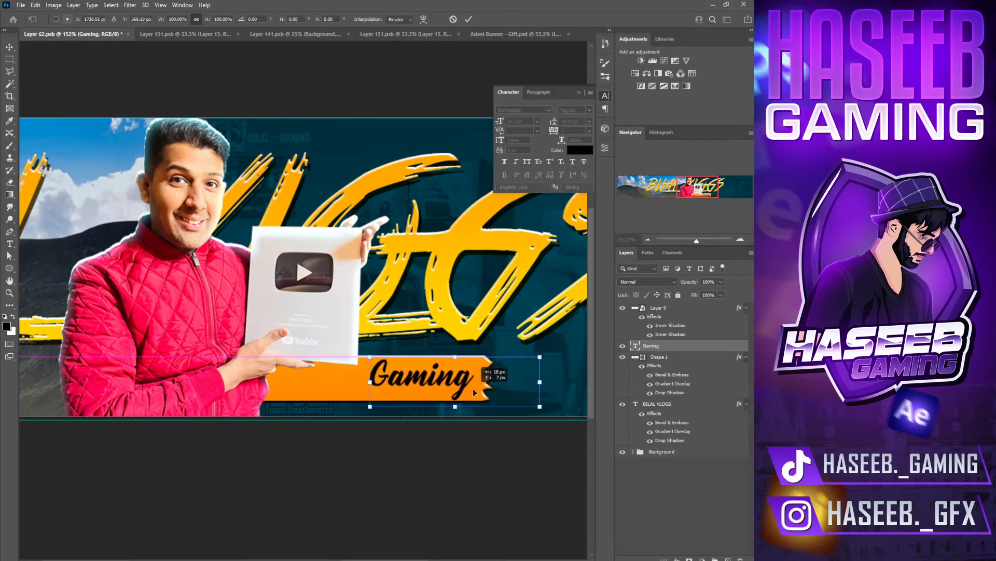
pyautogui.moveTo(365, 356)
pyautogui.mouseDown()
pyautogui.moveTo(348, 367)
pyautogui.moveTo(351, 349)
pyautogui.mouseUp()
pyautogui.moveTo(426, 377); pyautogui.dragTo(432, 384)
pyautogui.press('Return')
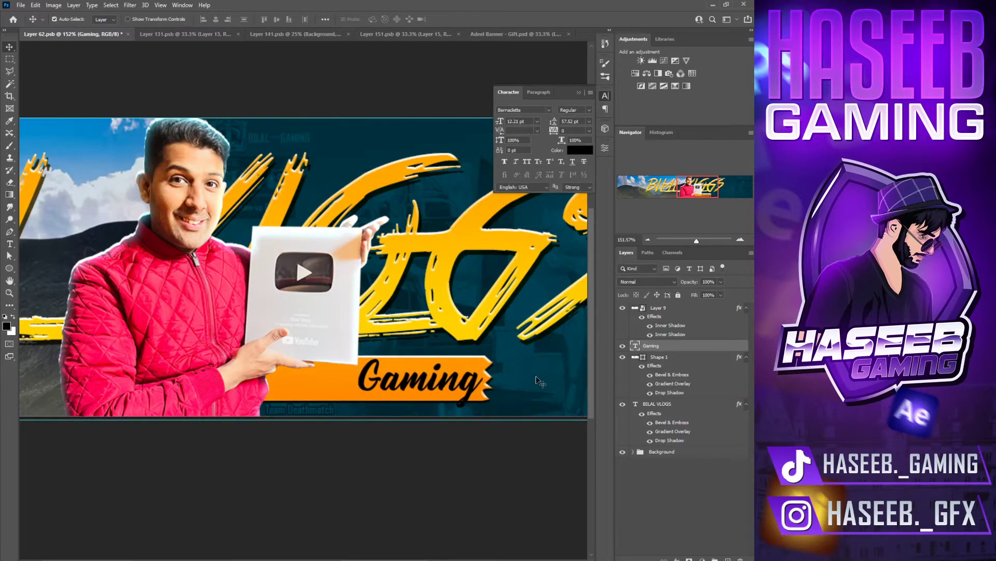
pyautogui.press('Left')
pyautogui.press('Left')
pyautogui.press('Left')
pyautogui.press('Left')
pyautogui.press('Left')
pyautogui.press('Left')
pyautogui.press('Left')
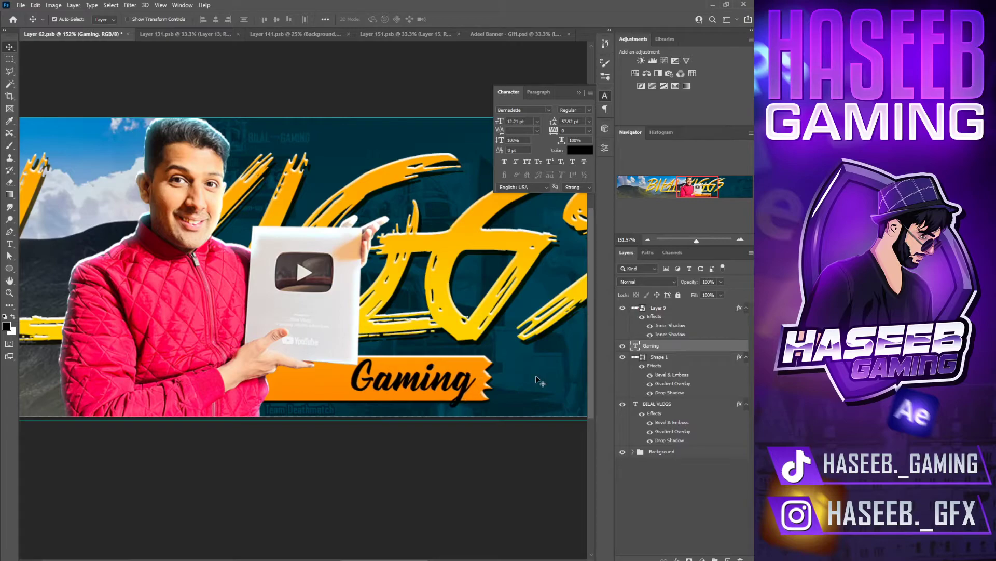
pyautogui.press('Left')
pyautogui.press('Right')
pyautogui.press('Right')
pyautogui.press('Right')
pyautogui.press('Right')
pyautogui.press('Right')
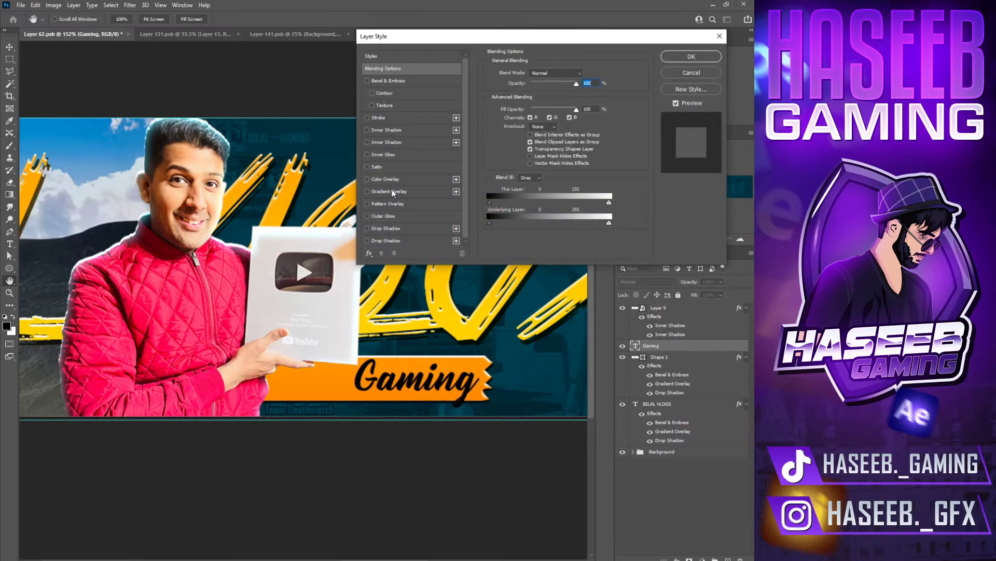
# - Apply a white preset Gradient Overlay, Bevel & Emboss and Drop Shadow to the Gaming layer
pyautogui.click(393, 192)
pyautogui.click(575, 96)
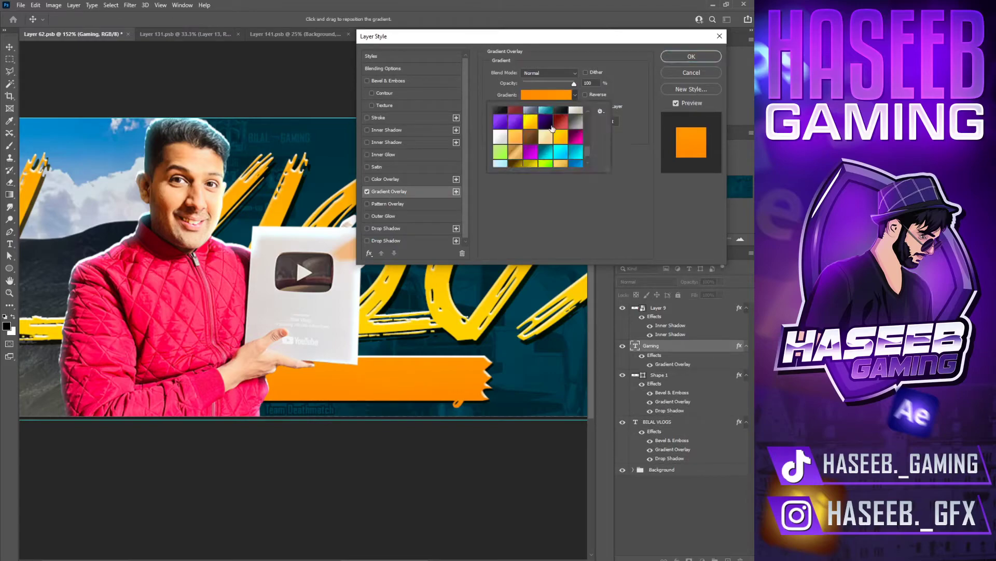
pyautogui.click(501, 136)
pyautogui.click(383, 79)
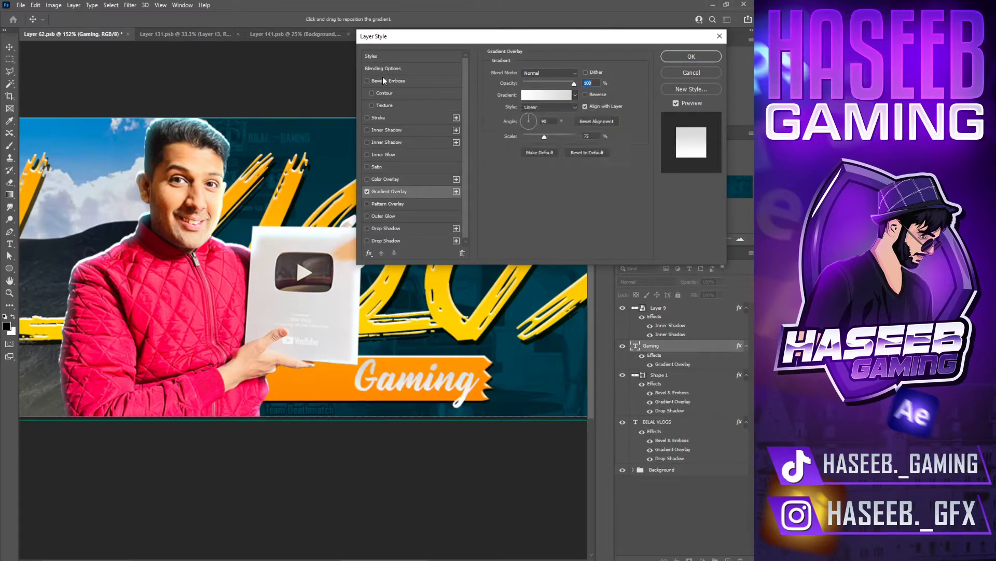
pyautogui.click(384, 229)
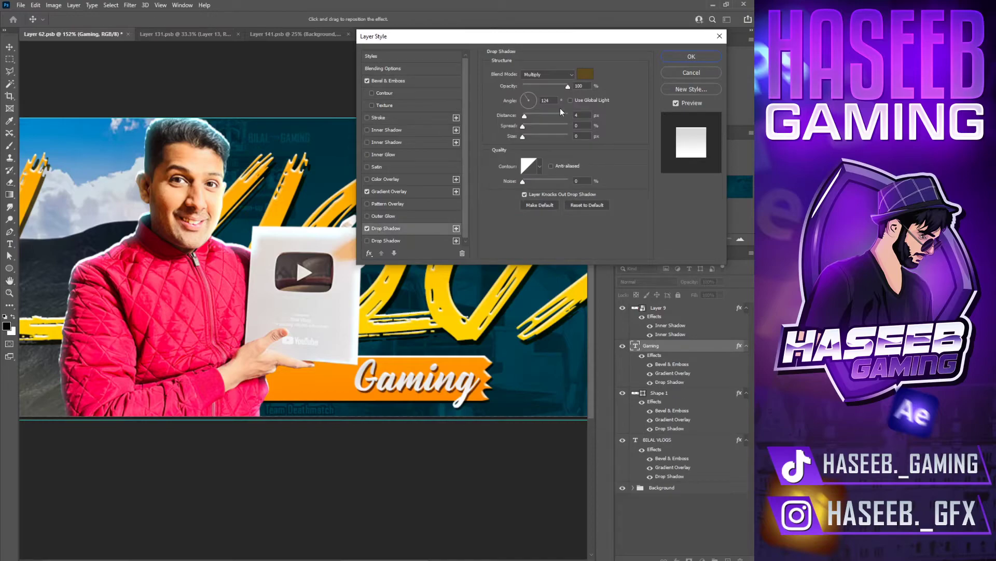
pyautogui.click(691, 56)
# - Expand the Background group and select its inner Background layer
pyautogui.scroll(-5, 370, 266)
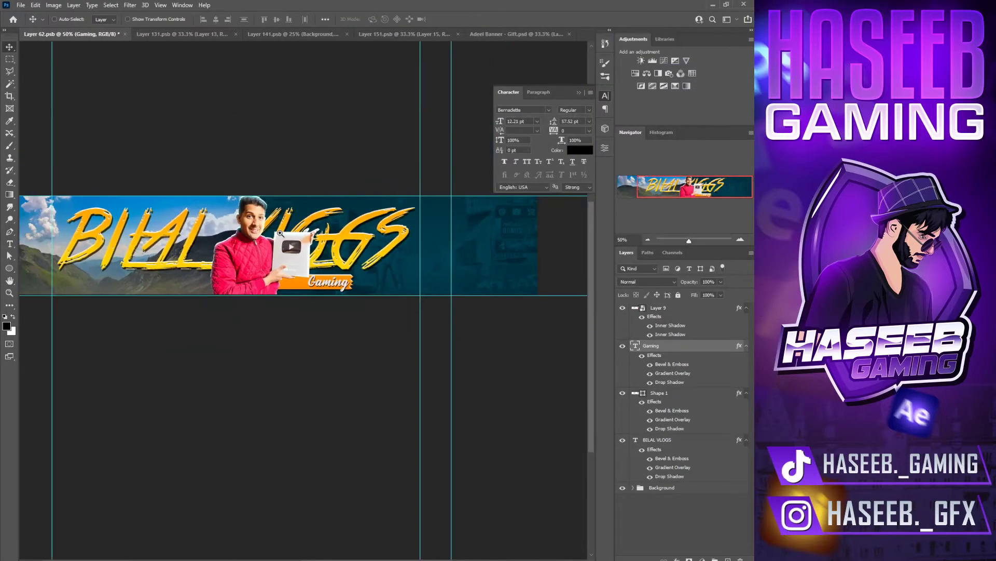
pyautogui.moveTo(370, 267); pyautogui.dragTo(373, 272)
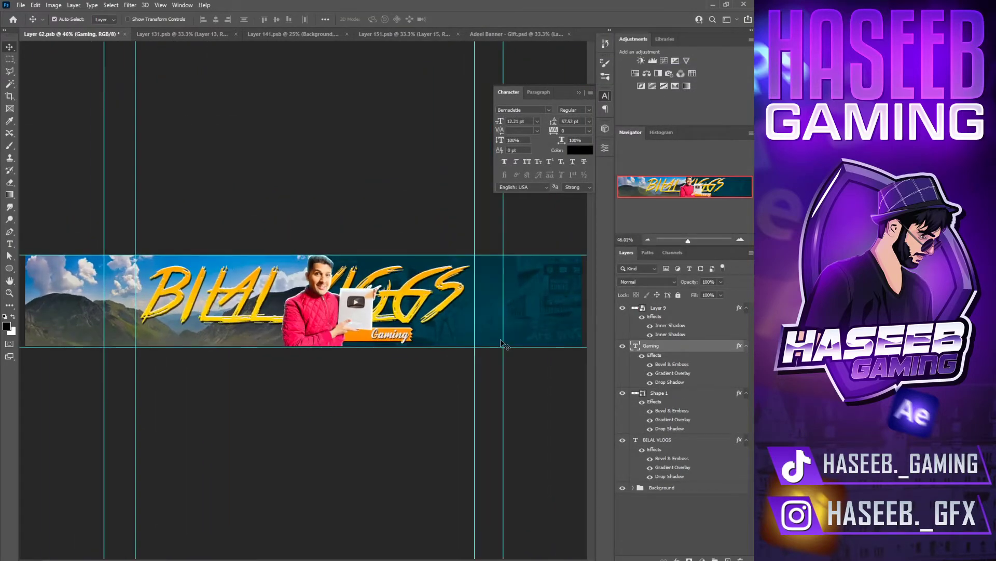
pyautogui.scroll(-2, 305, 312)
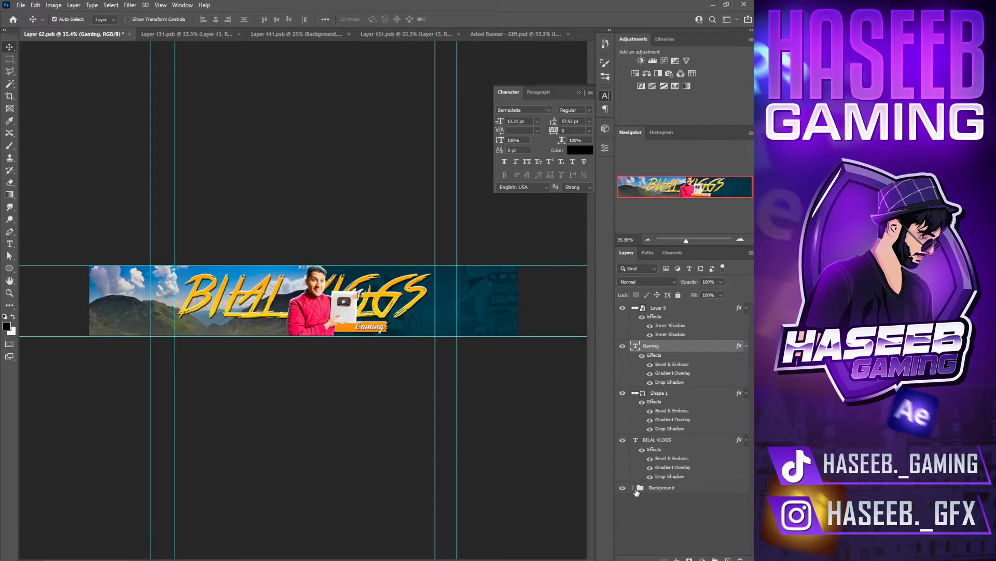
pyautogui.click(633, 488)
pyautogui.scroll(-1, 669, 457)
pyautogui.click(675, 475)
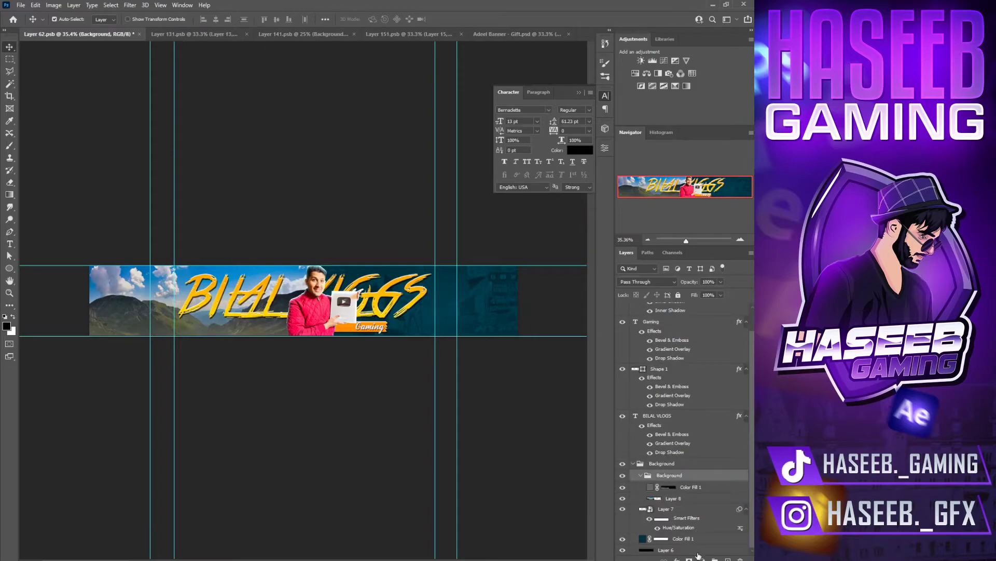
# - Add a Solid Color fill layer in navy #001e3c
pyautogui.click(699, 555)
pyautogui.click(690, 390)
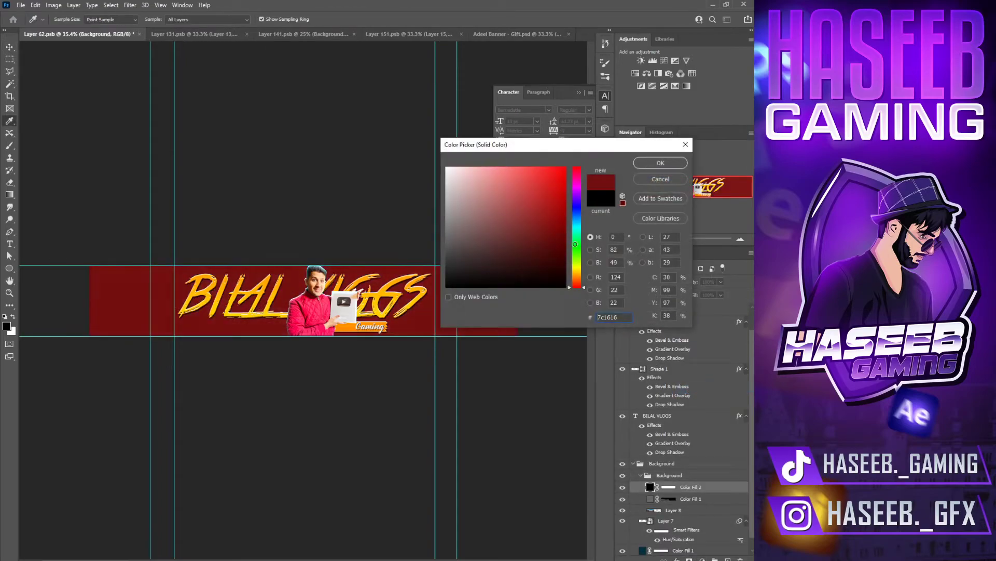
pyautogui.write('001e3c')
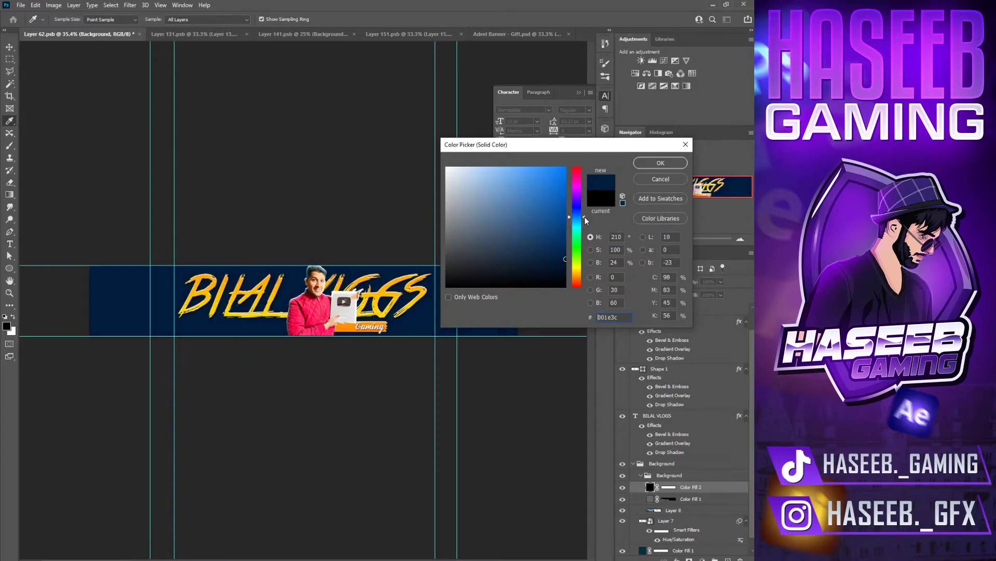
pyautogui.click(661, 162)
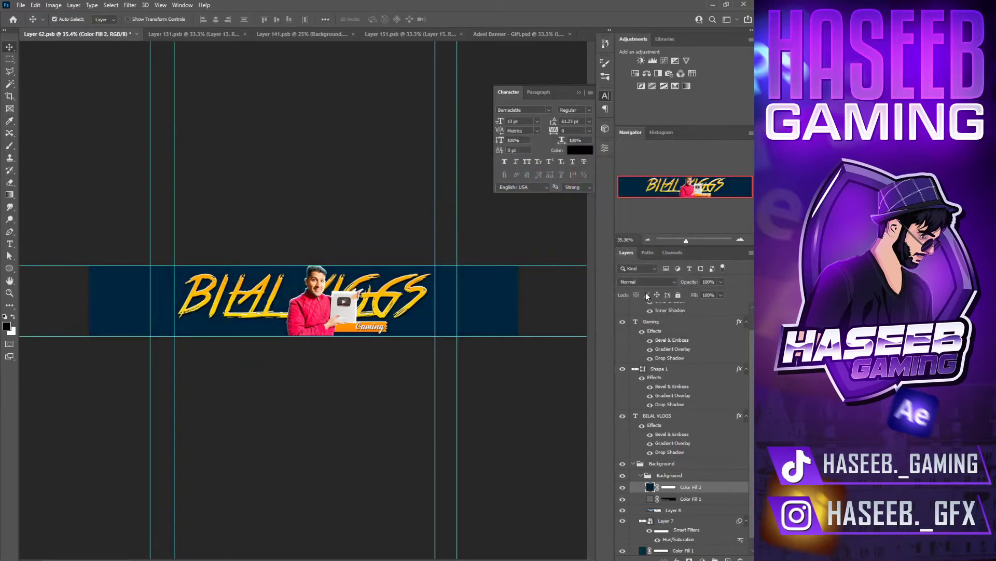
pyautogui.click(646, 281)
# - Set the navy fill to Multiply and invert its layer mask
pyautogui.click(631, 320)
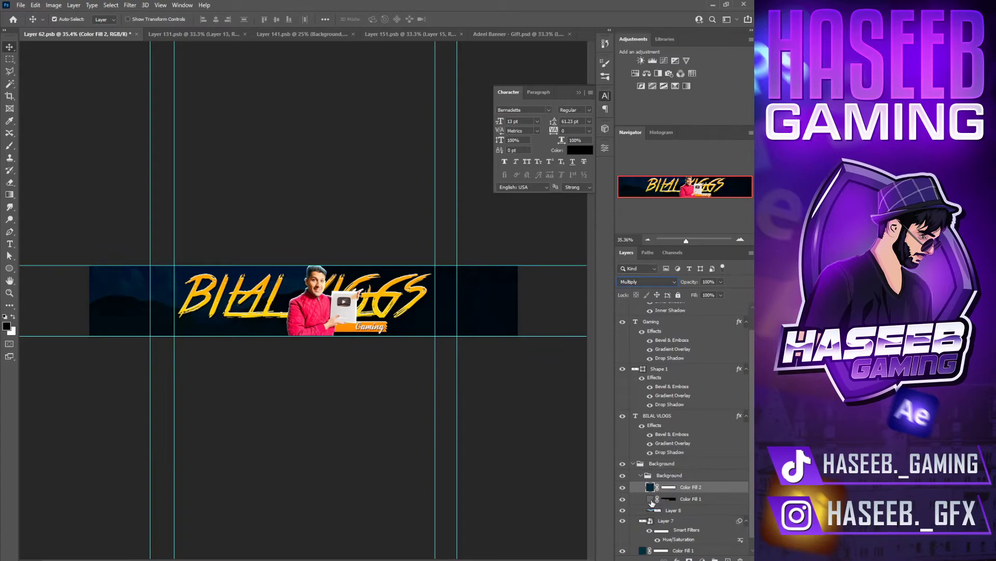
pyautogui.click(669, 489)
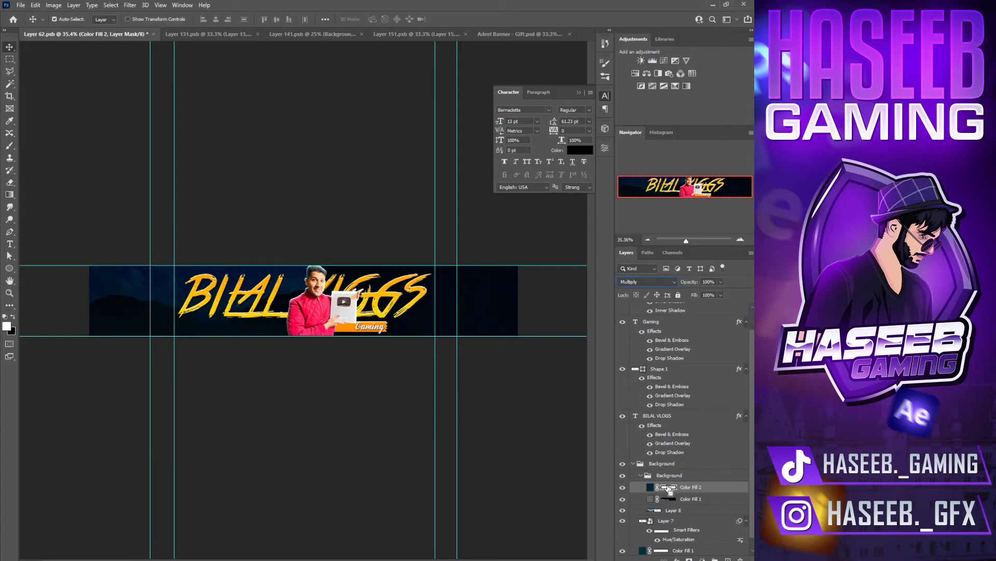
pyautogui.click(9, 145)
pyautogui.hotkey('ctrl', 'i')
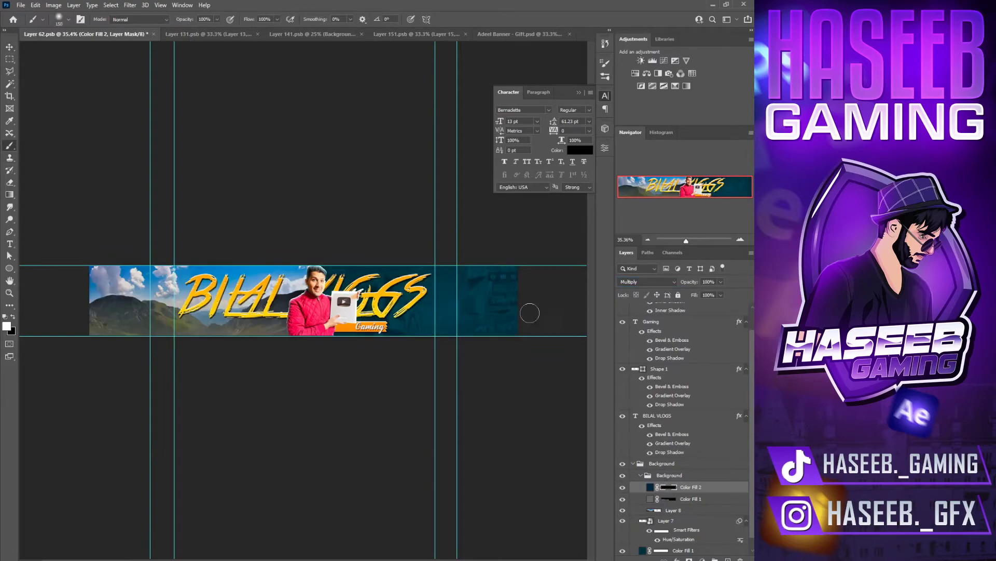
# - Paint the mask with a large brush over the banner's right and left ends
pyautogui.press(']')
pyautogui.press(']')
pyautogui.press(']')
pyautogui.press(']')
pyautogui.press(']')
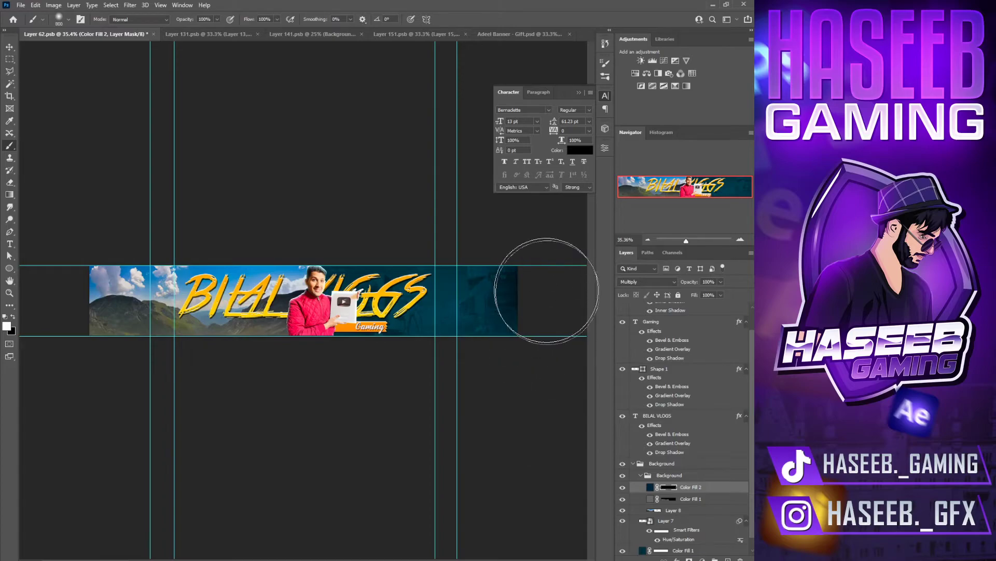
pyautogui.click(540, 289)
pyautogui.press(']')
pyautogui.press(']')
pyautogui.press(']')
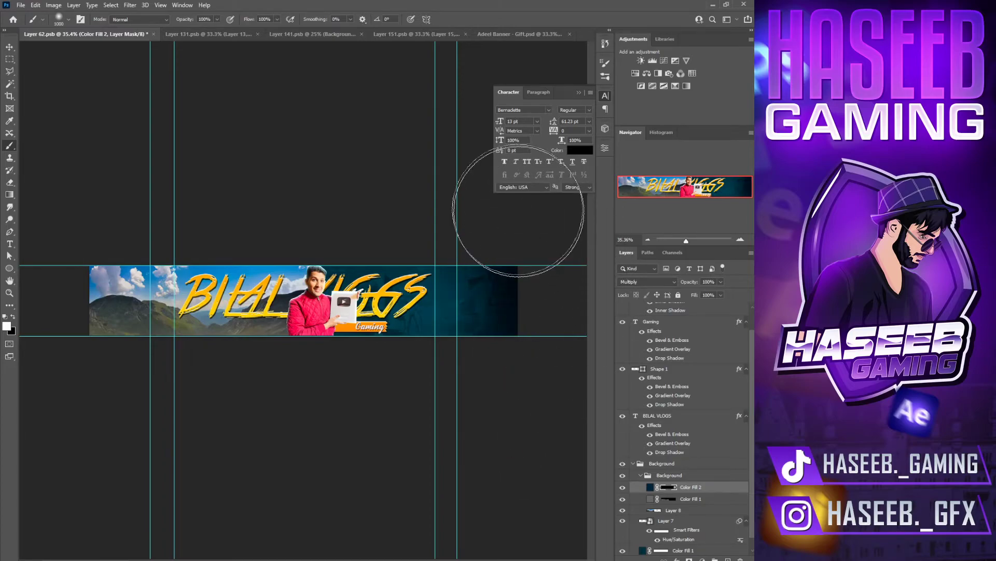
pyautogui.click(52, 266)
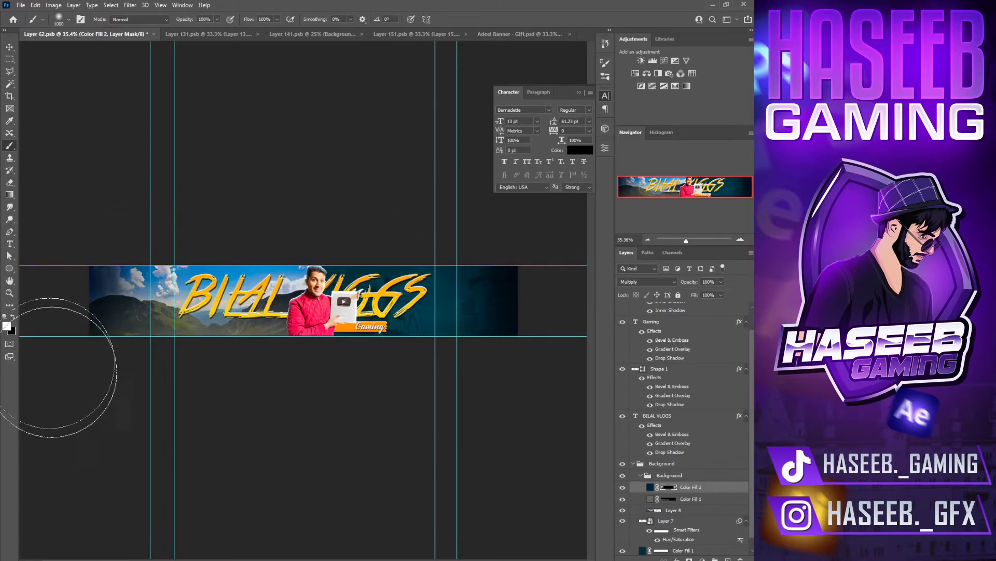
pyautogui.scroll(-2, 304, 306)
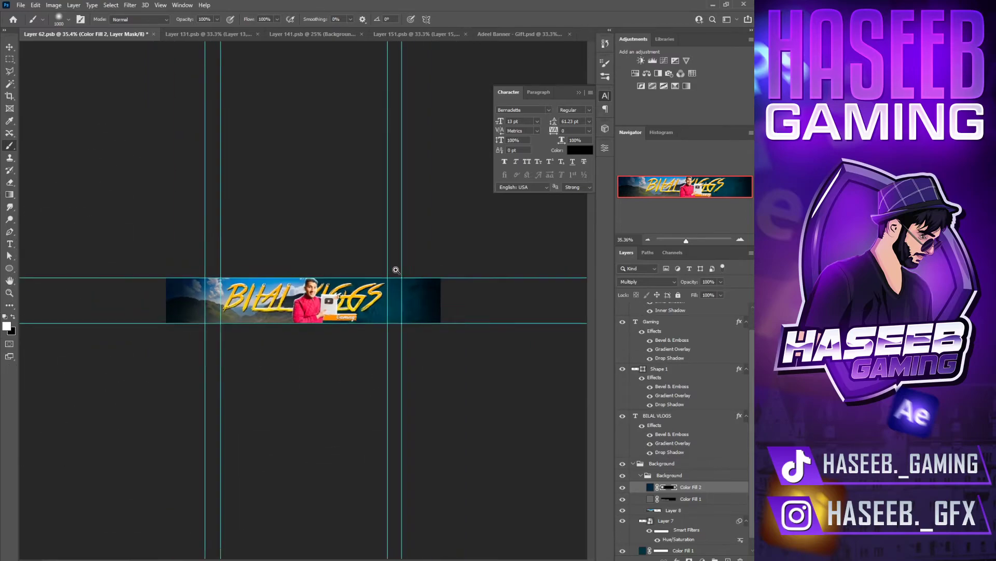
pyautogui.scroll(3, 304, 306)
pyautogui.press('v')
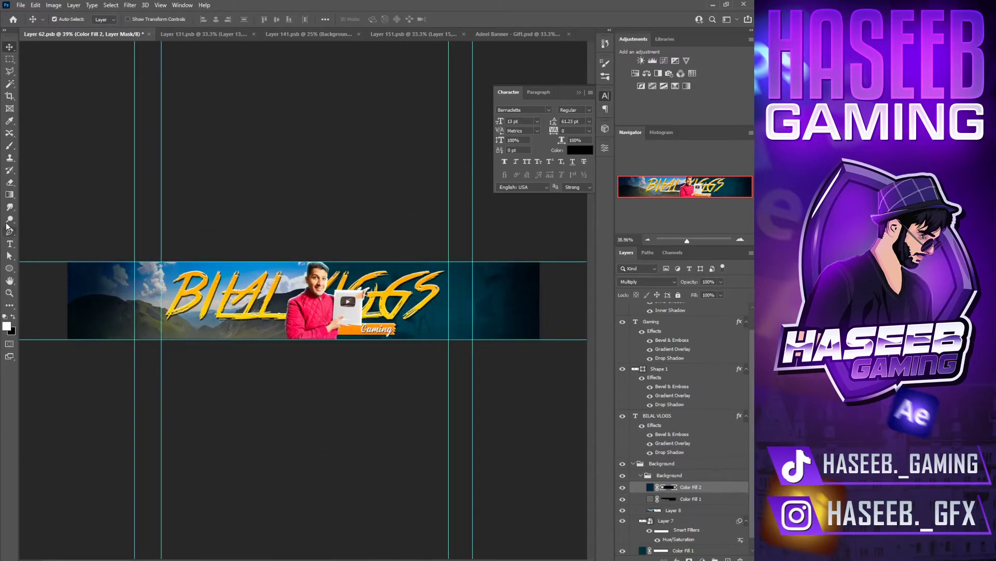
# - Repaint the mask's left end at lower strength with swapped colours
pyautogui.click(10, 150)
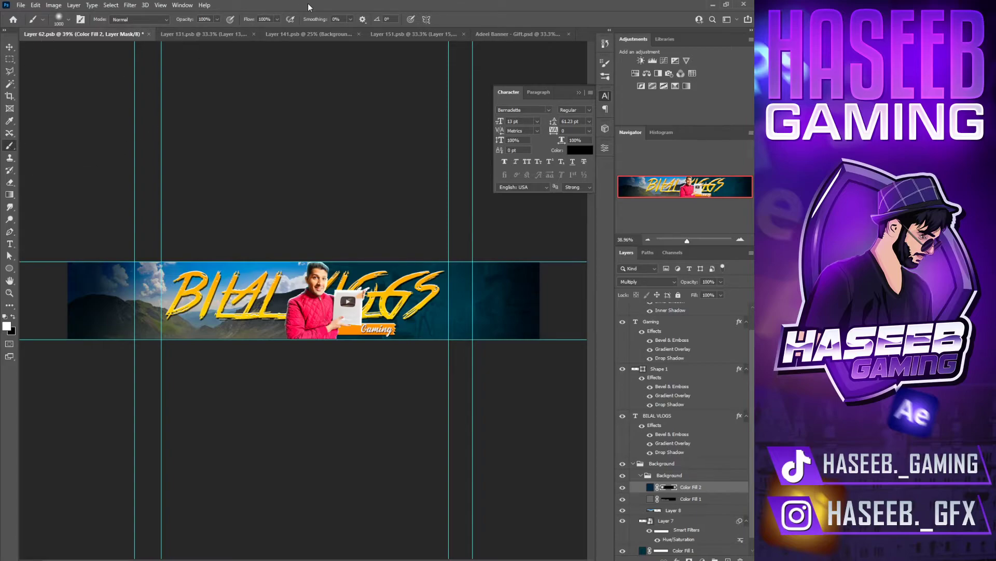
pyautogui.moveTo(240, 22); pyautogui.dragTo(222, 20)
pyautogui.moveTo(135, 290); pyautogui.dragTo(56, 307)
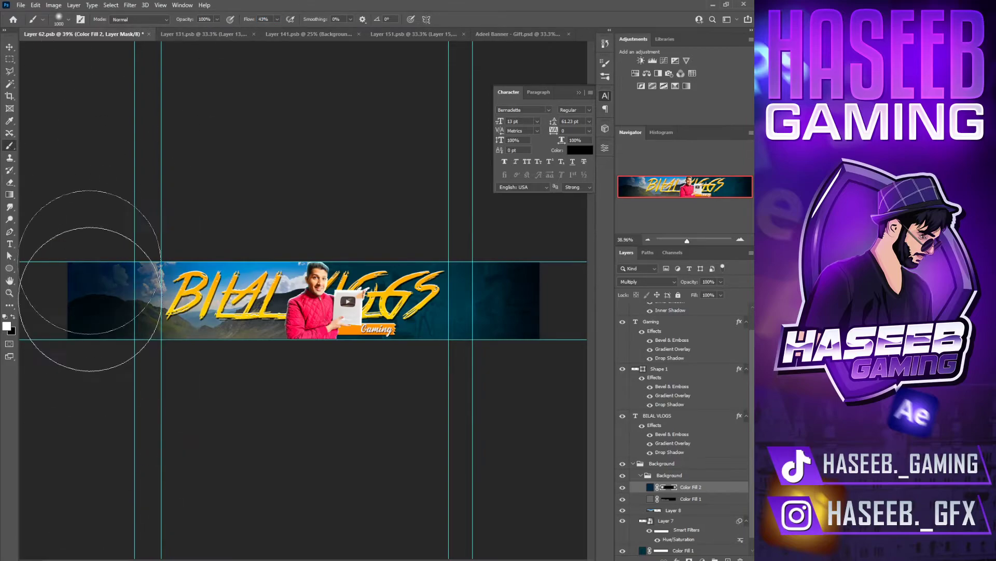
pyautogui.hotkey('ctrl', 'z')
pyautogui.press('x')
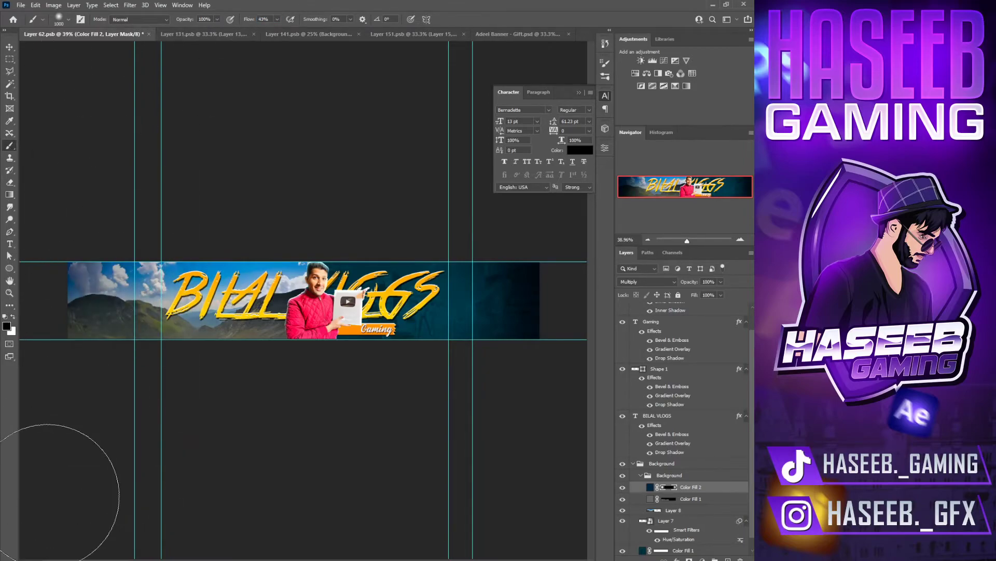
pyautogui.moveTo(130, 298); pyautogui.dragTo(67, 303)
pyautogui.moveTo(249, 20); pyautogui.dragTo(242, 21)
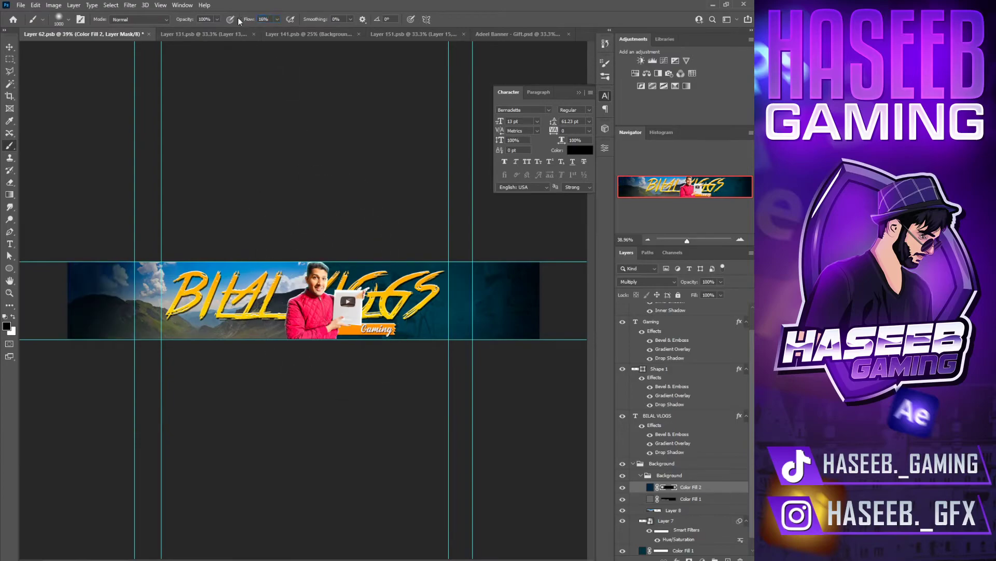
# - Return to the brush and zoom out to review the masked banner
pyautogui.keyDown('ctrl'); pyautogui.keyDown('alt'); pyautogui.click(305, 308); pyautogui.keyUp('alt'); pyautogui.keyUp('ctrl')
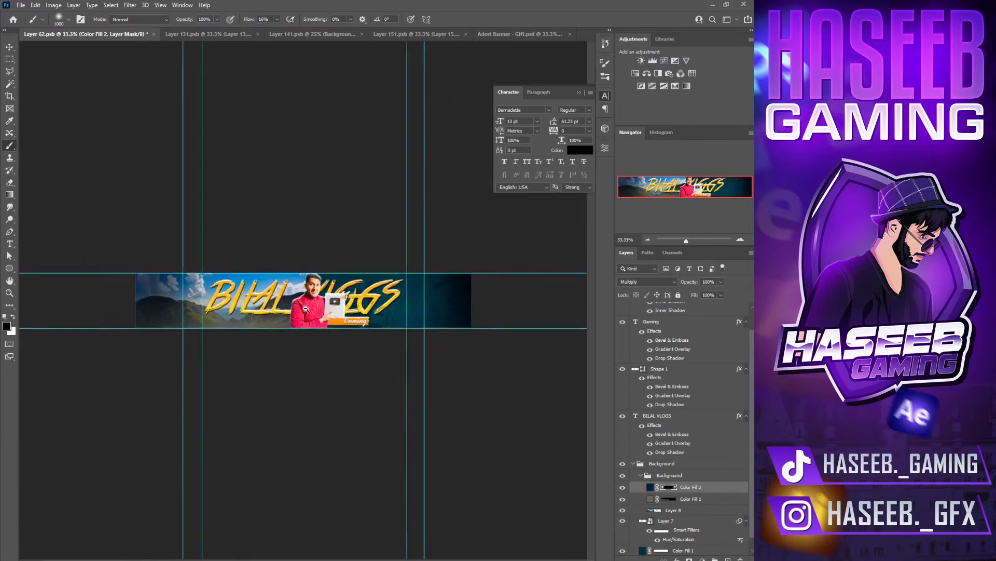
pyautogui.scroll(3, 305, 308)
pyautogui.press('v')
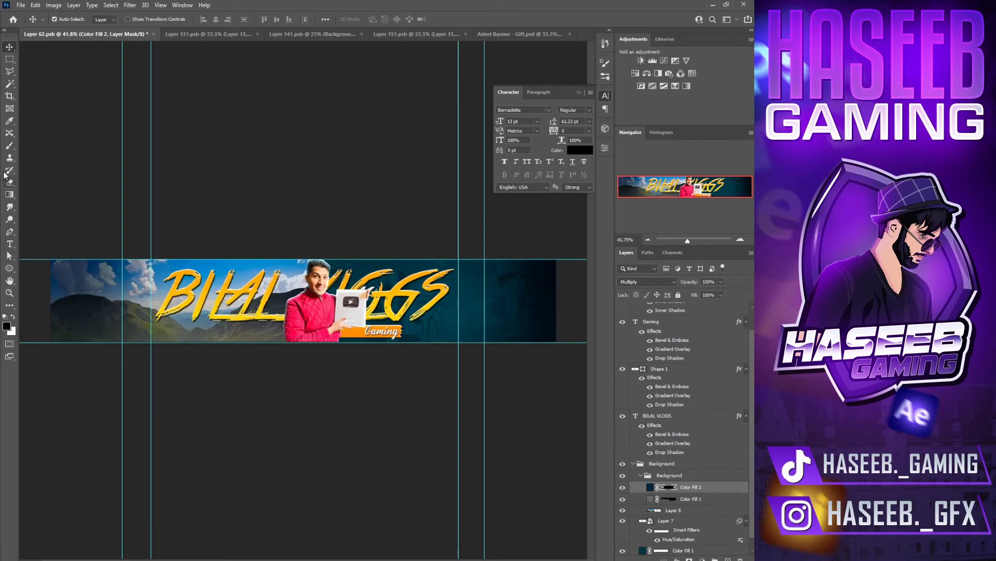
pyautogui.press('b')
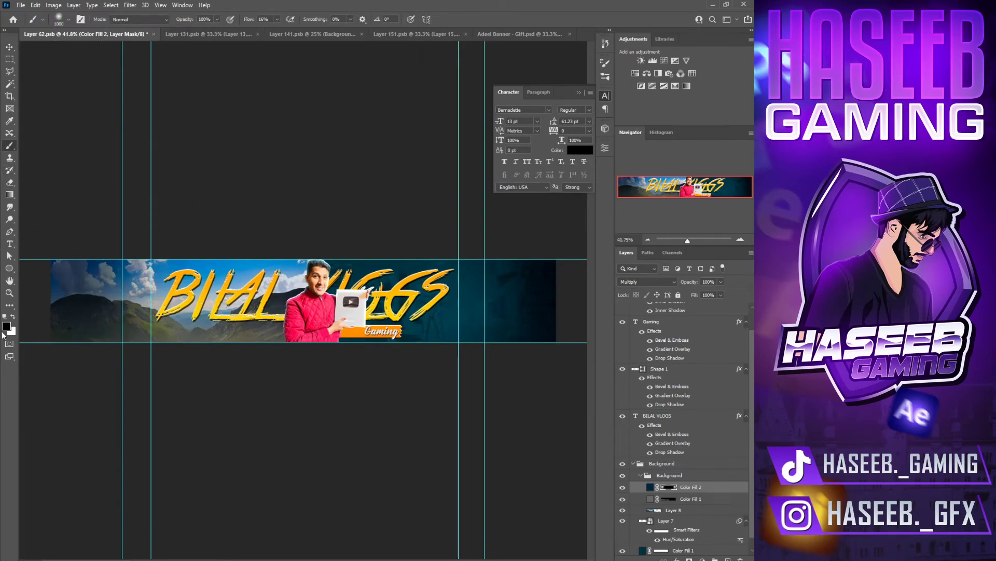
pyautogui.hotkey('ctrl', '-')
pyautogui.hotkey('ctrl', '-')
pyautogui.click(13, 317)
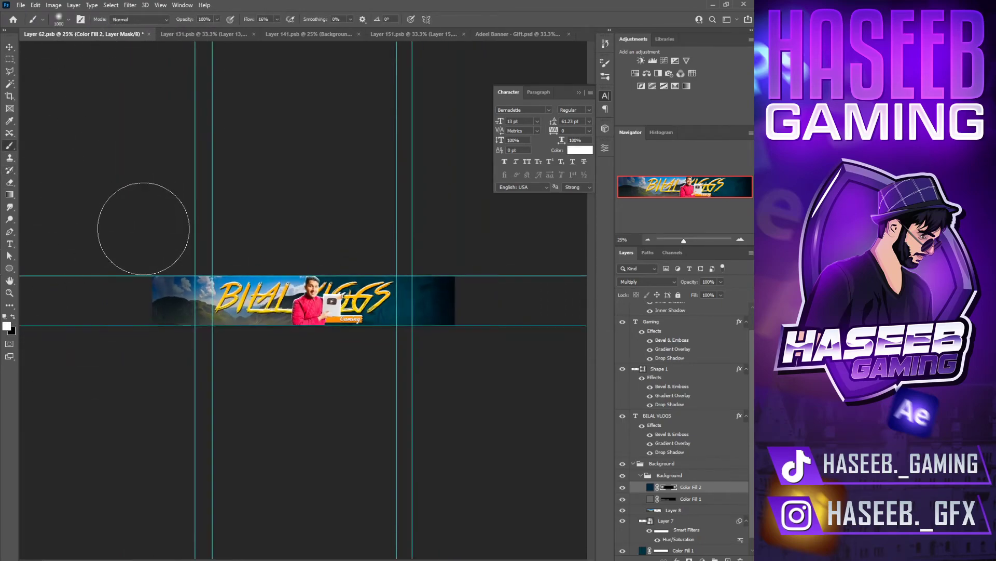
pyautogui.scroll(3, 384, 259)
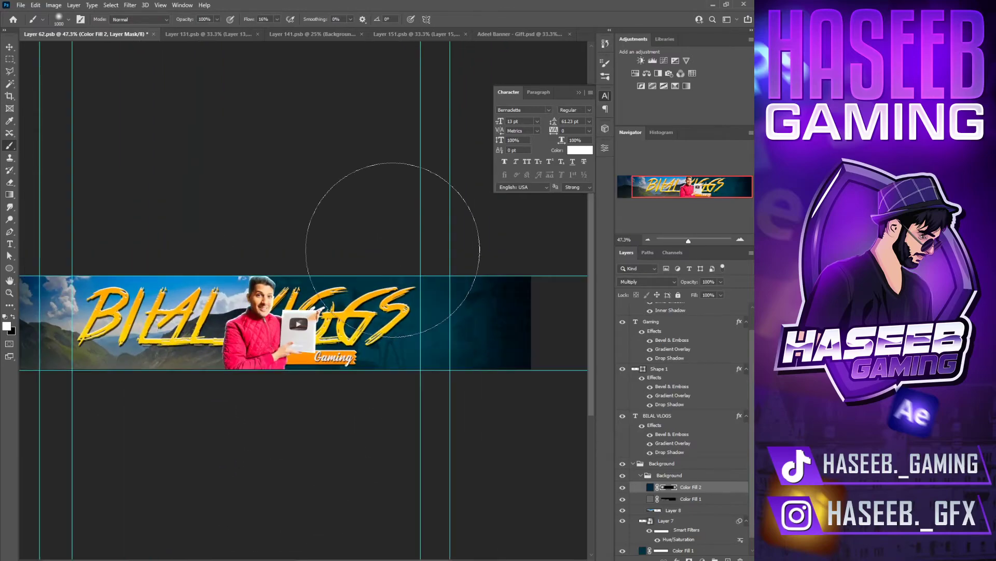
pyautogui.scroll(-2, 384, 301)
pyautogui.scroll(1, 384, 301)
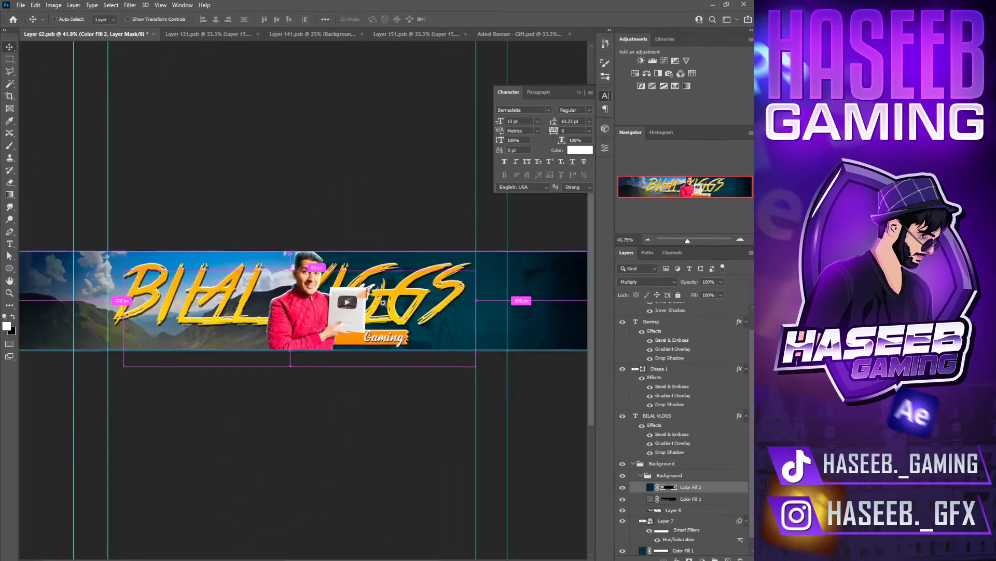
pyautogui.scroll(2, 383, 302)
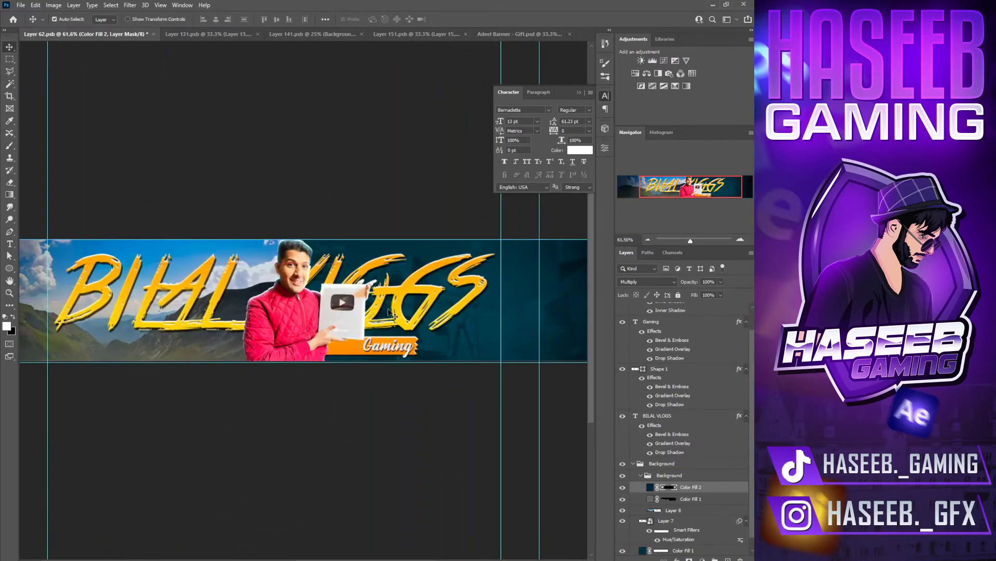
# - Look through the Layer 151, 141 and 131 documents, then return to the BILAL VLOGS banner
pyautogui.click(399, 32)
pyautogui.click(319, 34)
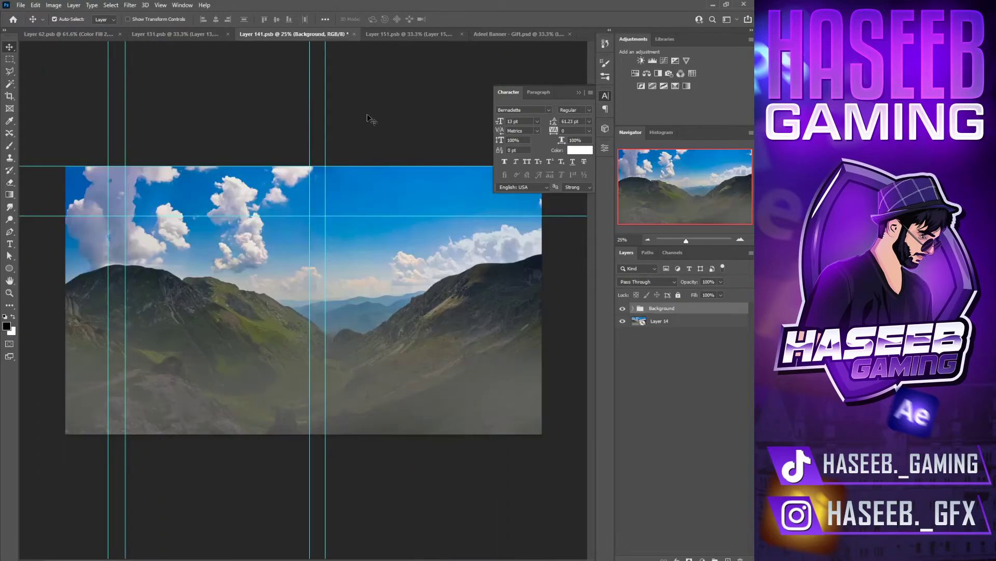
pyautogui.click(501, 37)
pyautogui.click(395, 33)
pyautogui.click(191, 33)
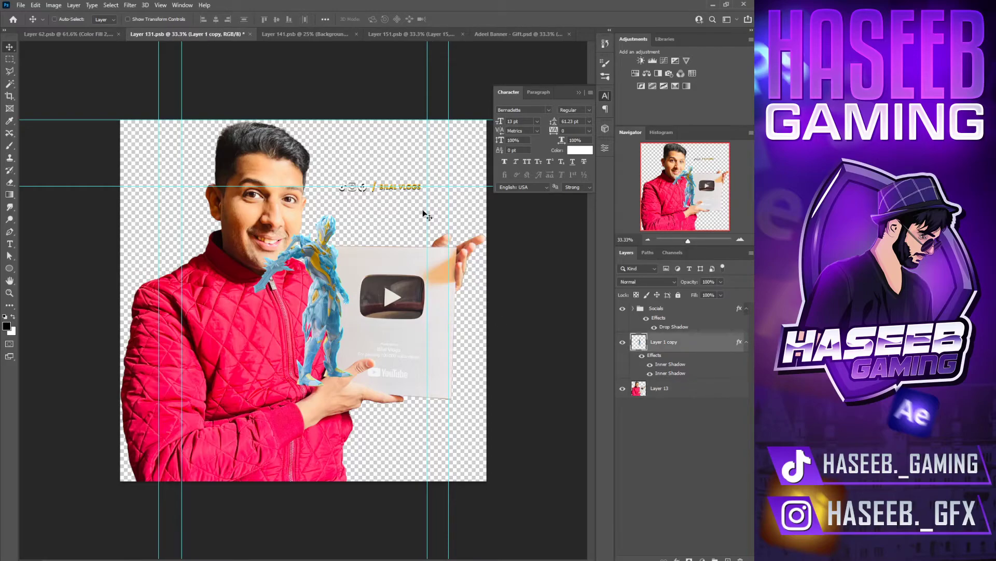
pyautogui.click(78, 34)
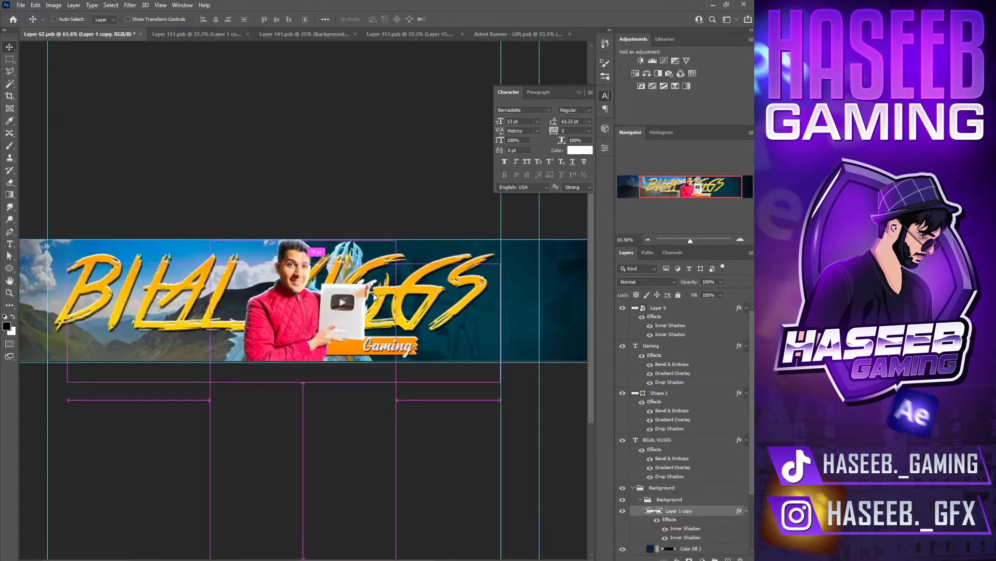
# - Bring in the armoured character and scale it to about 66% at the banner's right side
pyautogui.moveTo(380, 285); pyautogui.dragTo(484, 325)
pyautogui.hotkey('ctrl', 't')
pyautogui.keyDown('alt'); pyautogui.scroll(-1, 484, 326); pyautogui.keyUp('alt')
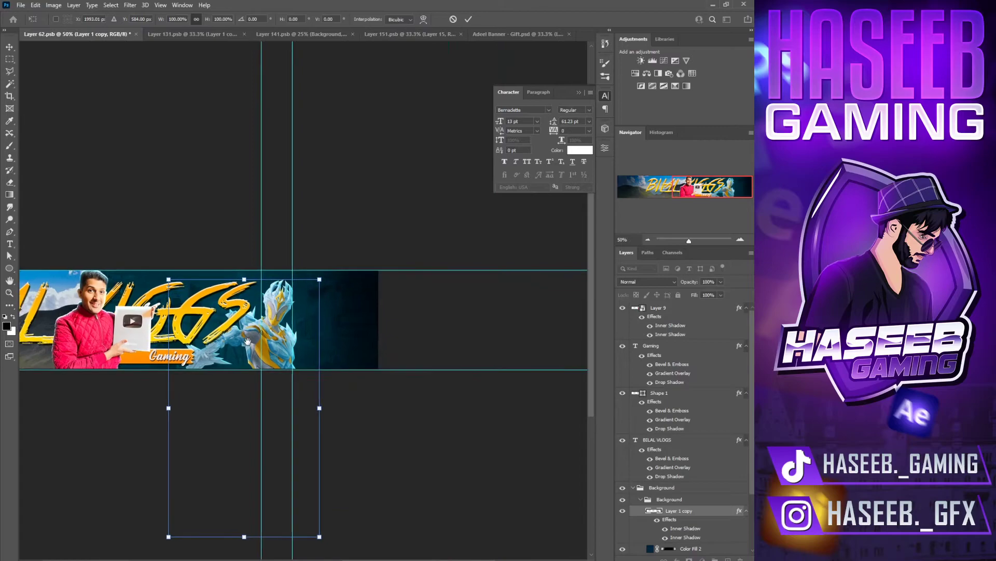
pyautogui.moveTo(168, 270)
pyautogui.mouseDown()
pyautogui.moveTo(230, 269)
pyautogui.moveTo(280, 357)
pyautogui.mouseUp()
pyautogui.moveTo(330, 402); pyautogui.dragTo(330, 317)
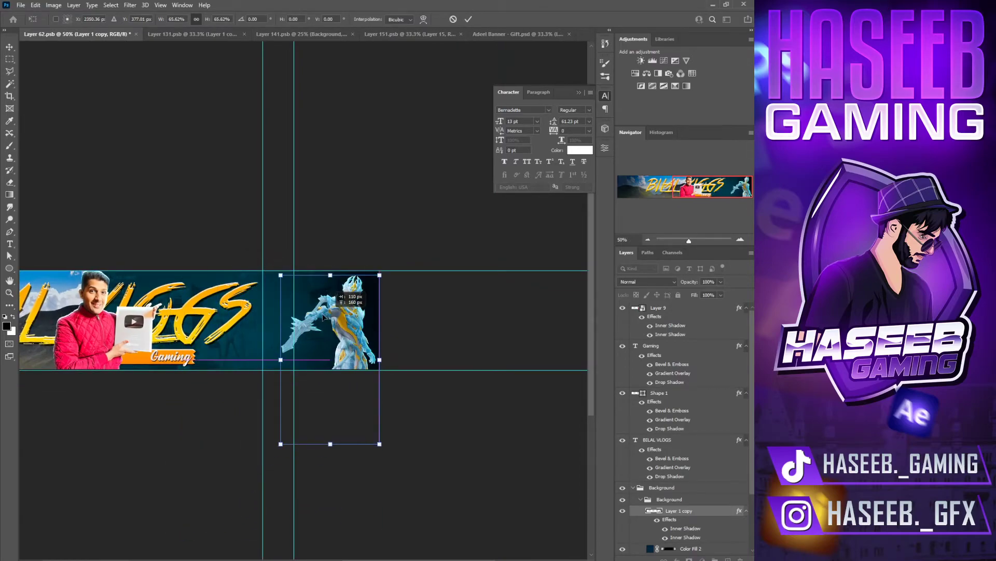
pyautogui.press('Return')
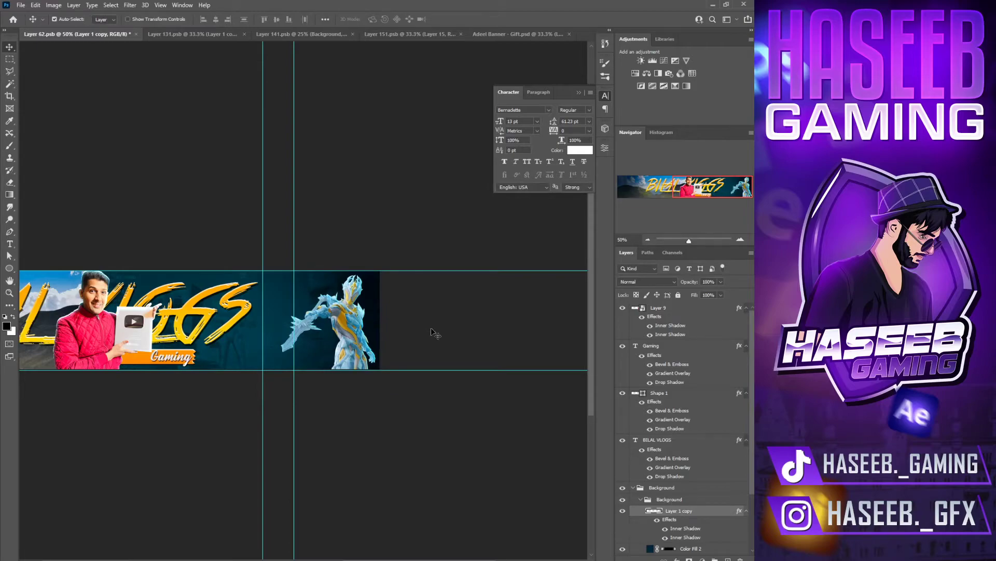
pyautogui.press('ctrl')
pyautogui.hotkey('ctrl', 't')
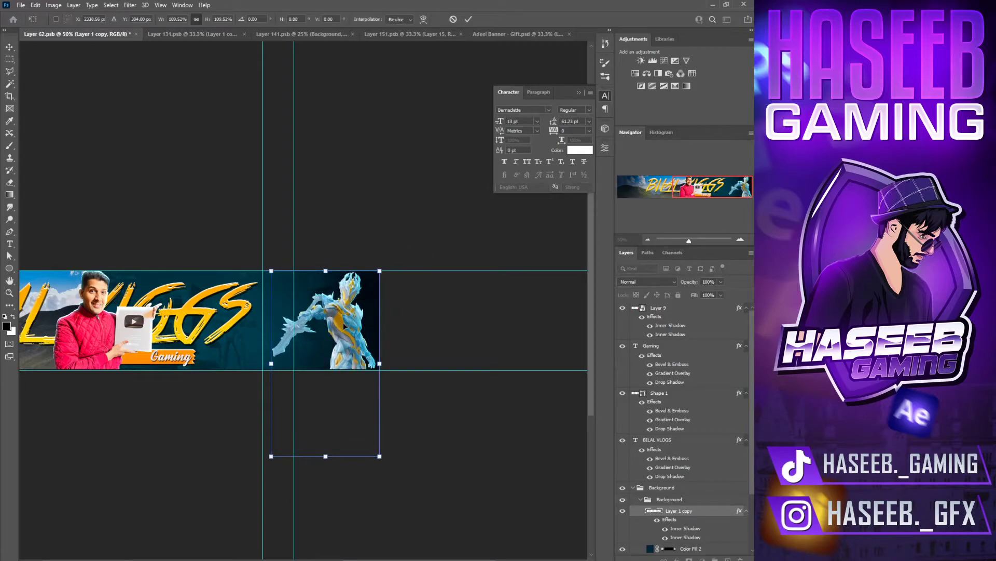
pyautogui.press('Return')
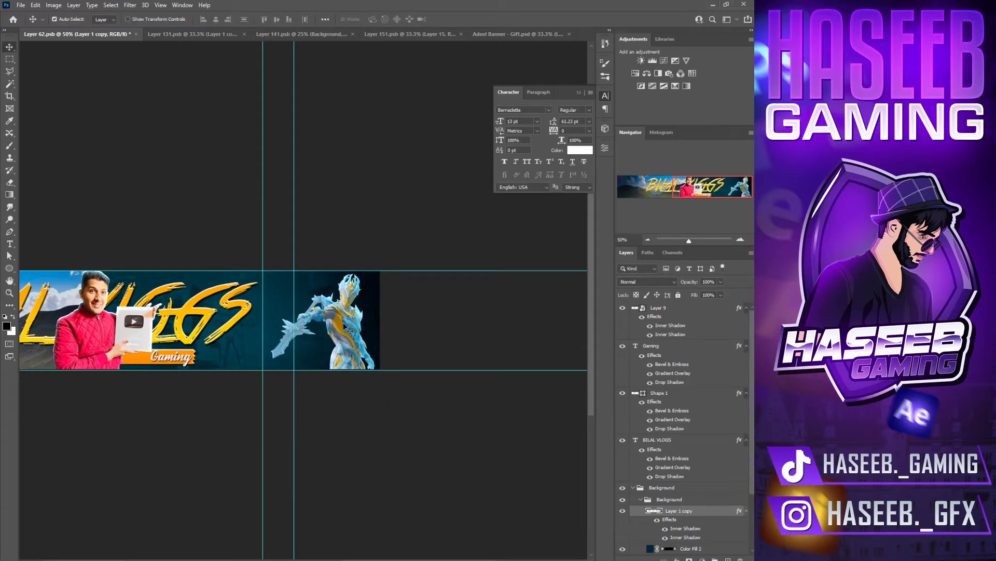
# - Recentre the play-button presenter after a trial move, then view the screenshot and mountain documents
pyautogui.scroll(-5, 364, 327)
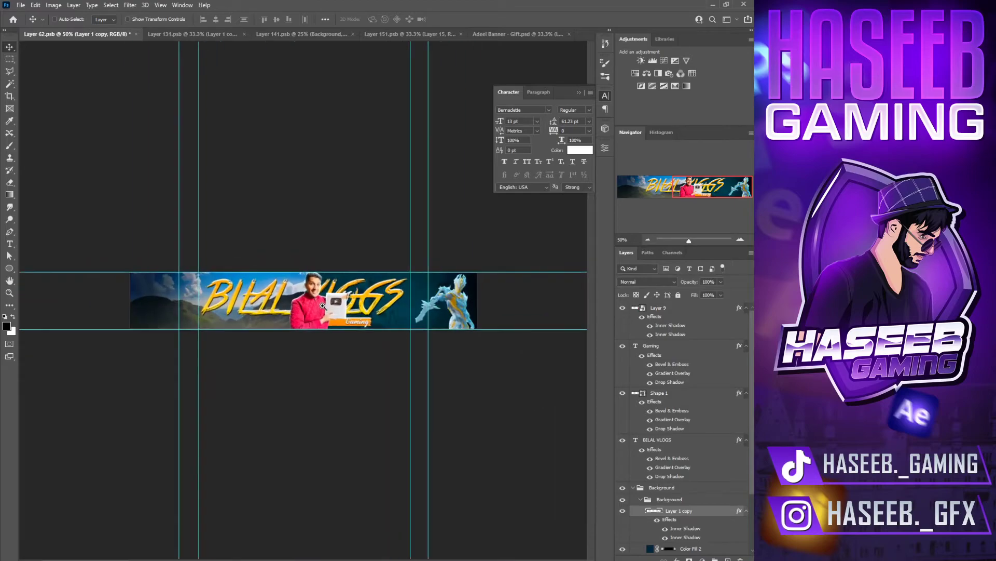
pyautogui.scroll(4, 304, 300)
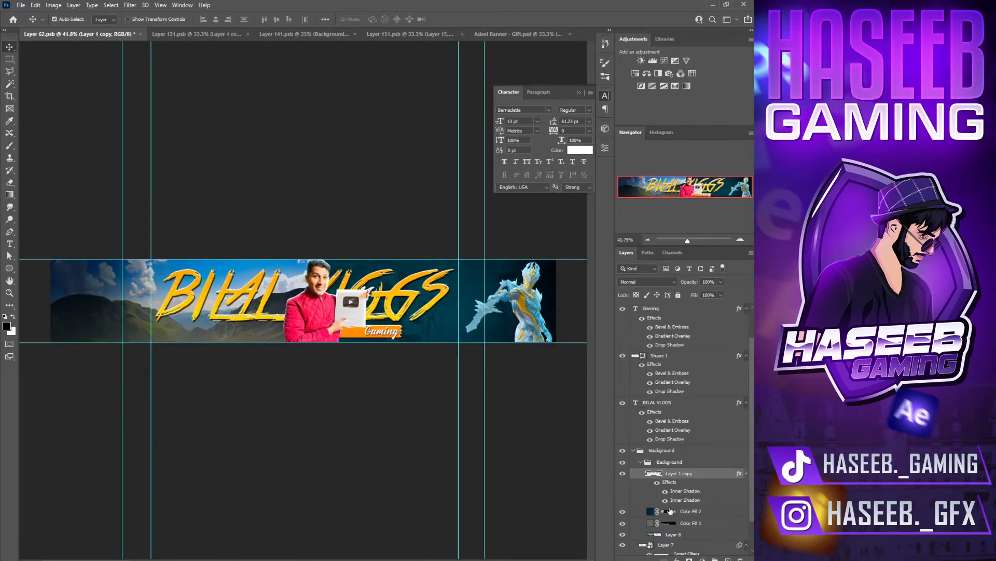
pyautogui.scroll(-2, 656, 482)
pyautogui.scroll(-1, 425, 337)
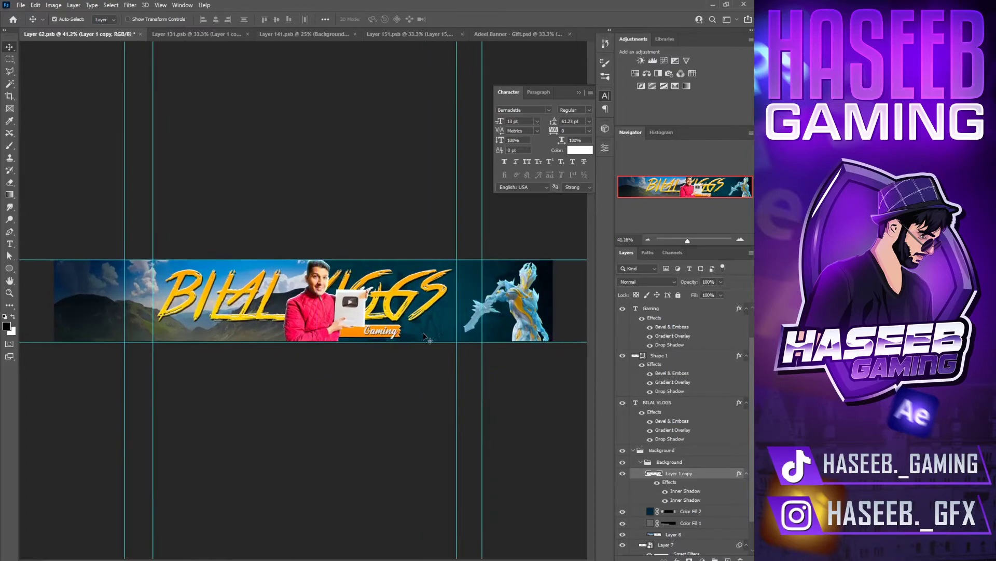
pyautogui.moveTo(330, 317); pyautogui.dragTo(92, 315)
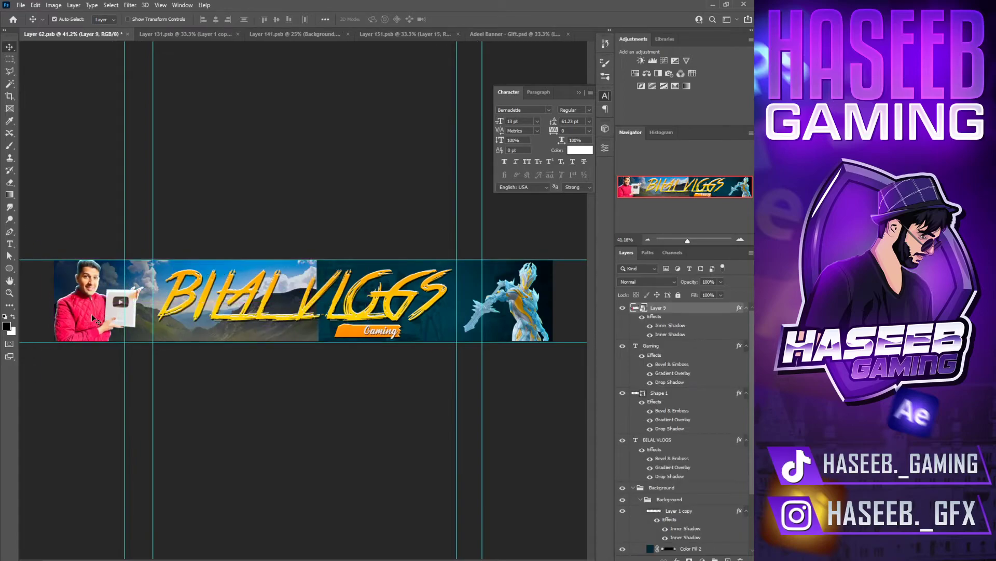
pyautogui.hotkey('ctrl', 'z')
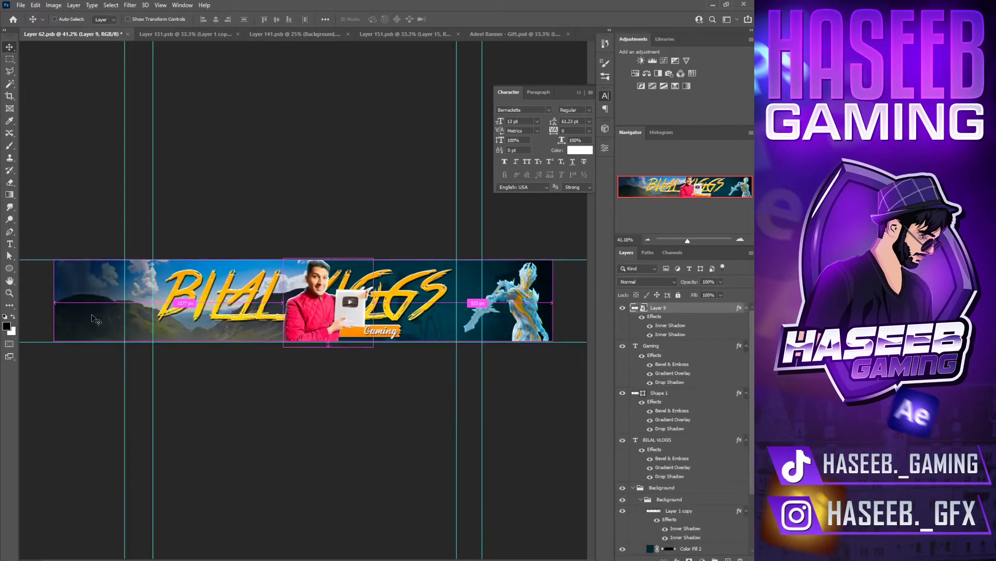
pyautogui.moveTo(312, 319); pyautogui.dragTo(318, 222)
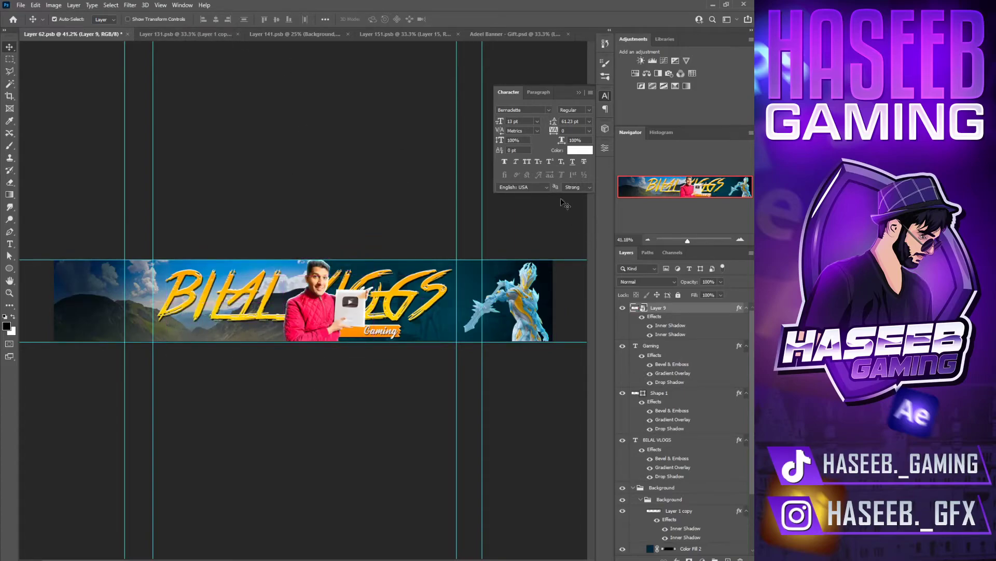
pyautogui.click(379, 31)
pyautogui.click(313, 37)
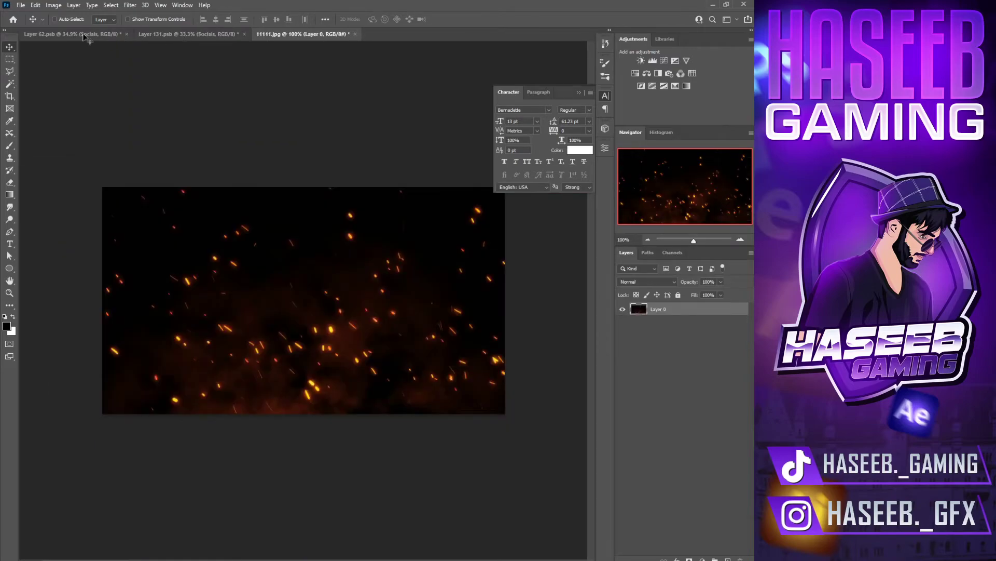
# - Paste the ember image above Color Fill 2, then enlarge it and move it to the banner's right side
pyautogui.click(84, 34)
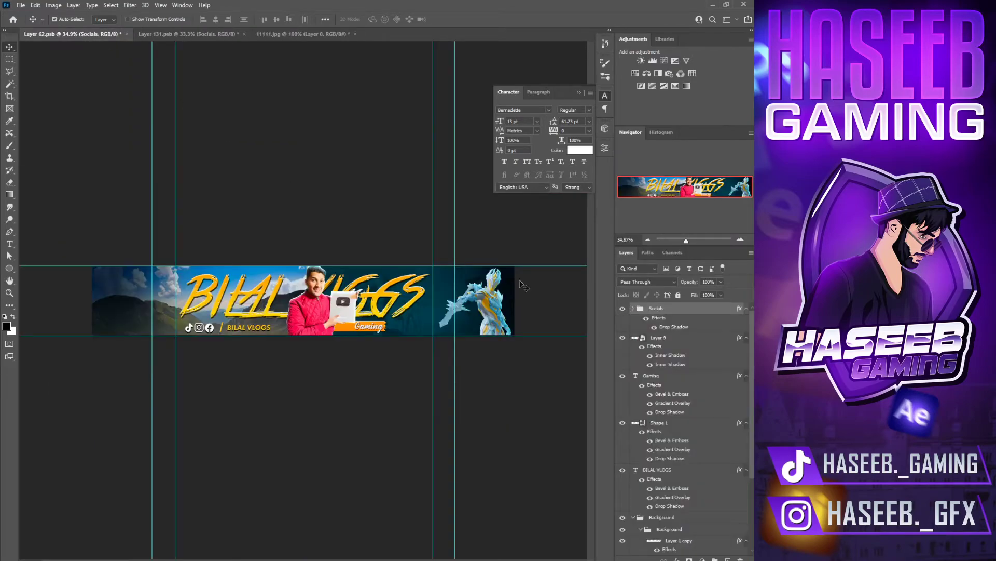
pyautogui.scroll(-5, 725, 444)
pyautogui.click(698, 476)
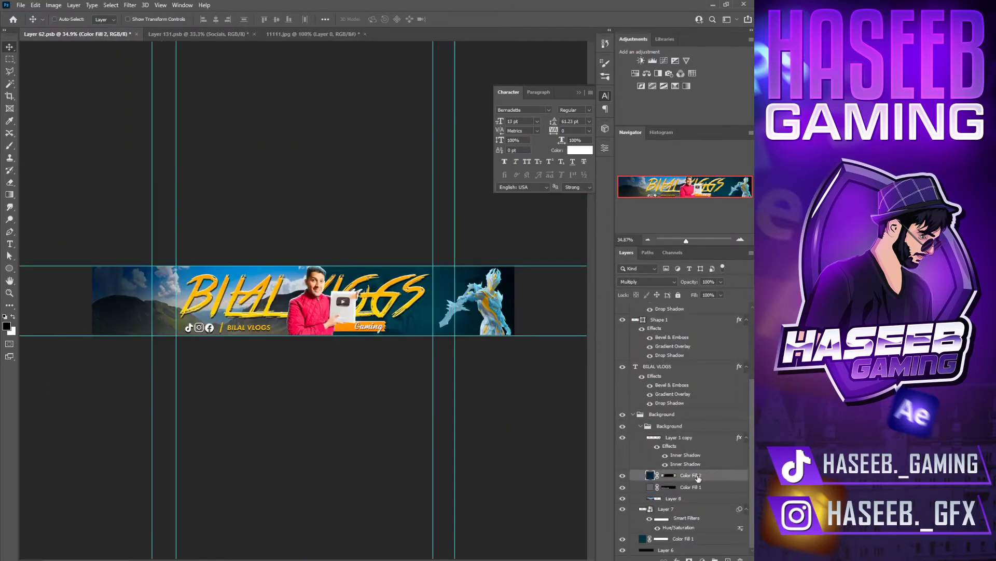
pyautogui.hotkey('ctrl', 'v')
pyautogui.hotkey('ctrl', 't')
pyautogui.moveTo(326, 313); pyautogui.dragTo(463, 315)
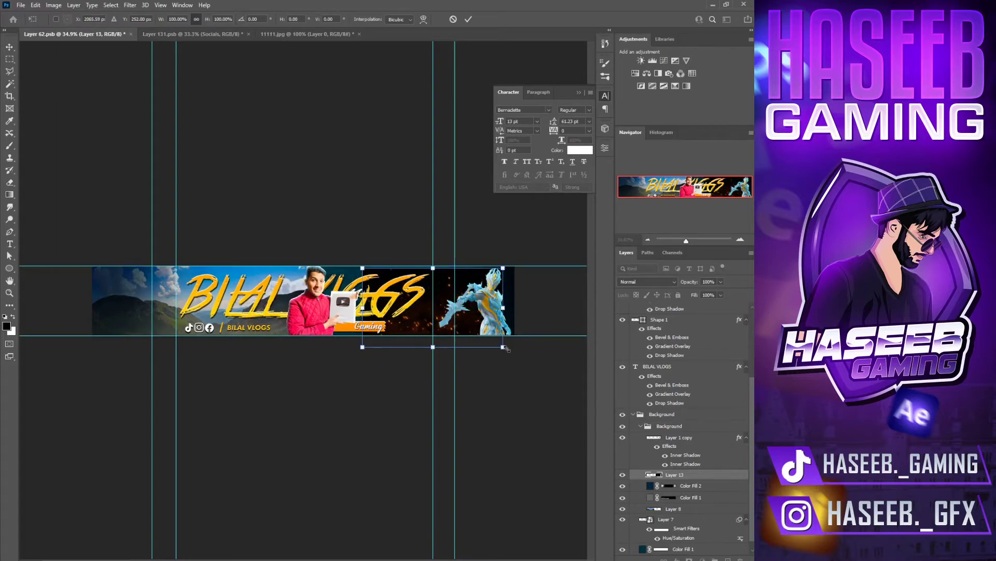
pyautogui.moveTo(499, 346); pyautogui.dragTo(520, 358)
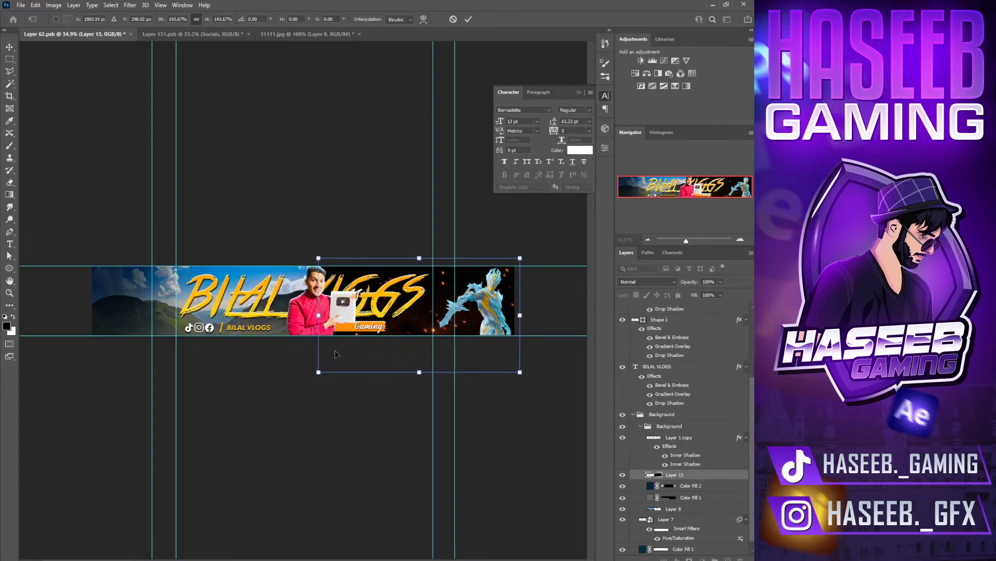
pyautogui.press('Return')
# - Set the ember layer to Screen blend mode and nudge it behind the character
pyautogui.click(636, 281)
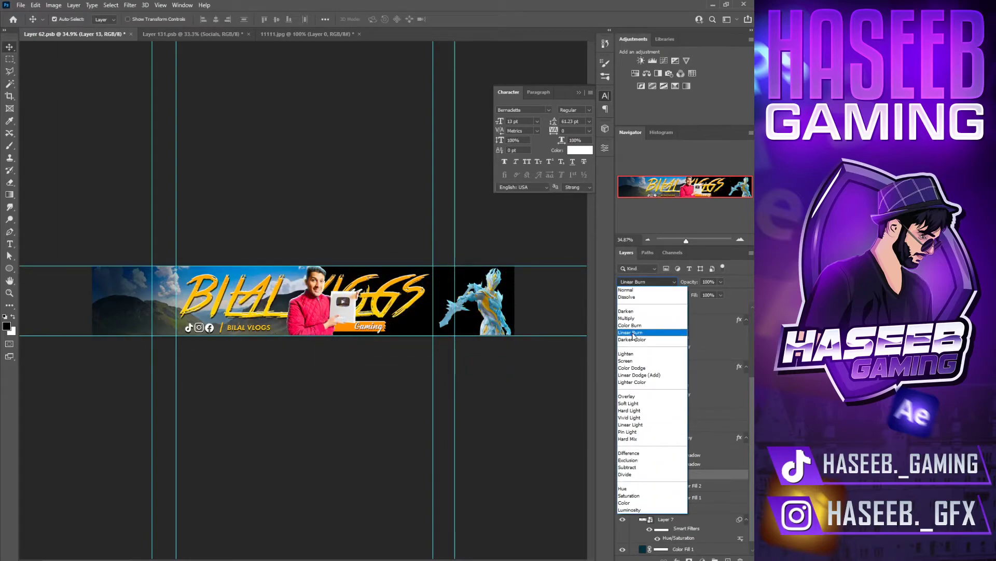
pyautogui.click(629, 360)
pyautogui.hotkey('ctrl', 't')
pyautogui.moveTo(470, 317); pyautogui.dragTo(472, 310)
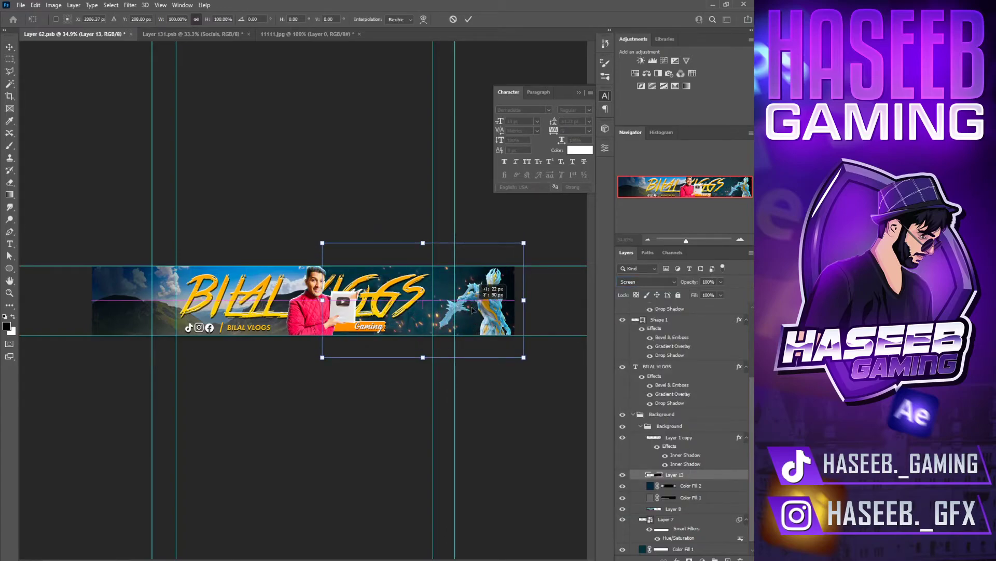
pyautogui.press('Return')
# - Shift the embers' hue and reduce their colour noise in the Camera Raw filter
pyautogui.hotkey('ctrl', 'u')
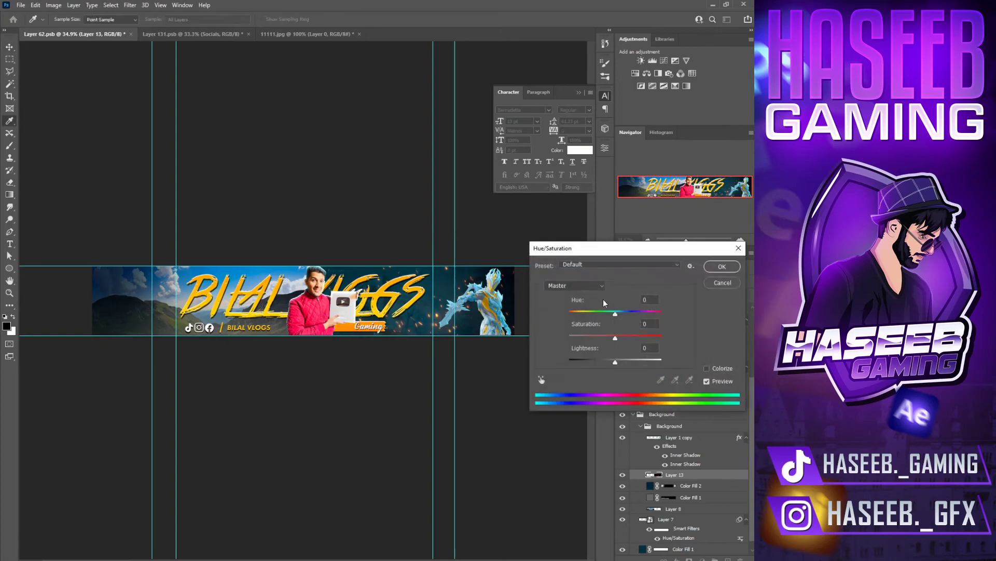
pyautogui.moveTo(615, 313); pyautogui.dragTo(568, 308)
pyautogui.press('Return')
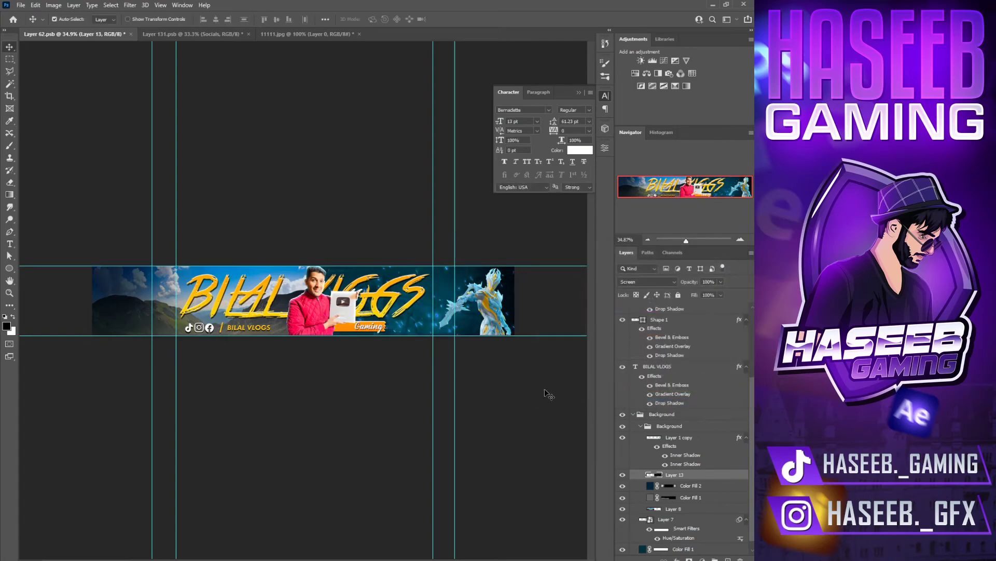
pyautogui.press('ctrl')
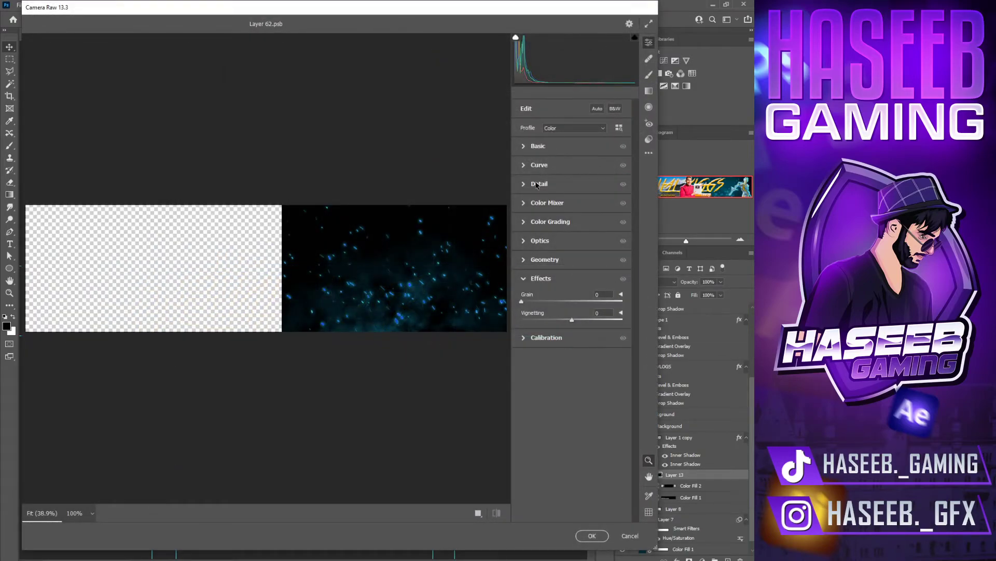
pyautogui.click(537, 185)
pyautogui.moveTo(549, 275); pyautogui.dragTo(598, 277)
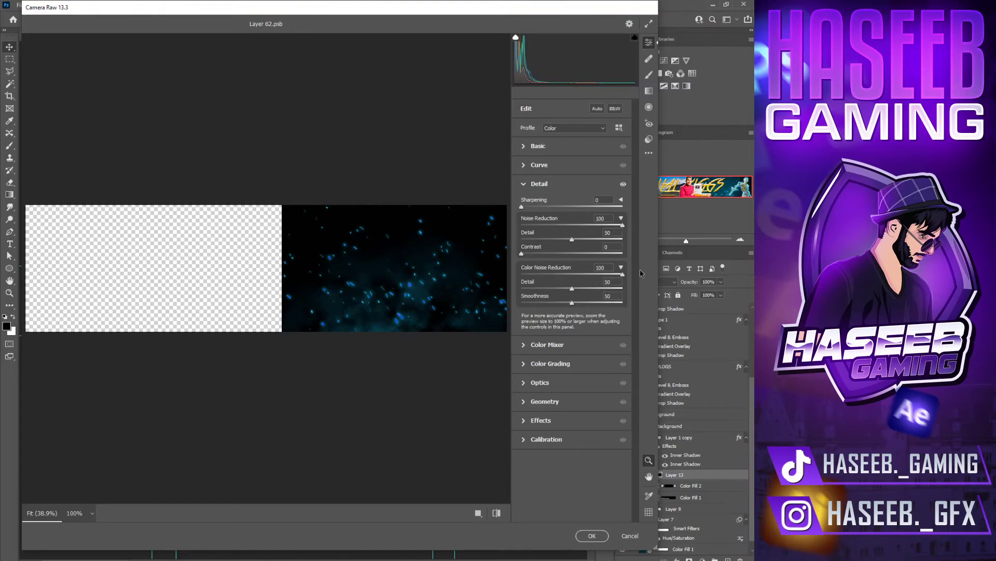
pyautogui.click(592, 535)
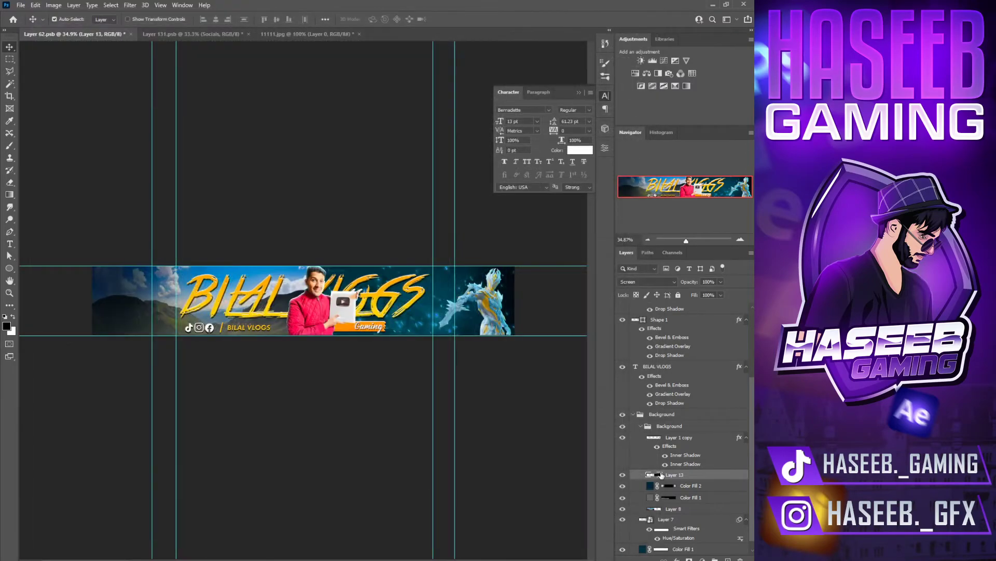
# - Colorize the embers blue with Hue 204 in Hue/Saturation
pyautogui.hotkey('ctrl', 'u')
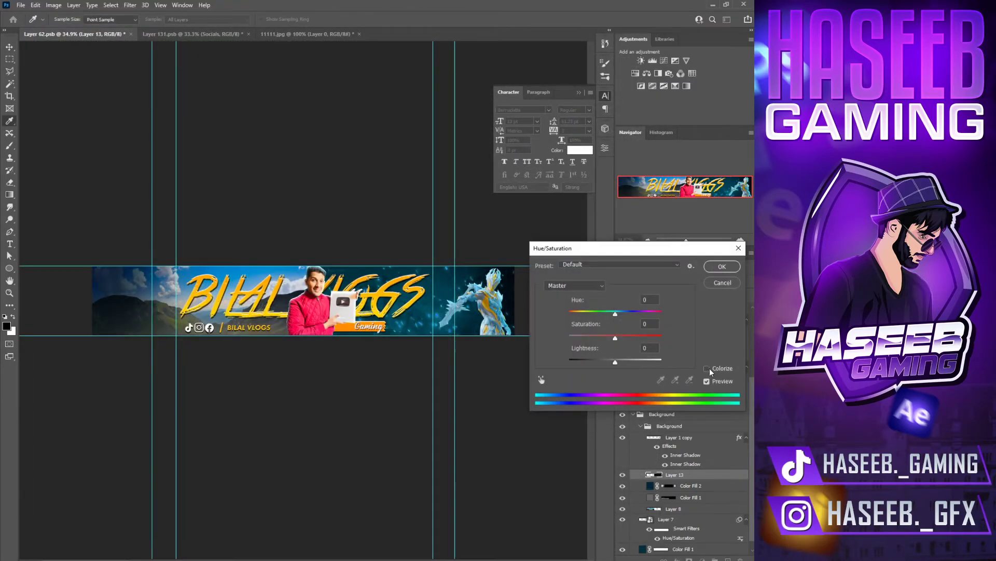
pyautogui.click(709, 369)
pyautogui.click(622, 313)
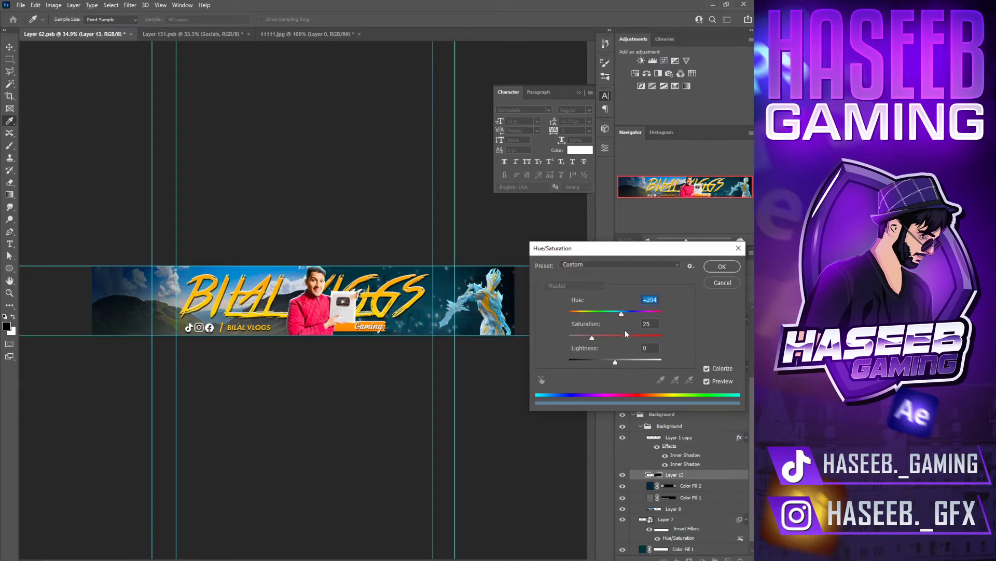
pyautogui.moveTo(632, 338); pyautogui.dragTo(632, 339)
pyautogui.click(722, 266)
# - Use the Blend If underlying-layer slider to hide embers over dark areas, then check the whole banner
pyautogui.doubleClick(715, 476)
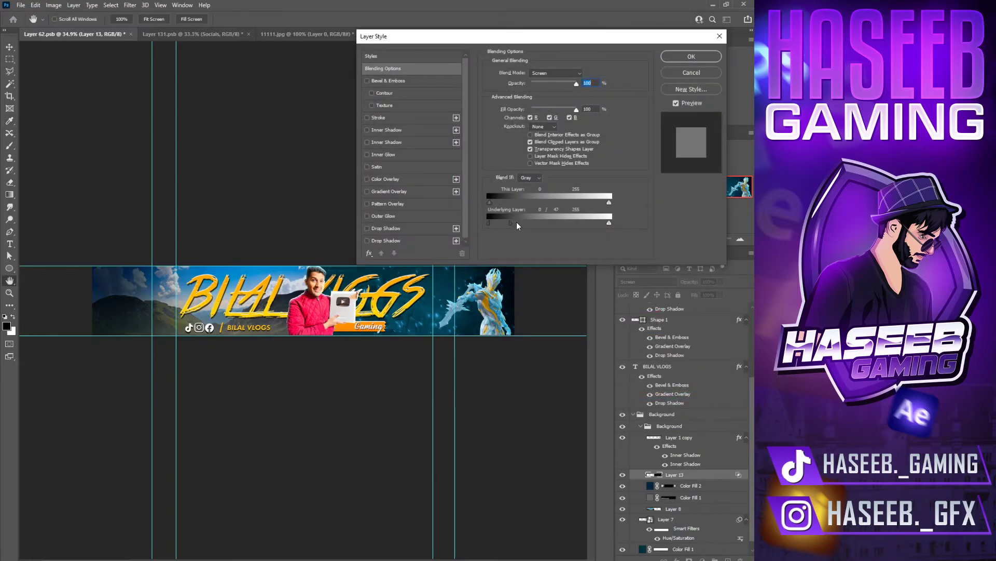
pyautogui.moveTo(517, 222); pyautogui.dragTo(525, 221)
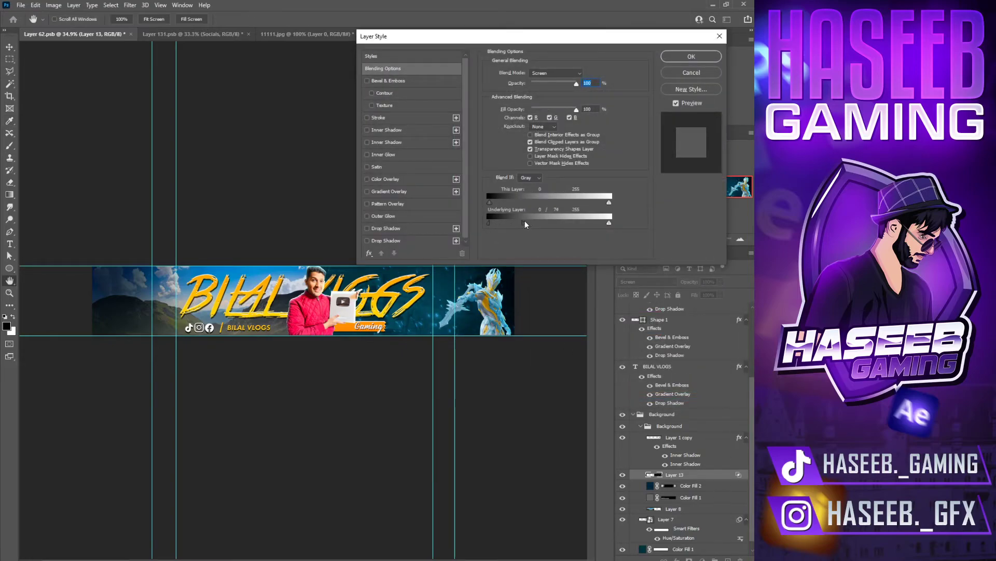
pyautogui.click(696, 56)
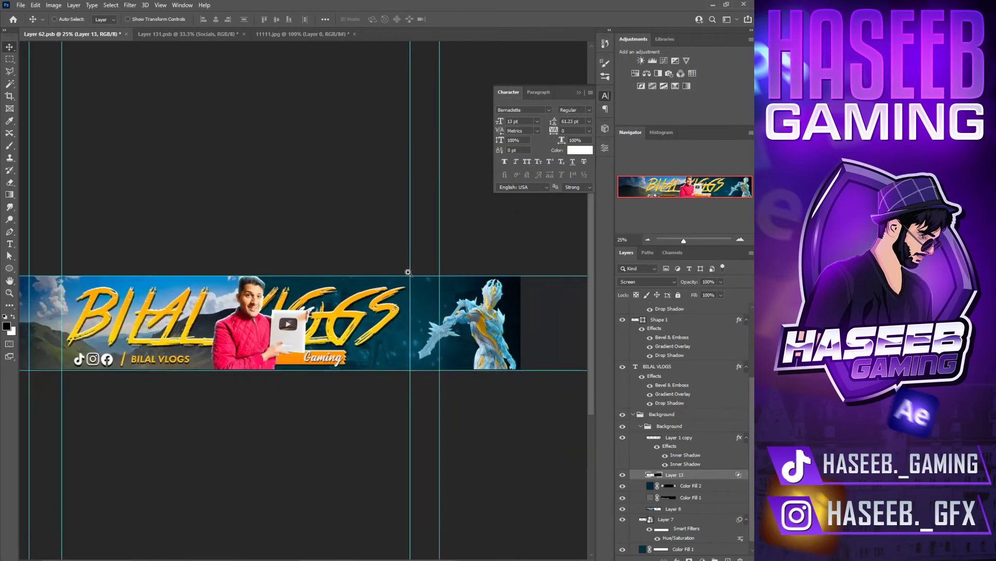
pyautogui.moveTo(408, 272); pyautogui.dragTo(401, 281)
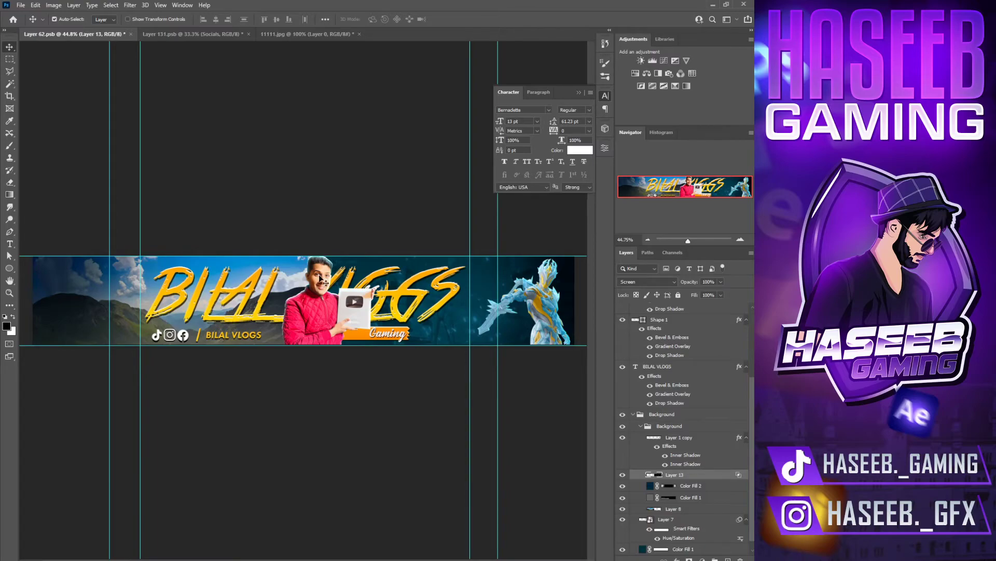
pyautogui.hotkey('ctrl', '-')
pyautogui.scroll(1, 295, 300)
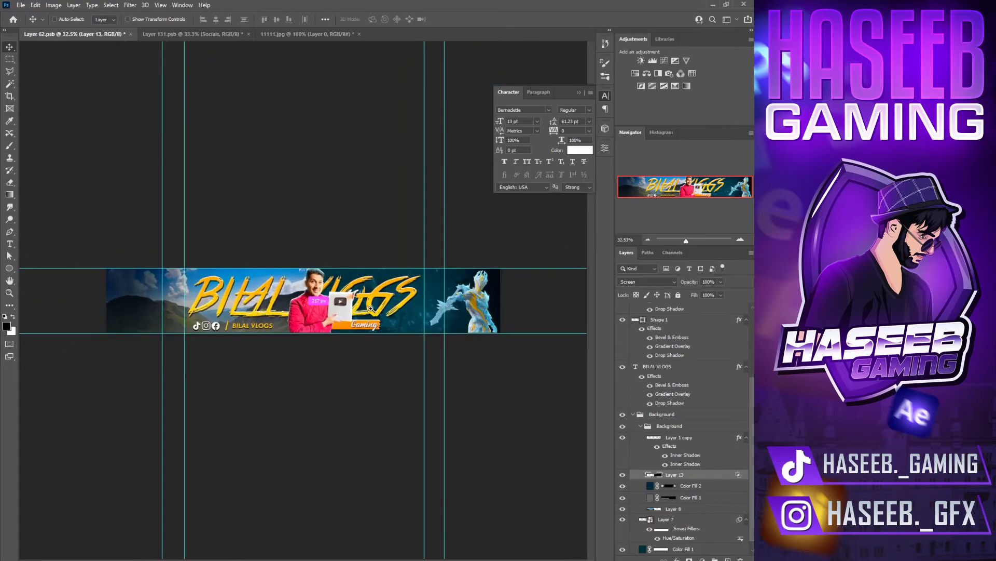
pyautogui.scroll(3, 674, 333)
pyautogui.click(663, 312)
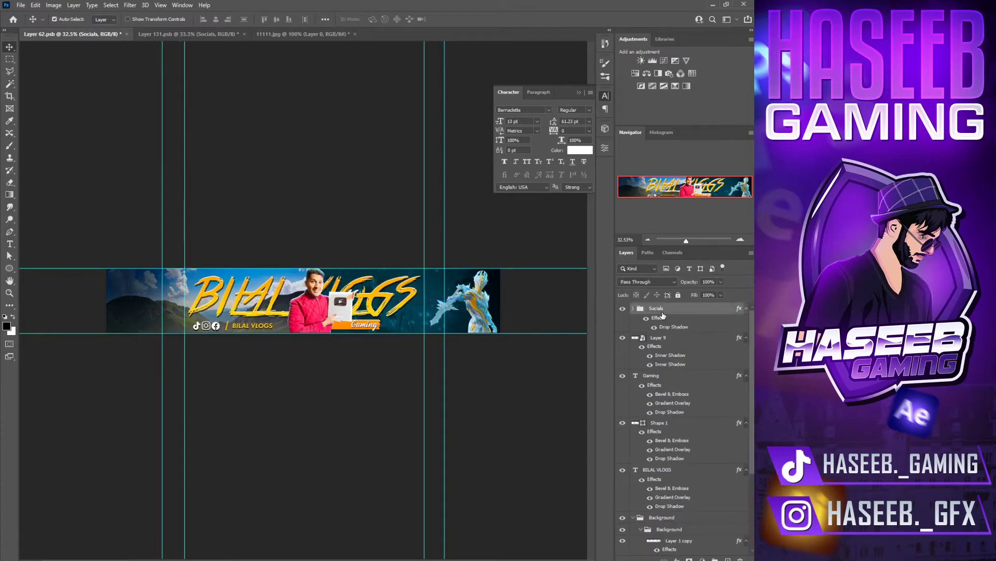
# - Stamp a merged layer, then in Camera Raw boost contrast, lower highlights, add vibrance and noise reduction
pyautogui.hotkey('ctrl', 'shift', 'alt', 'e')
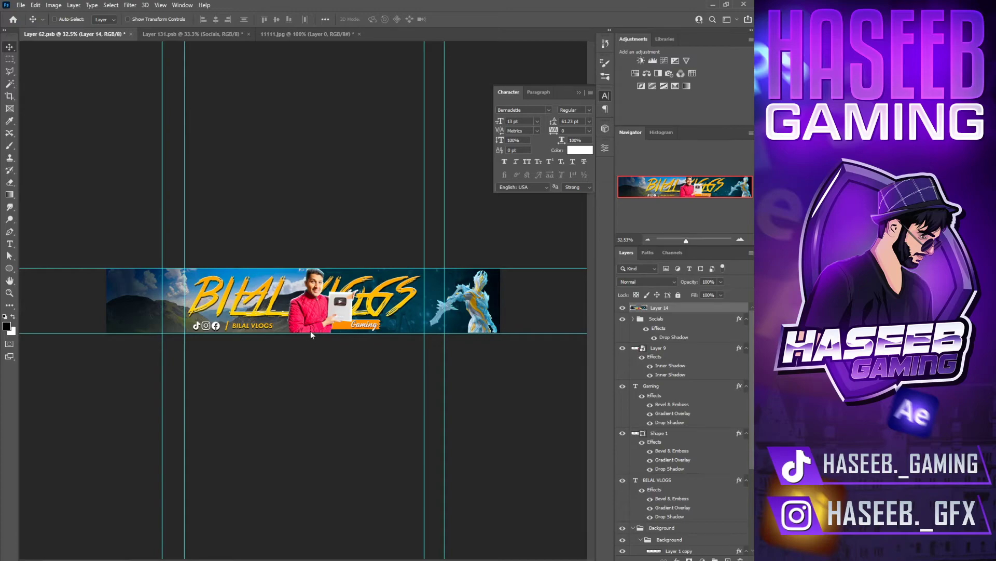
pyautogui.hotkey('ctrl', 'shift', 'a')
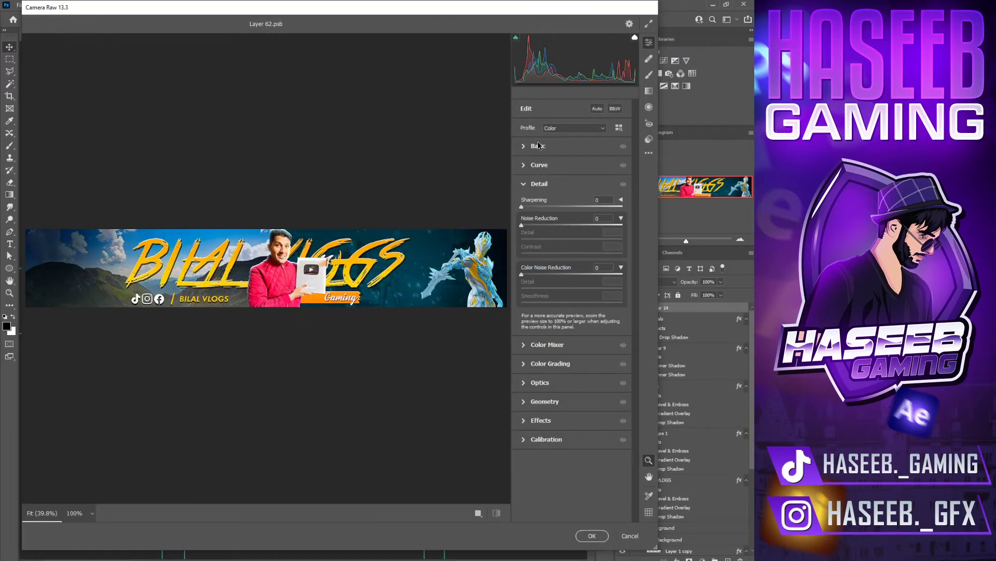
pyautogui.click(533, 152)
pyautogui.moveTo(575, 236)
pyautogui.mouseDown()
pyautogui.moveTo(563, 249)
pyautogui.moveTo(577, 264)
pyautogui.moveTo(564, 279)
pyautogui.moveTo(586, 294)
pyautogui.moveTo(576, 343)
pyautogui.mouseUp()
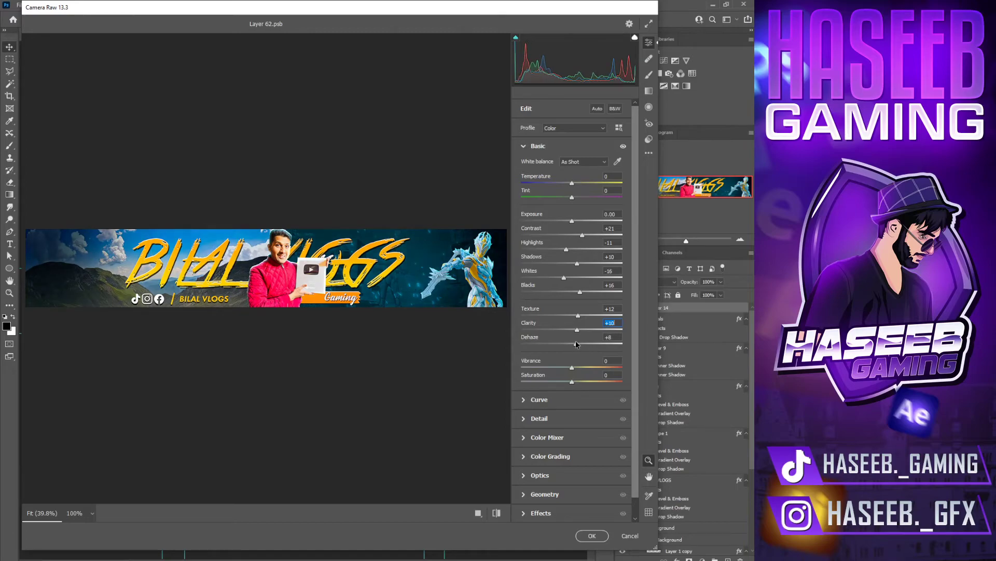
pyautogui.click(578, 367)
pyautogui.click(540, 419)
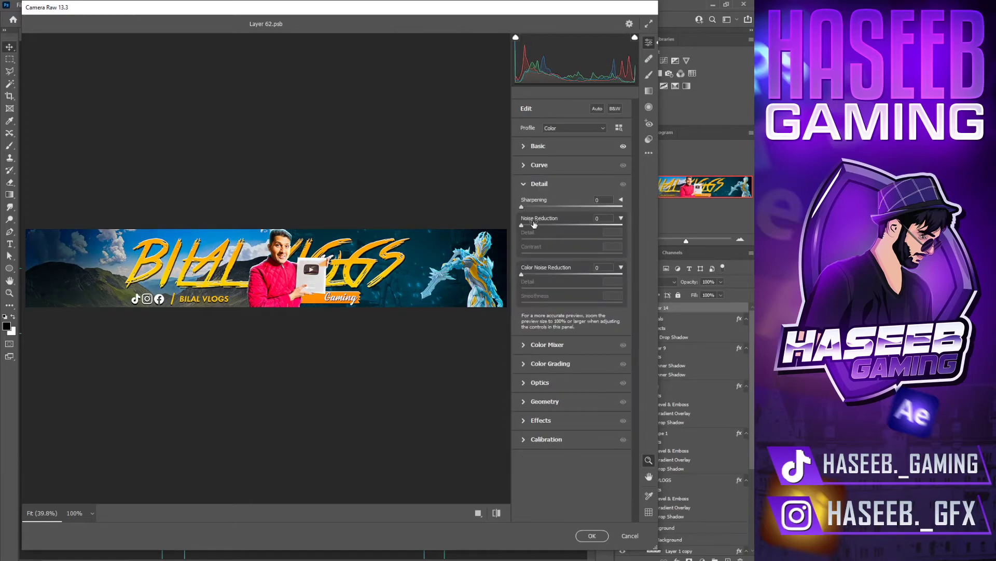
pyautogui.moveTo(534, 224); pyautogui.dragTo(540, 226)
# - Shift the Yellows and Blues hues, adjust red, green and blue calibration hues, and add -23 vignetting
pyautogui.click(530, 344)
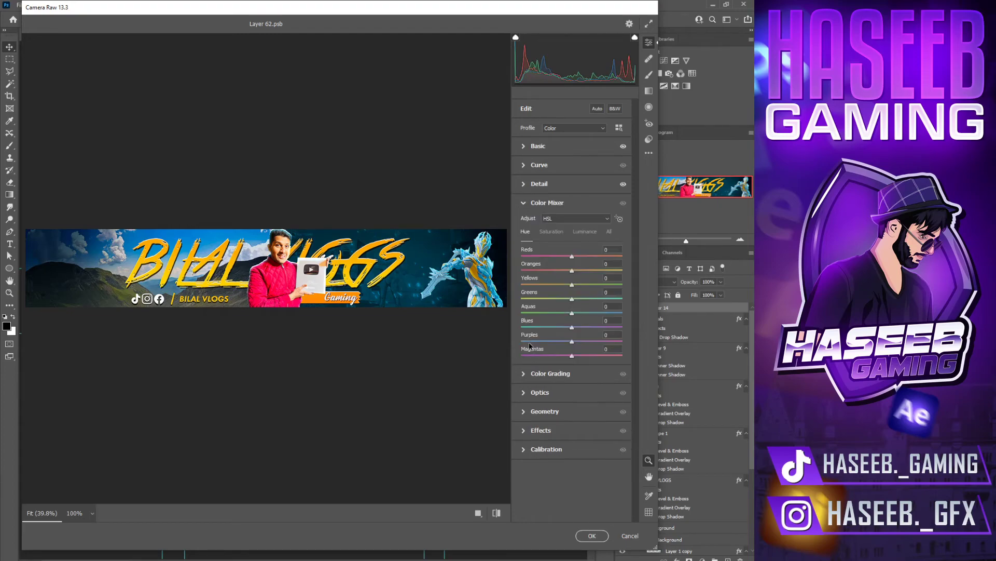
pyautogui.moveTo(569, 285); pyautogui.dragTo(550, 285)
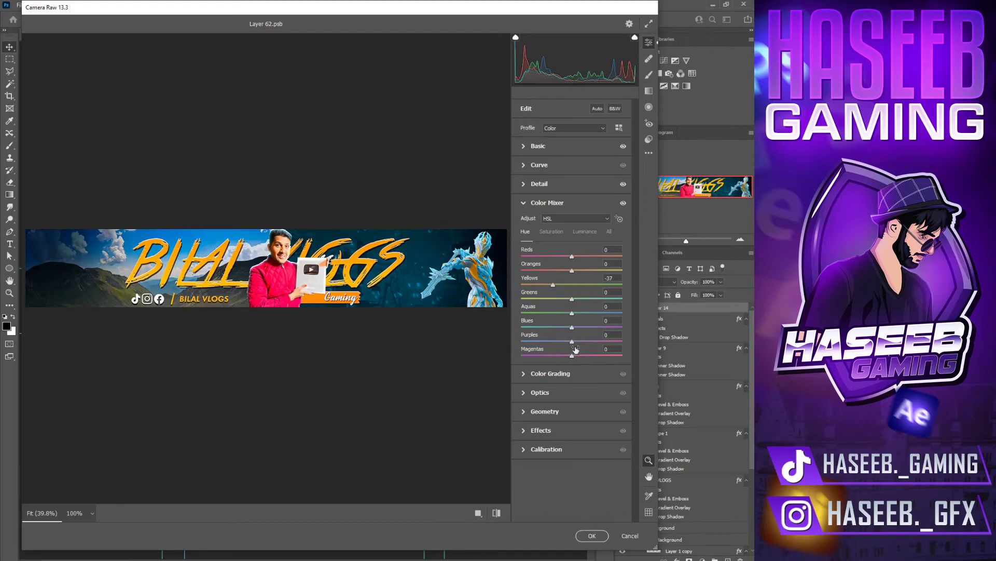
pyautogui.moveTo(571, 328); pyautogui.dragTo(571, 332)
pyautogui.click(547, 449)
pyautogui.moveTo(572, 373); pyautogui.dragTo(578, 374)
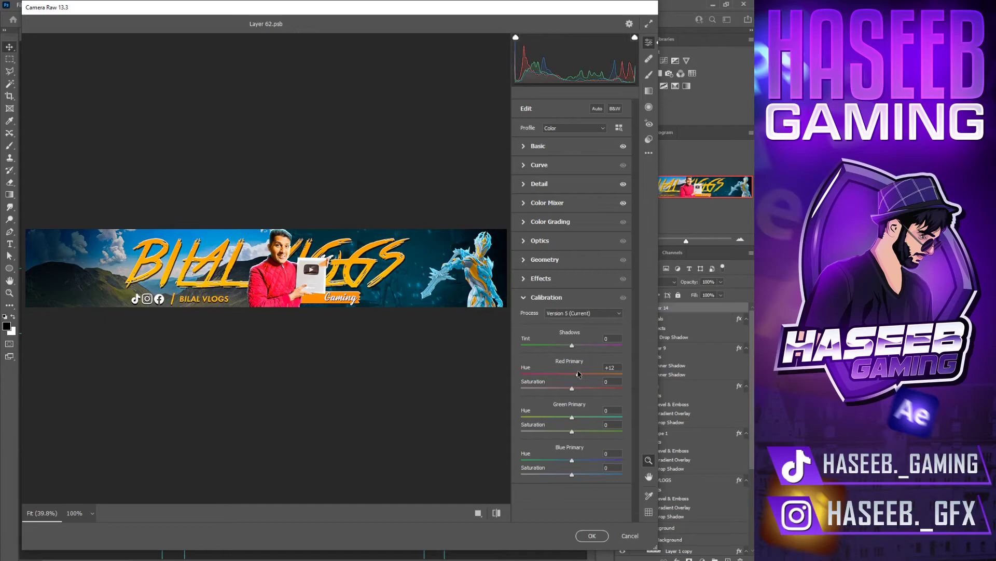
pyautogui.moveTo(573, 417); pyautogui.dragTo(584, 420)
pyautogui.moveTo(573, 464)
pyautogui.mouseDown()
pyautogui.moveTo(559, 458)
pyautogui.moveTo(578, 462)
pyautogui.mouseUp()
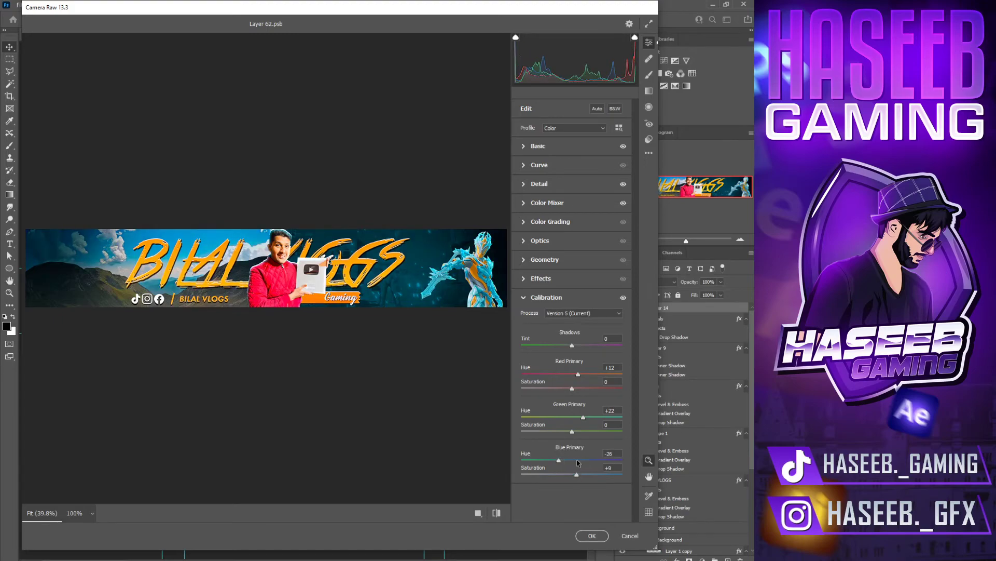
pyautogui.click(541, 279)
pyautogui.moveTo(572, 318); pyautogui.dragTo(564, 320)
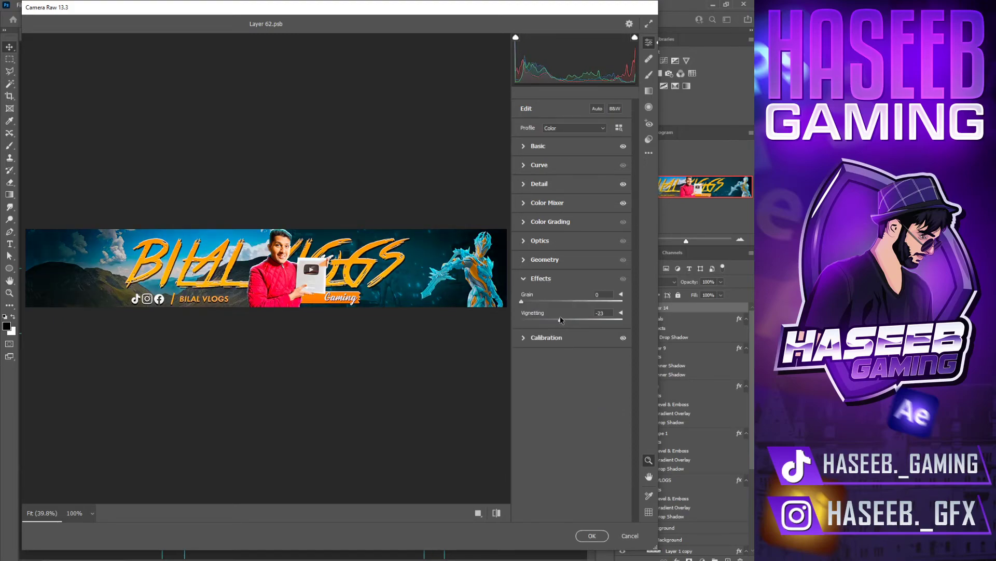
# - Apply the Camera Raw grade, then create a new preset document and unlock its background layer
pyautogui.click(592, 535)
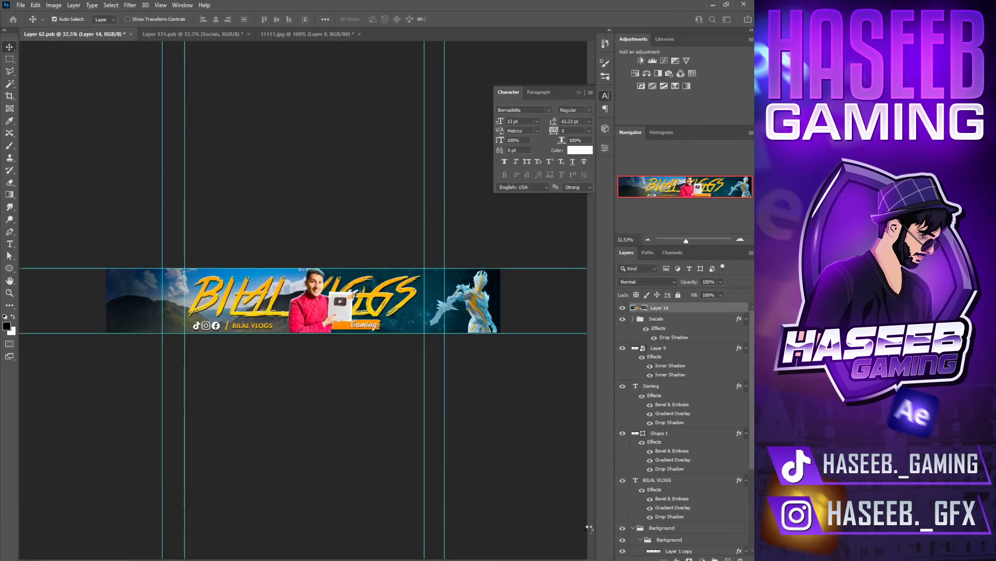
pyautogui.scroll(-2, 296, 258)
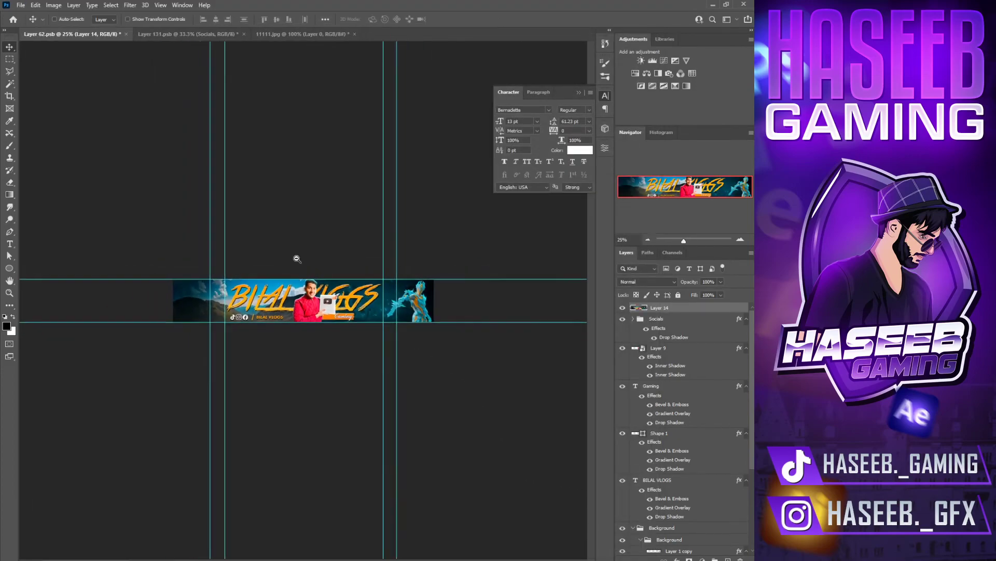
pyautogui.scroll(3, 312, 265)
pyautogui.scroll(-2, 335, 269)
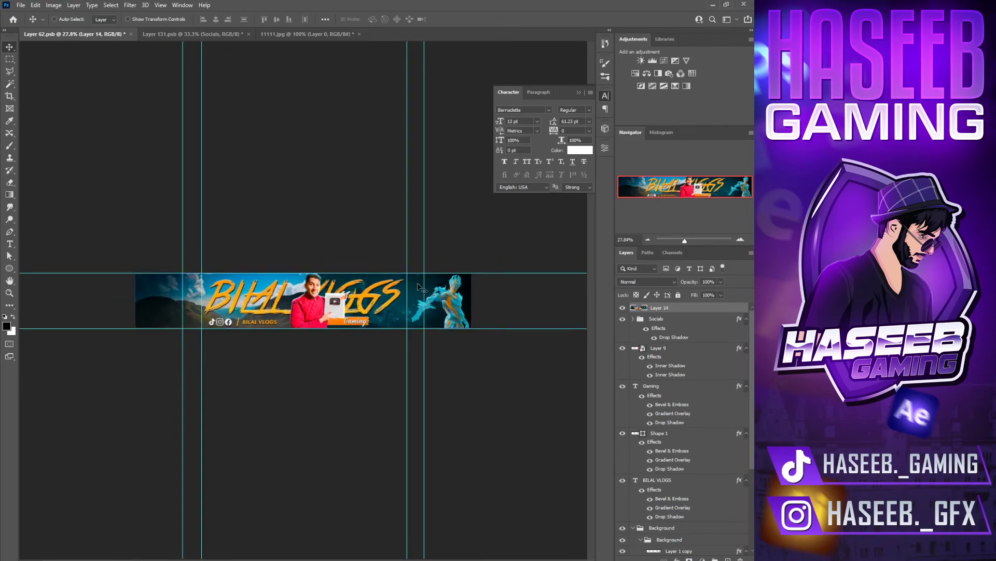
pyautogui.hotkey('ctrl', 'n')
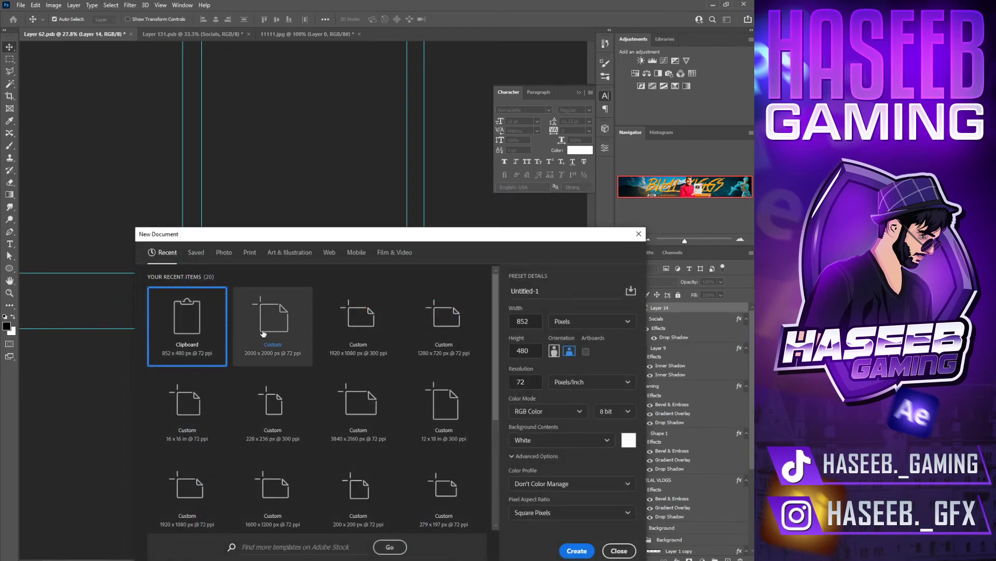
pyautogui.doubleClick(356, 334)
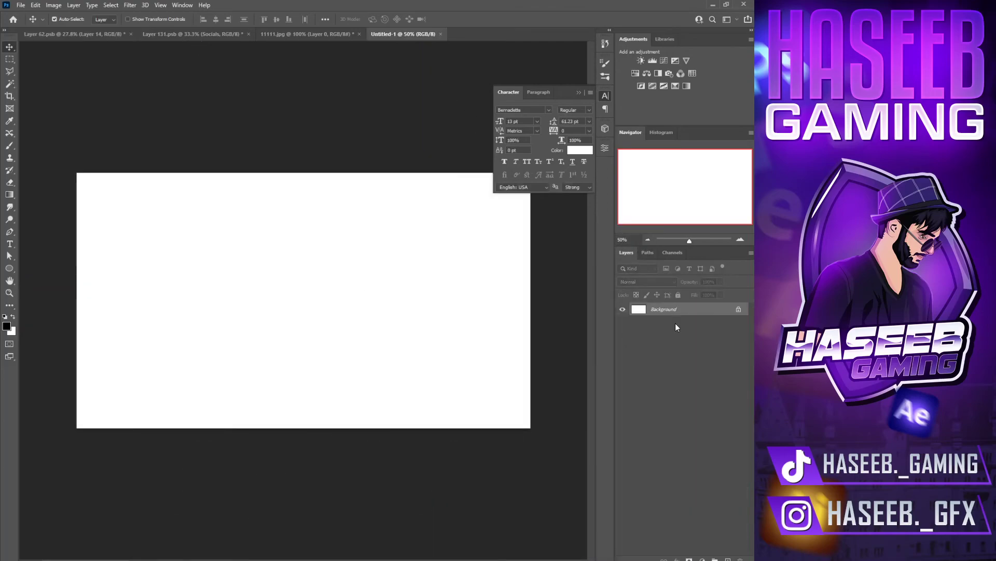
pyautogui.click(735, 310)
# - Convert the banner layer to a Smart Object, bring it into the new document, scale to 75% and centre it
pyautogui.click(86, 31)
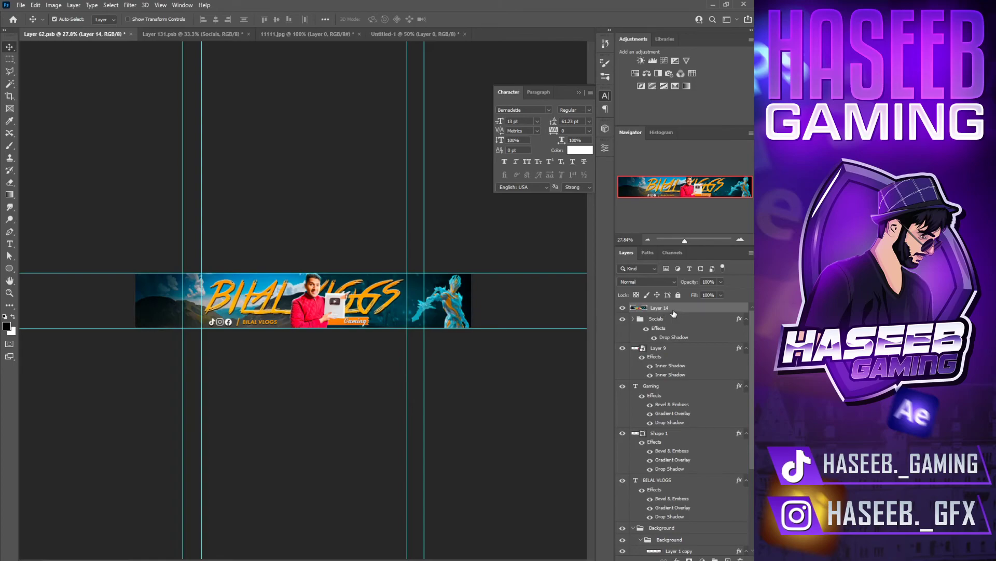
pyautogui.rightClick(673, 313)
pyautogui.click(597, 298)
pyautogui.moveTo(394, 36); pyautogui.dragTo(498, 304)
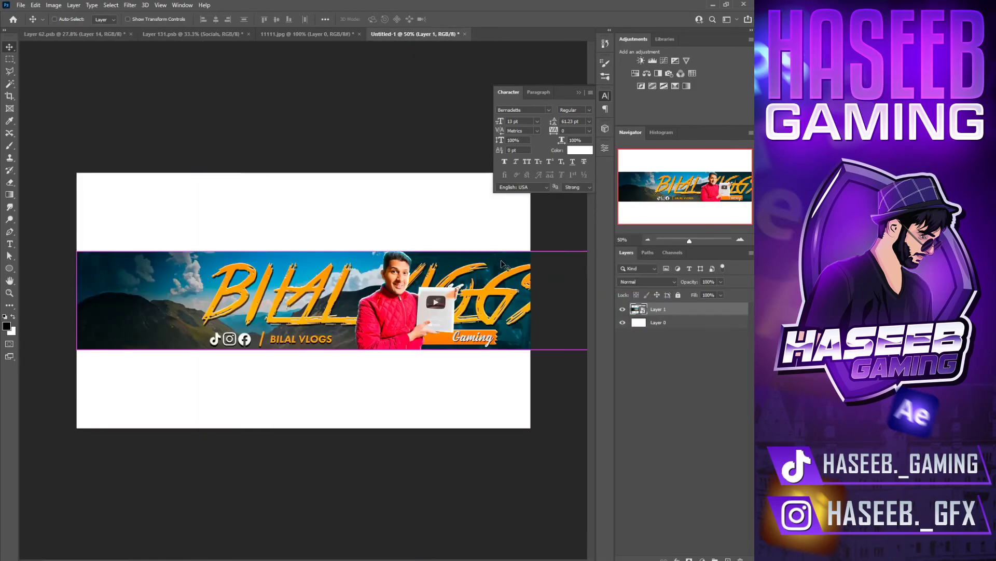
pyautogui.hotkey('ctrl', '-')
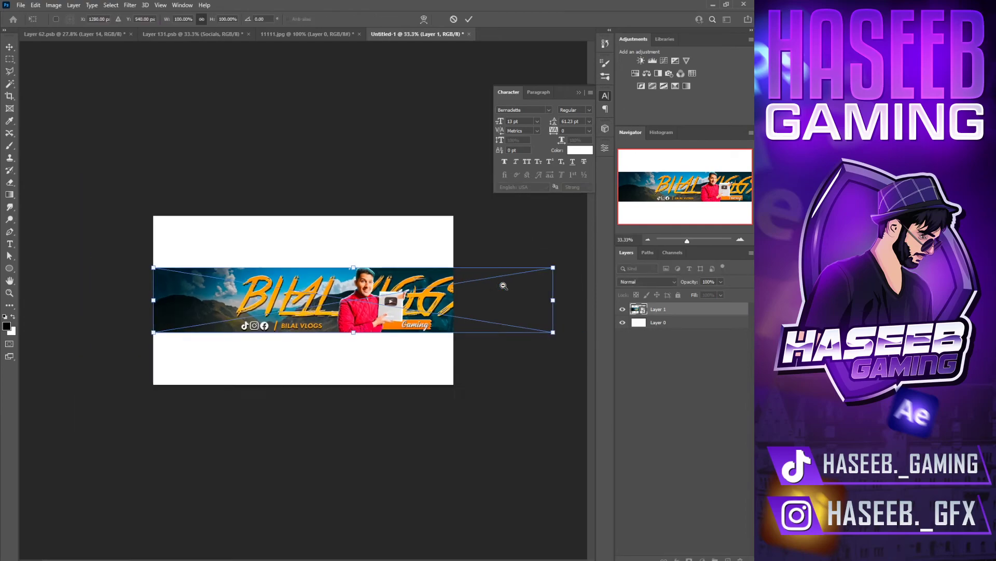
pyautogui.hotkey('ctrl', '-')
pyautogui.moveTo(493, 326); pyautogui.dragTo(418, 312)
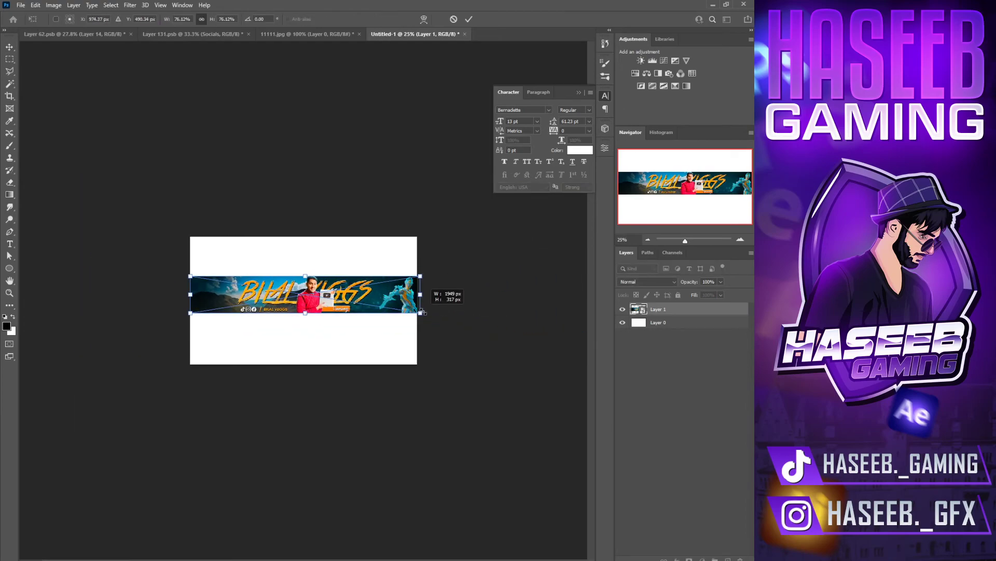
pyautogui.scroll(3, 418, 310)
pyautogui.scroll(2, 440, 299)
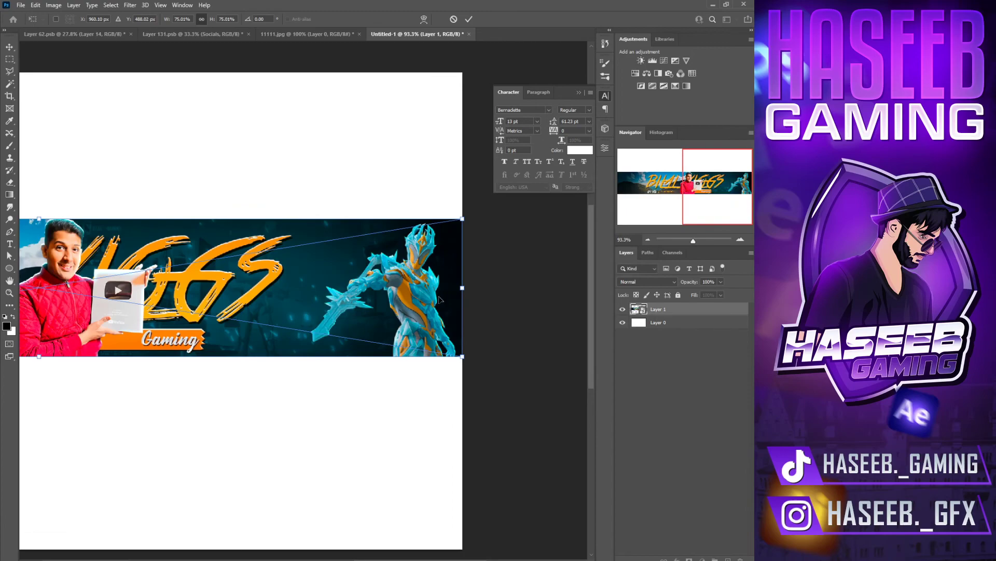
pyautogui.moveTo(423, 304); pyautogui.dragTo(420, 326)
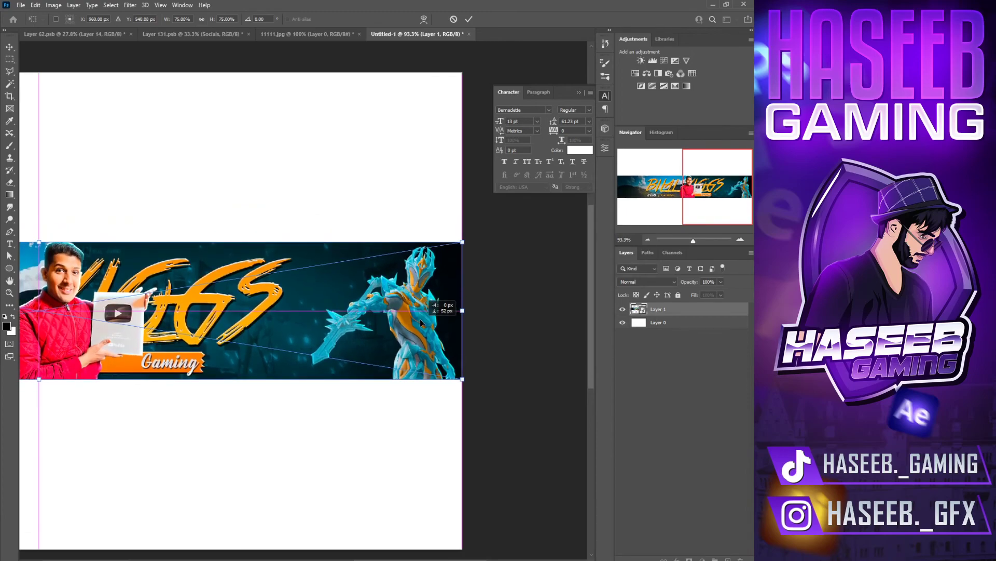
pyautogui.press('Return')
# - Duplicate the banner and enlarge the lower copy well beyond the canvas
pyautogui.scroll(-3, 366, 301)
pyautogui.scroll(-1, 368, 294)
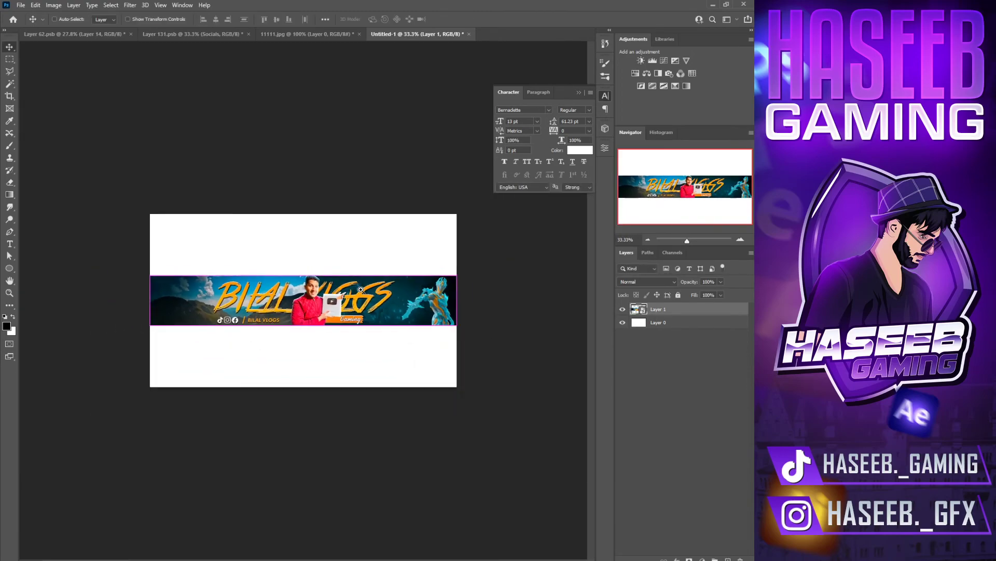
pyautogui.scroll(1, 370, 290)
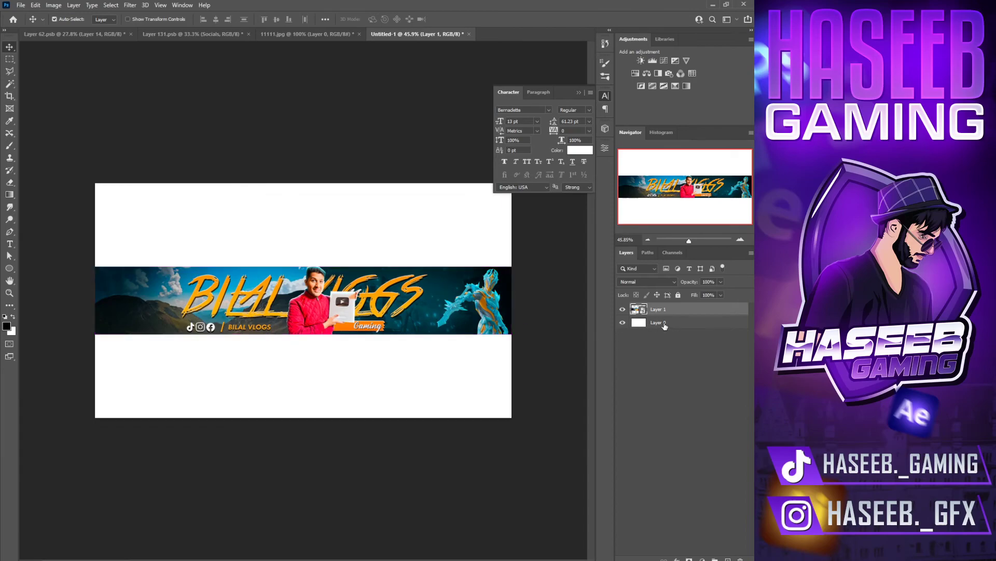
pyautogui.hotkey('ctrl', 'j')
pyautogui.hotkey('ctrl', 't')
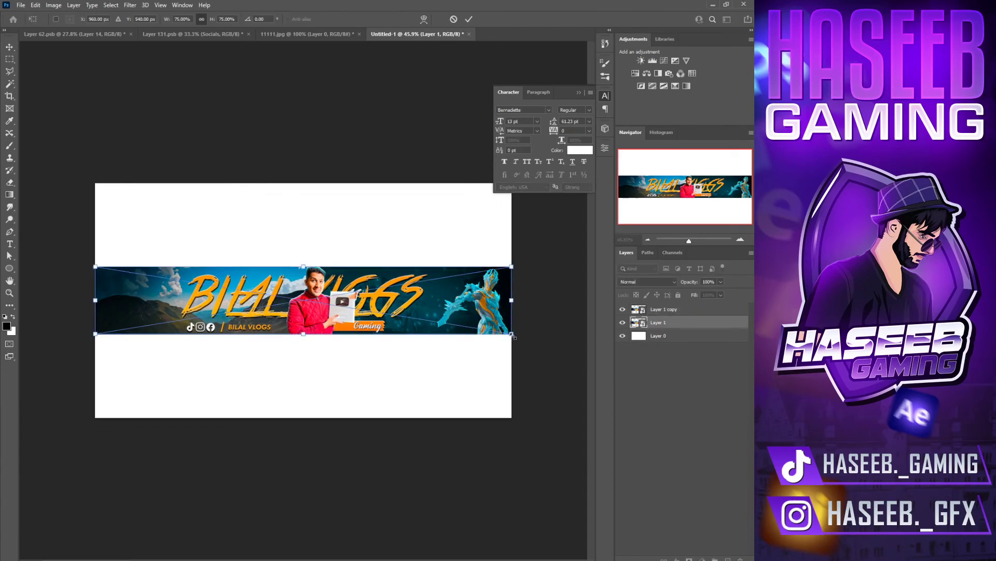
pyautogui.moveTo(511, 335); pyautogui.dragTo(538, 383)
pyautogui.scroll(-1, 519, 371)
pyautogui.scroll(-2, 491, 358)
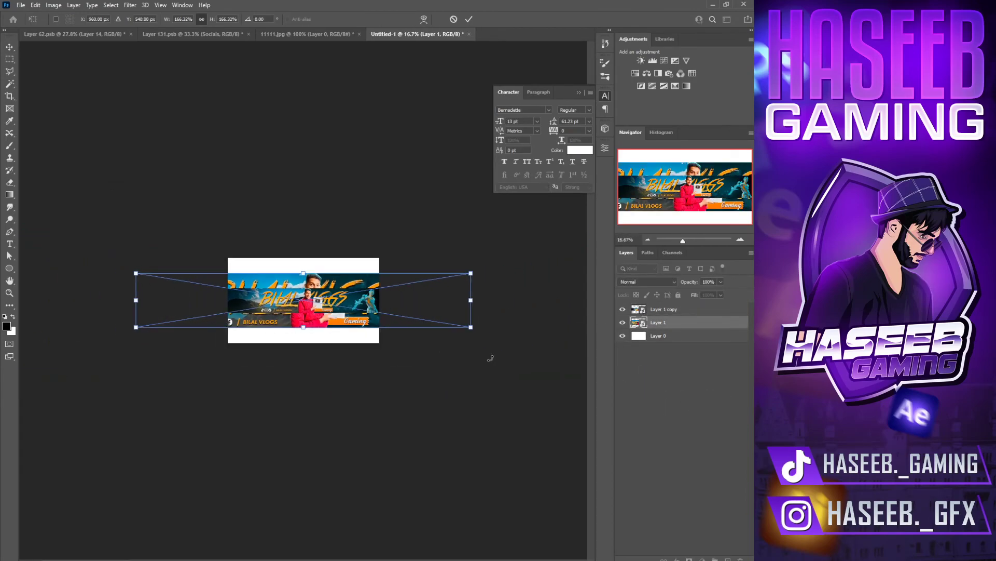
pyautogui.moveTo(468, 330); pyautogui.dragTo(568, 345)
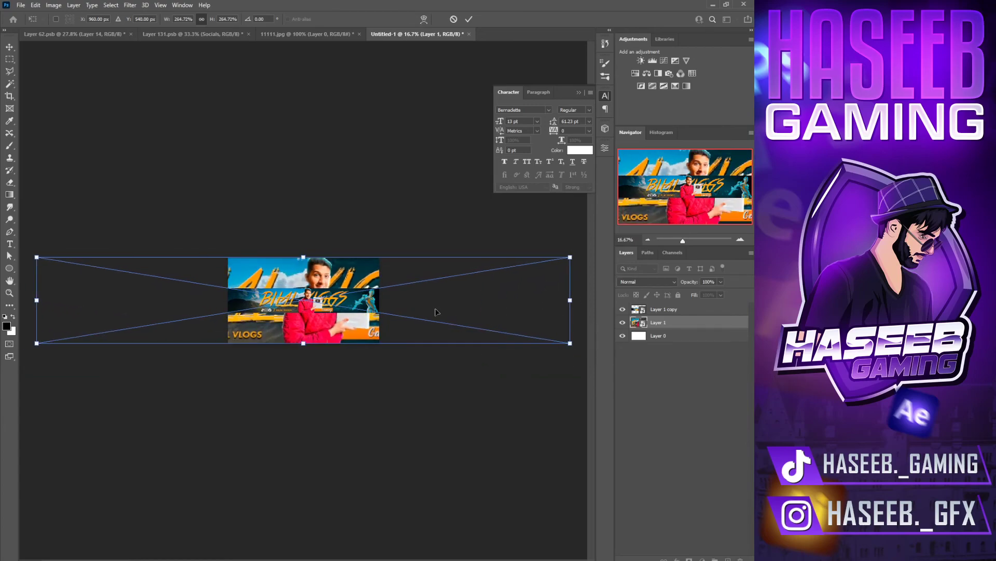
pyautogui.press('Return')
# - Lower the enlarged copy's Fill to fade it and fill Layer 0 with black
pyautogui.hotkey('ctrl', '0')
pyautogui.moveTo(694, 295); pyautogui.dragTo(661, 295)
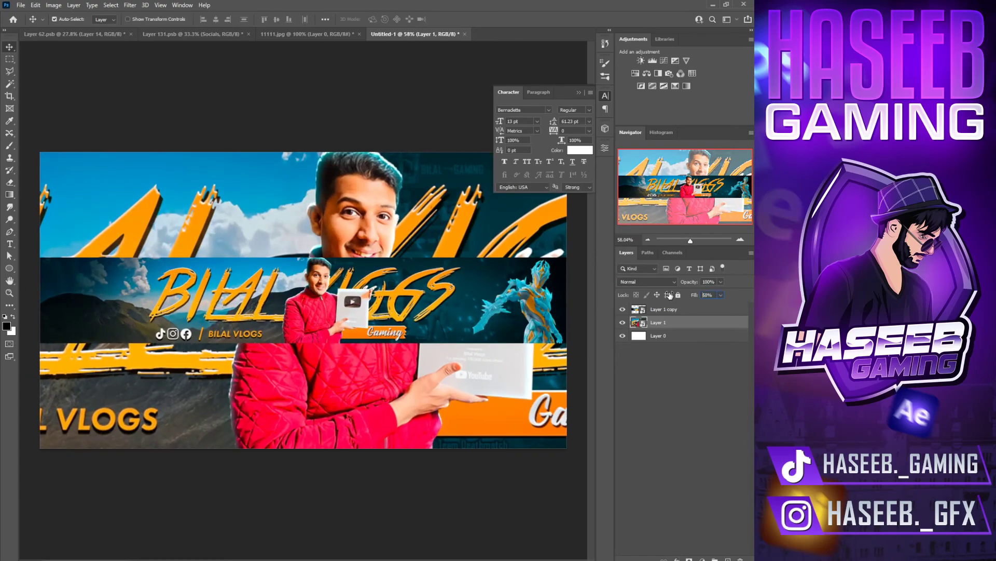
pyautogui.click(662, 336)
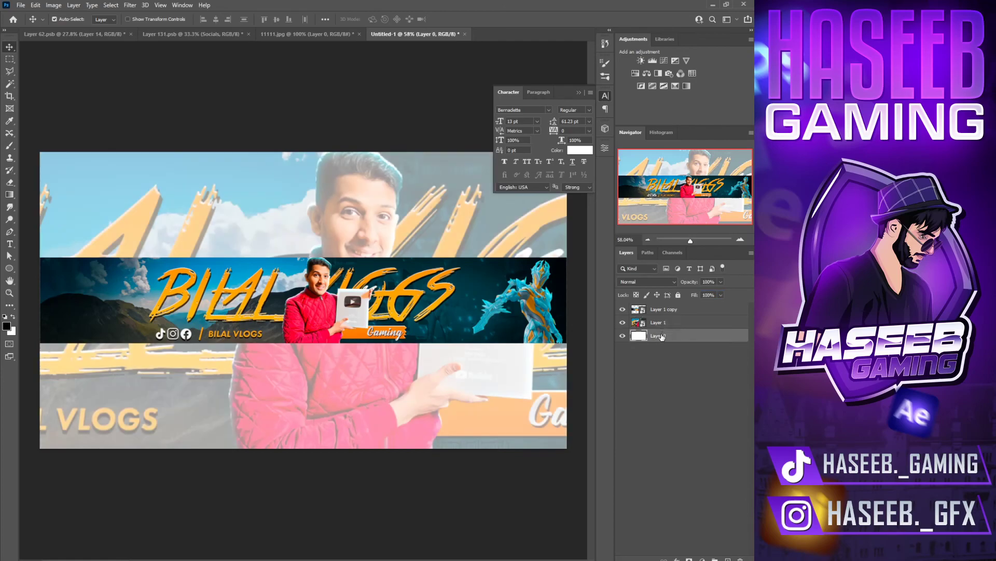
pyautogui.hotkey('alt', 'BackSpace')
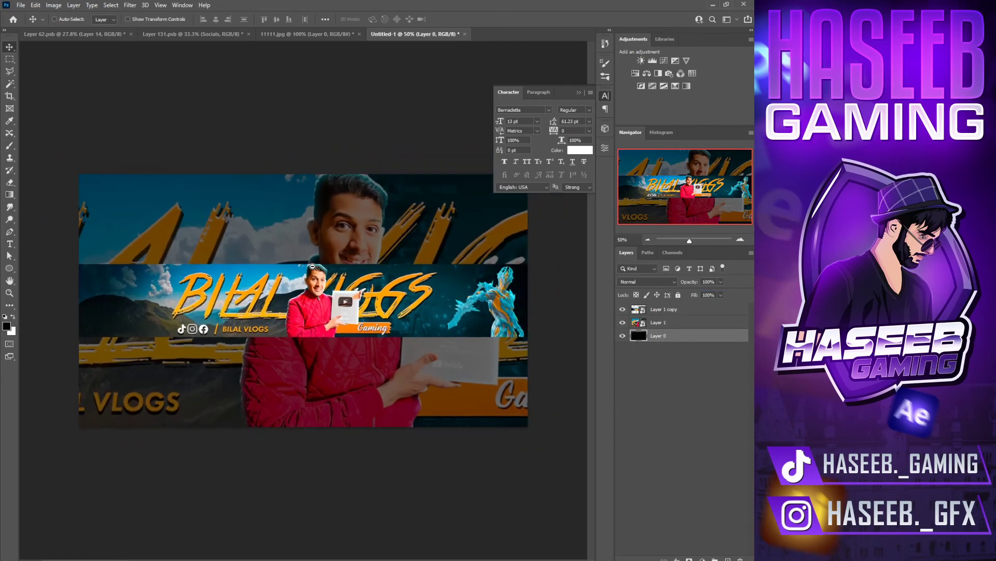
pyautogui.scroll(-2, 332, 268)
pyautogui.scroll(2, 460, 285)
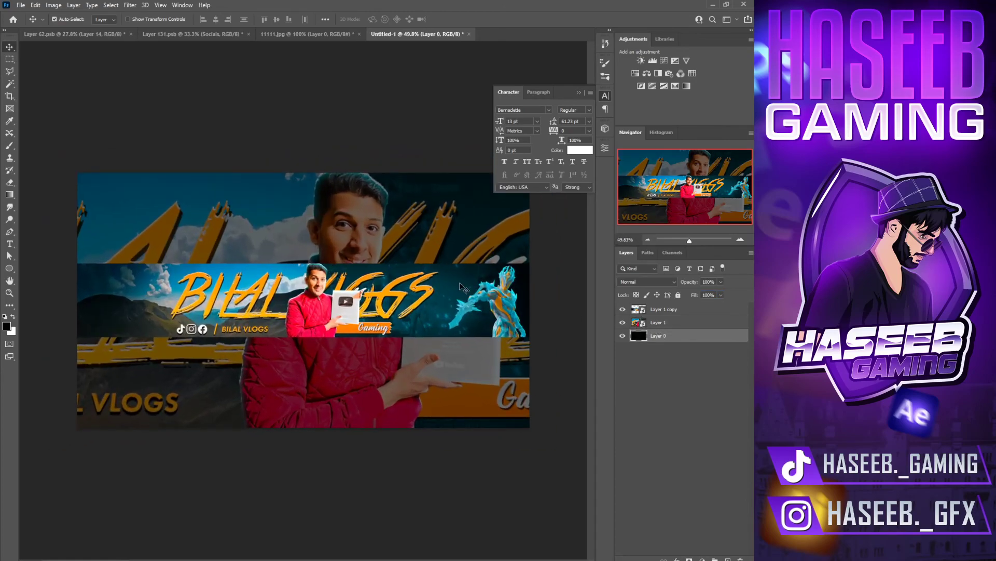